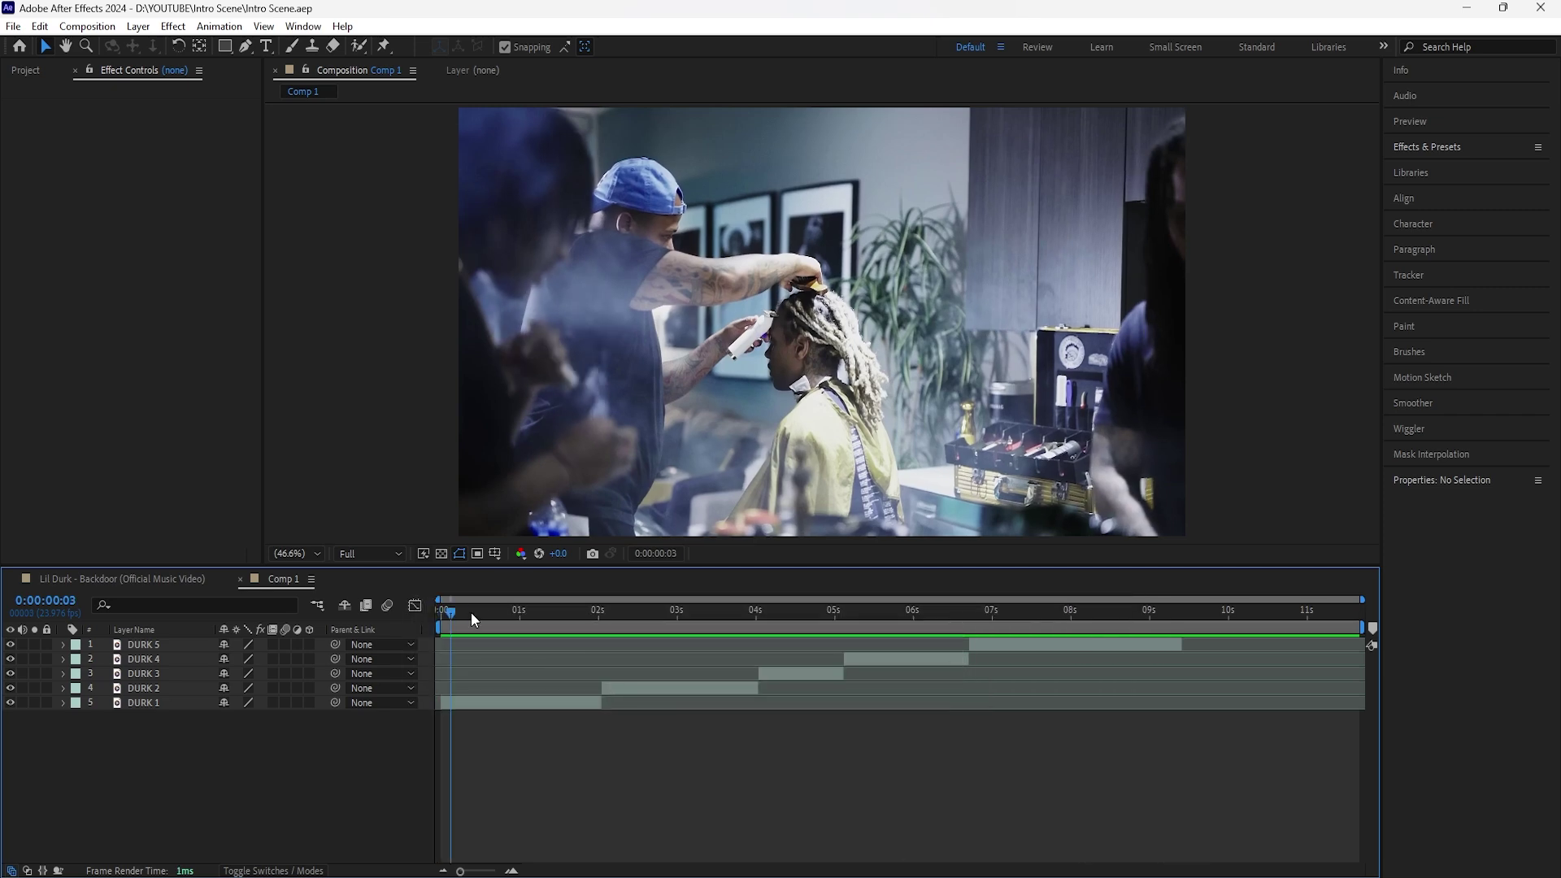
Return to the start of Comp 1 and create a black solid of 1920 by 1080 px.
{"action": "left_click_drag", "start_coordinate": [471, 612], "coordinate": [205, 715]}
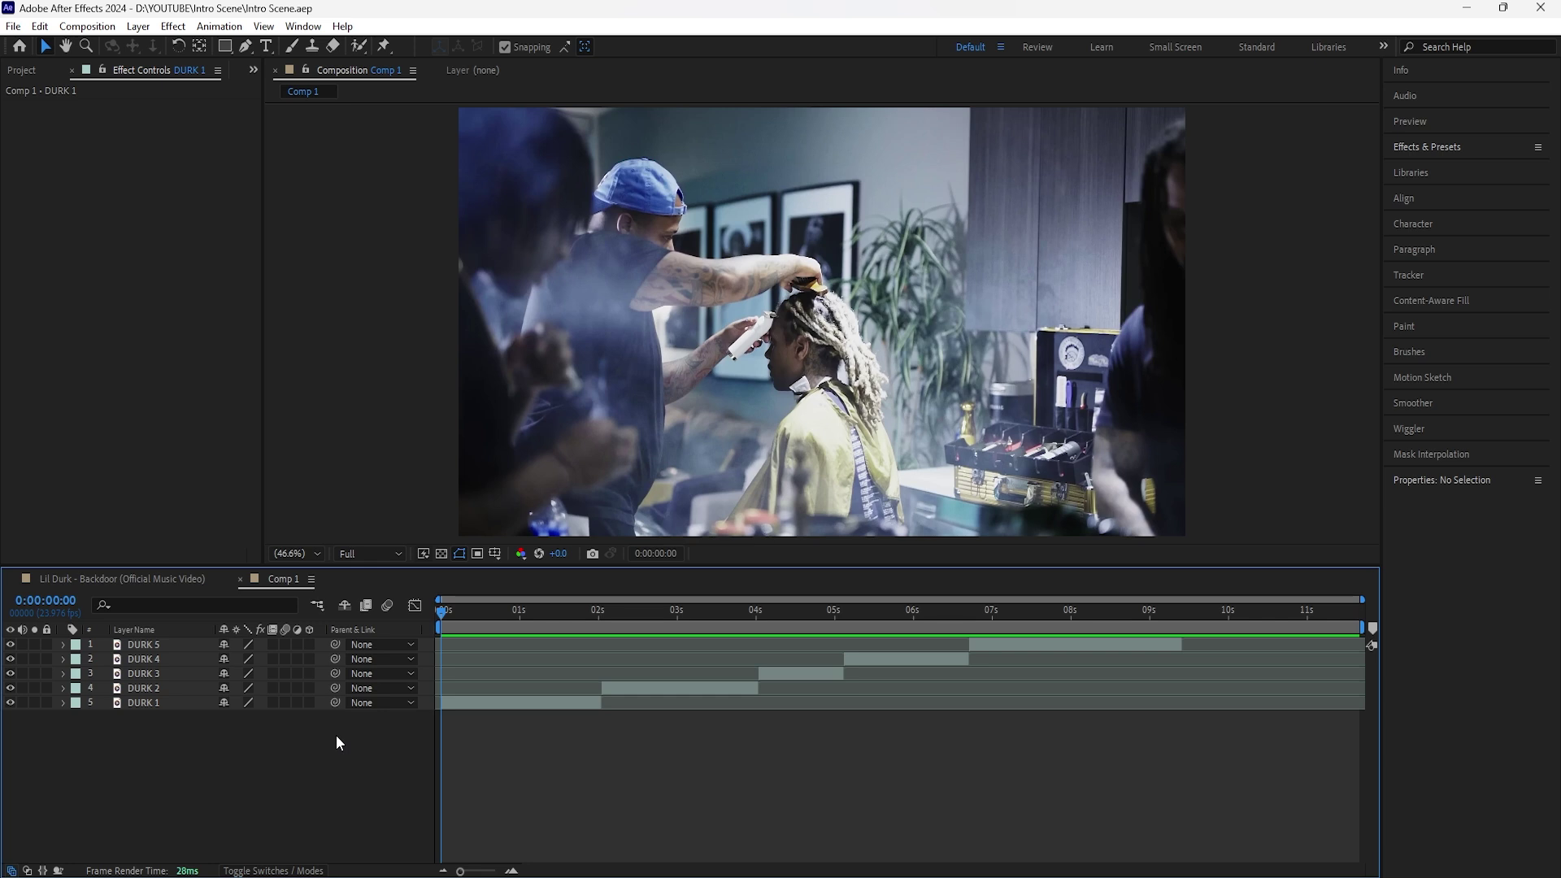
{"action": "left_click", "coordinate": [177, 704]}
{"action": "right_click", "coordinate": [295, 751]}
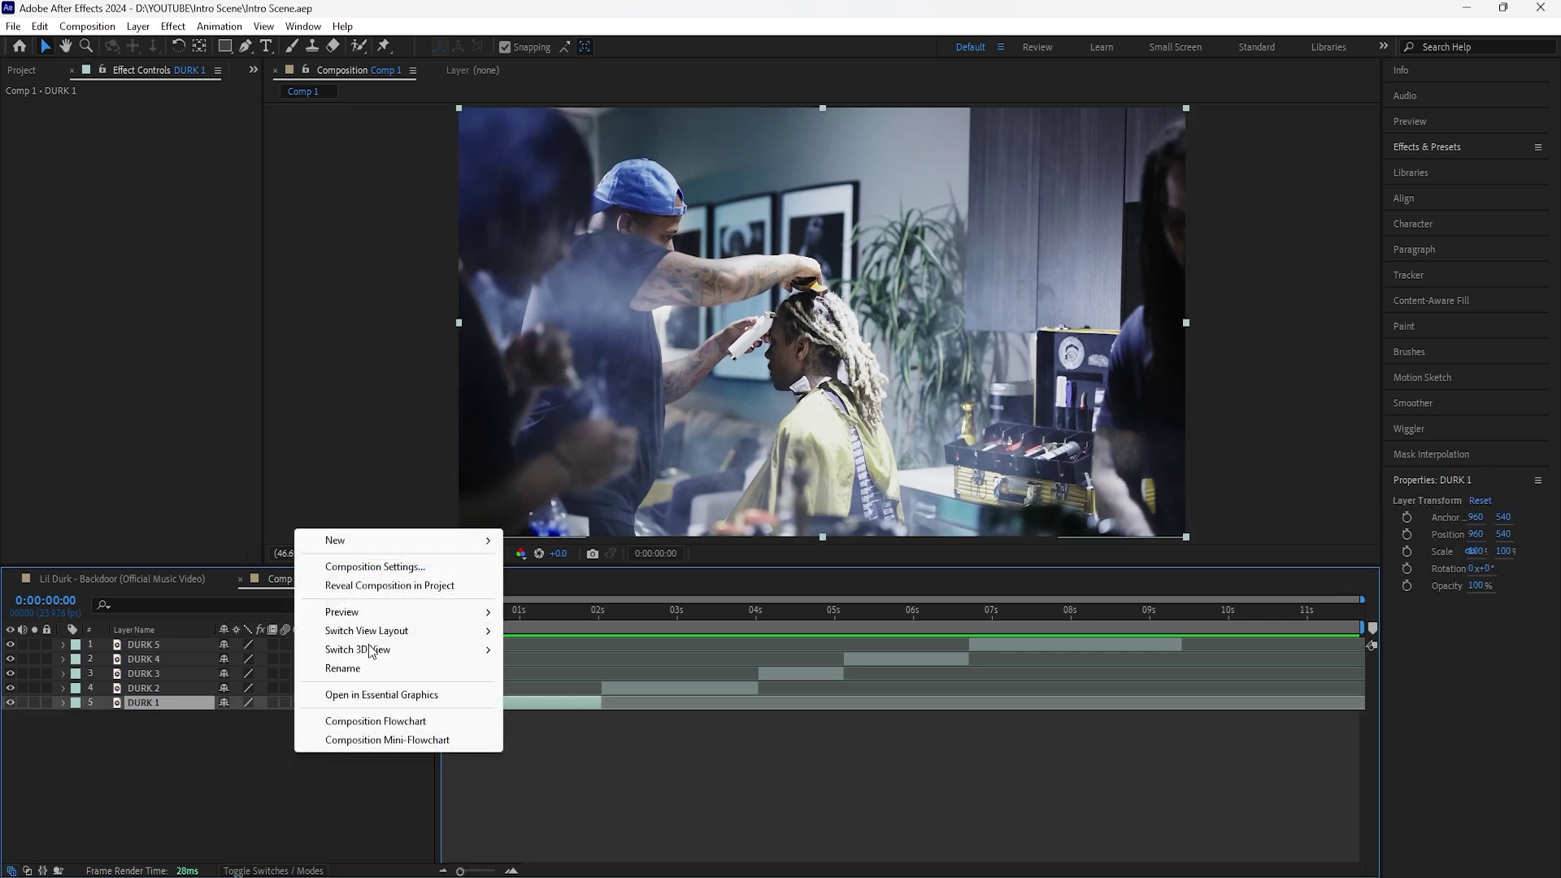
{"action": "left_click", "coordinate": [532, 587]}
{"action": "left_click", "coordinate": [276, 470]}
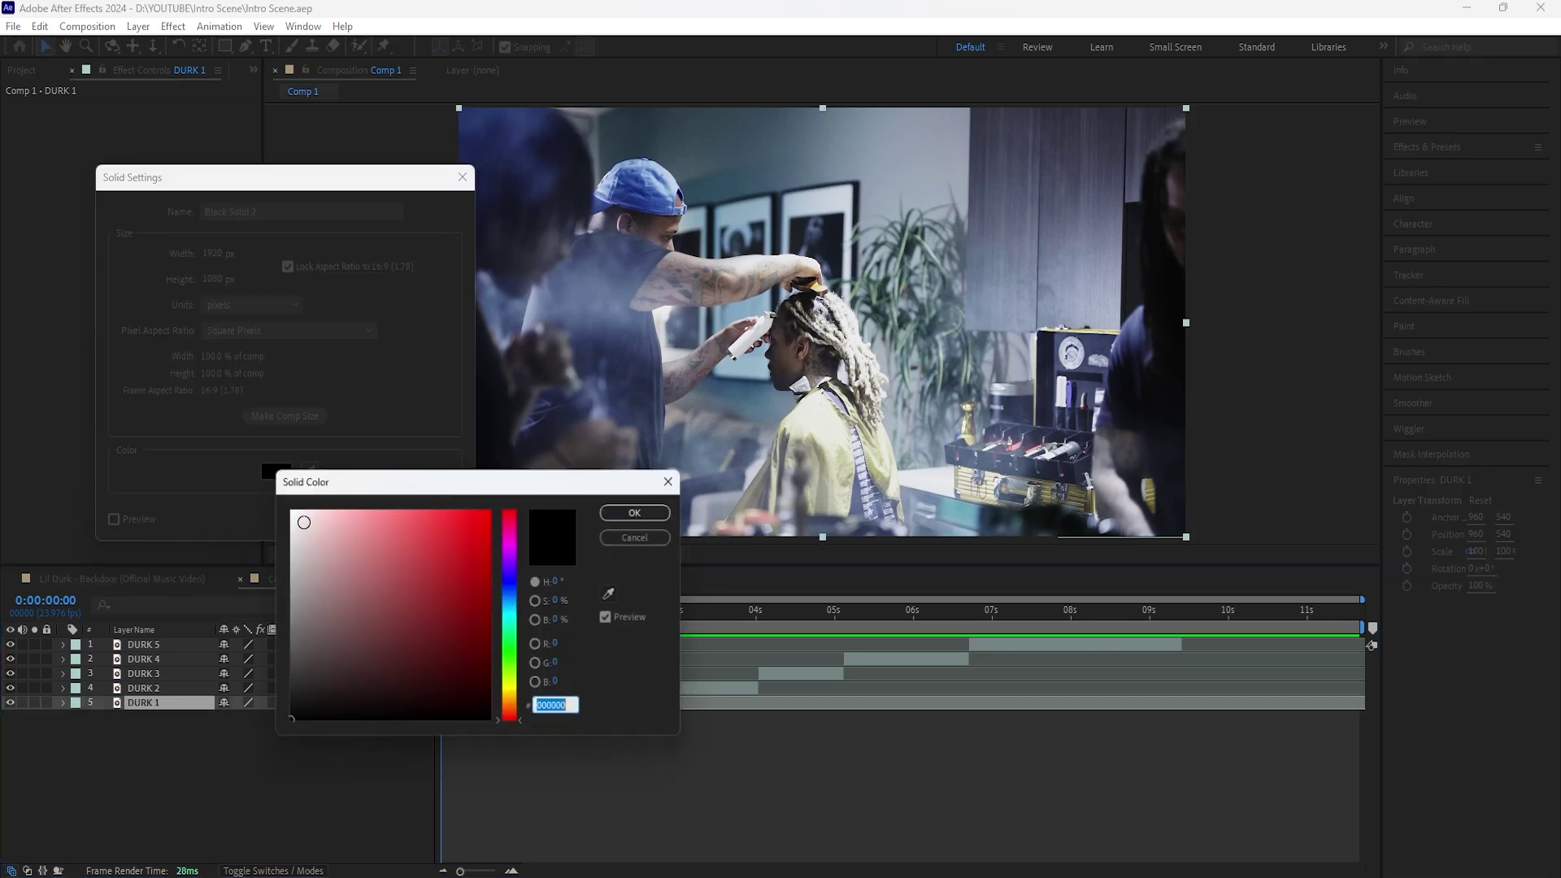
{"action": "left_click", "coordinate": [641, 510]}
{"action": "key", "text": "Return"}
Move the new black solid beneath the DURK 1 layer and rename it as BG.
{"action": "left_click_drag", "start_coordinate": [163, 702], "coordinate": [159, 737]}
{"action": "right_click", "coordinate": [164, 717]}
{"action": "key", "text": "Escape"}
{"action": "key", "text": "Return"}
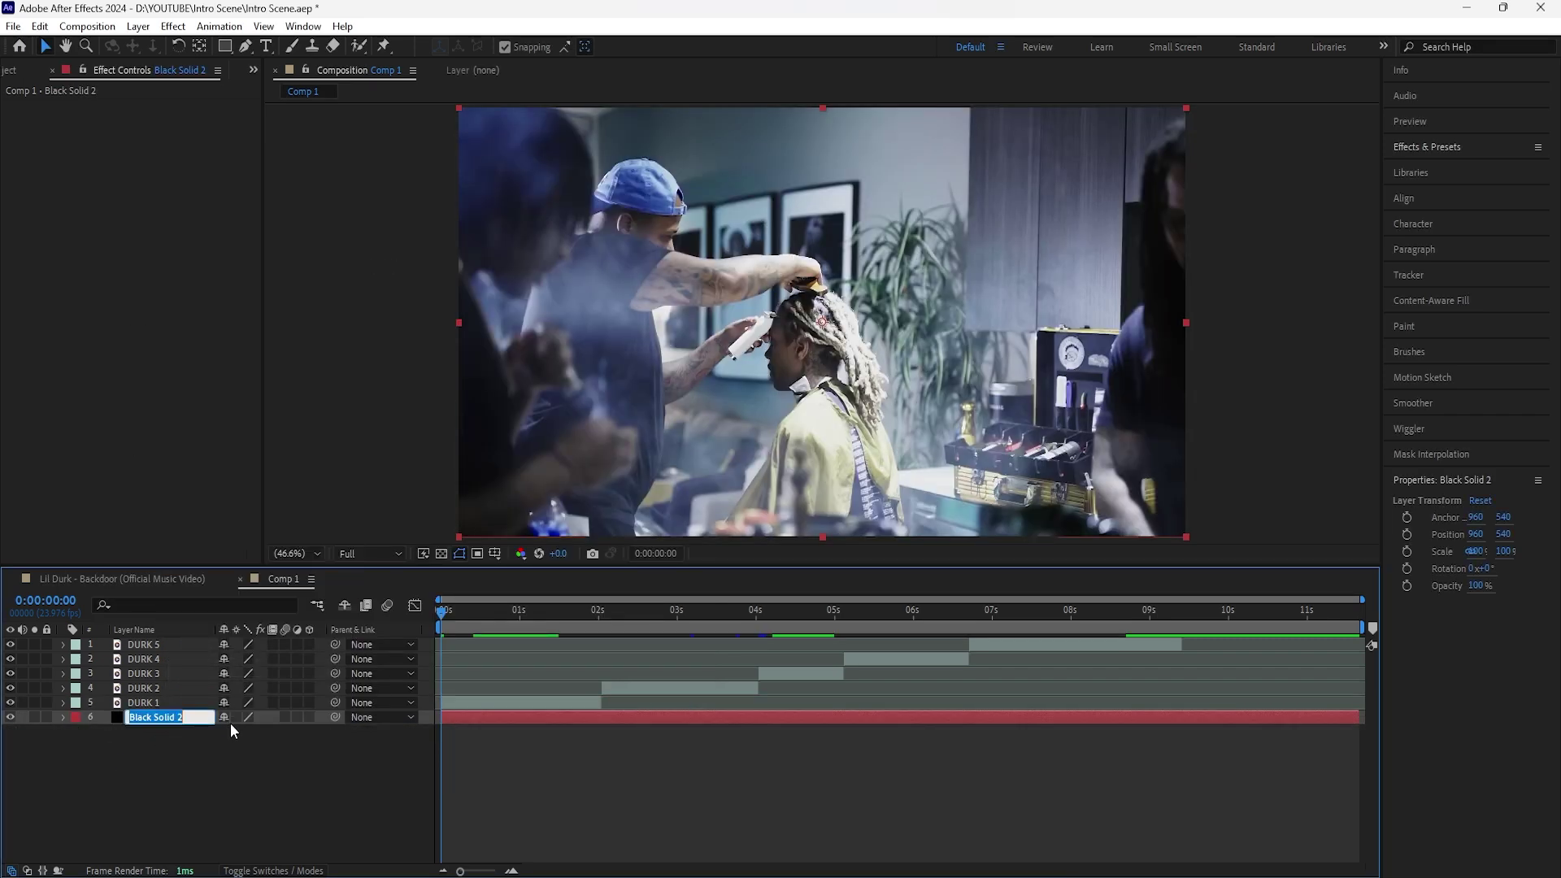
{"action": "type", "text": "BG"}
{"action": "key", "text": "Return"}
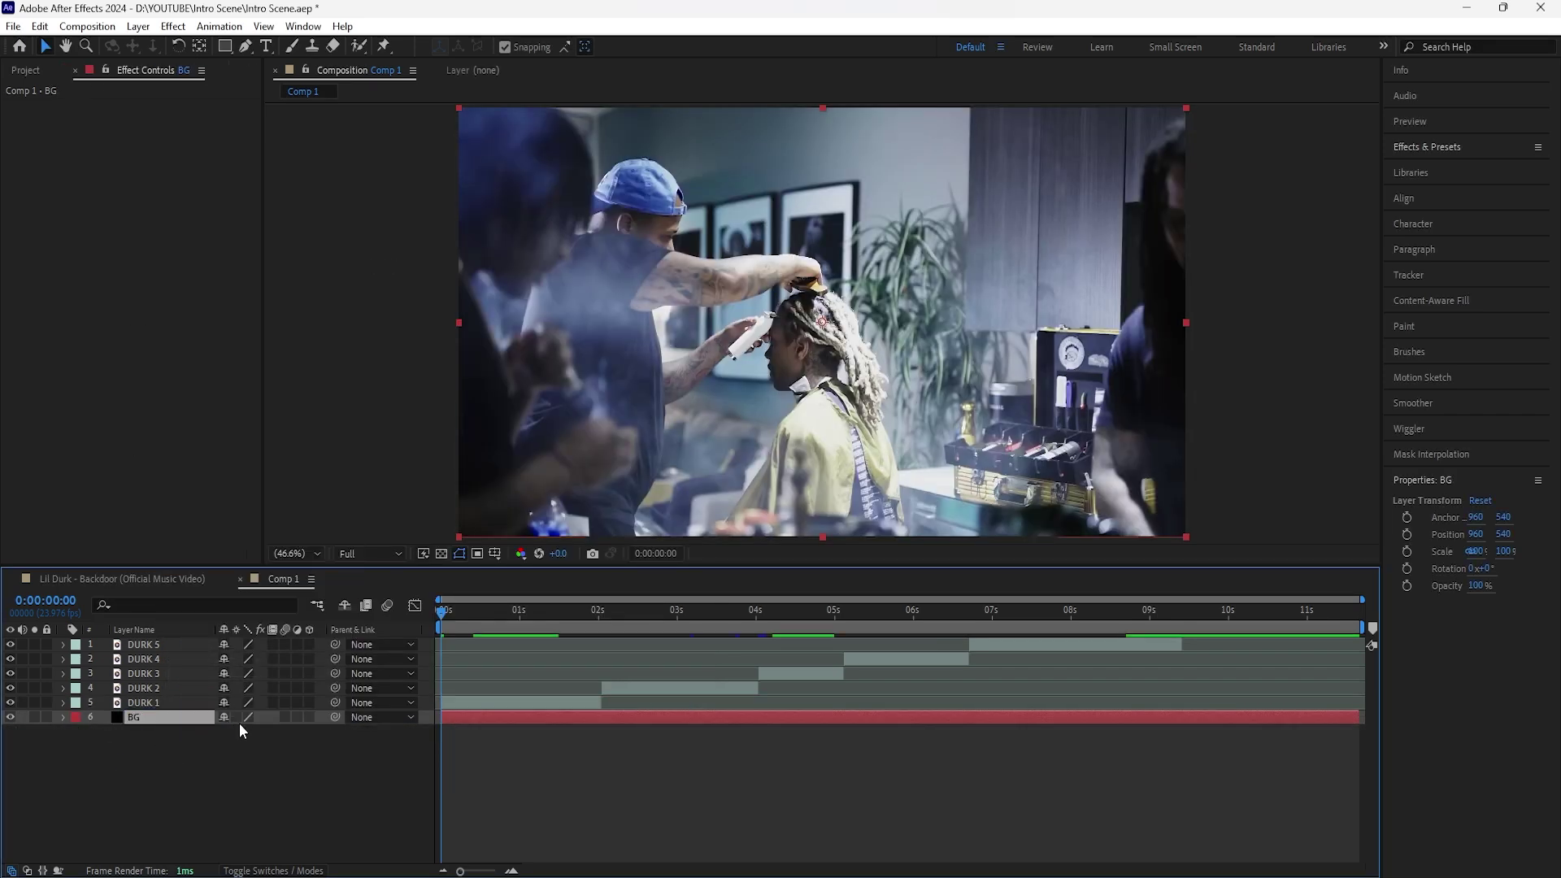
{"action": "left_click", "coordinate": [166, 704]}
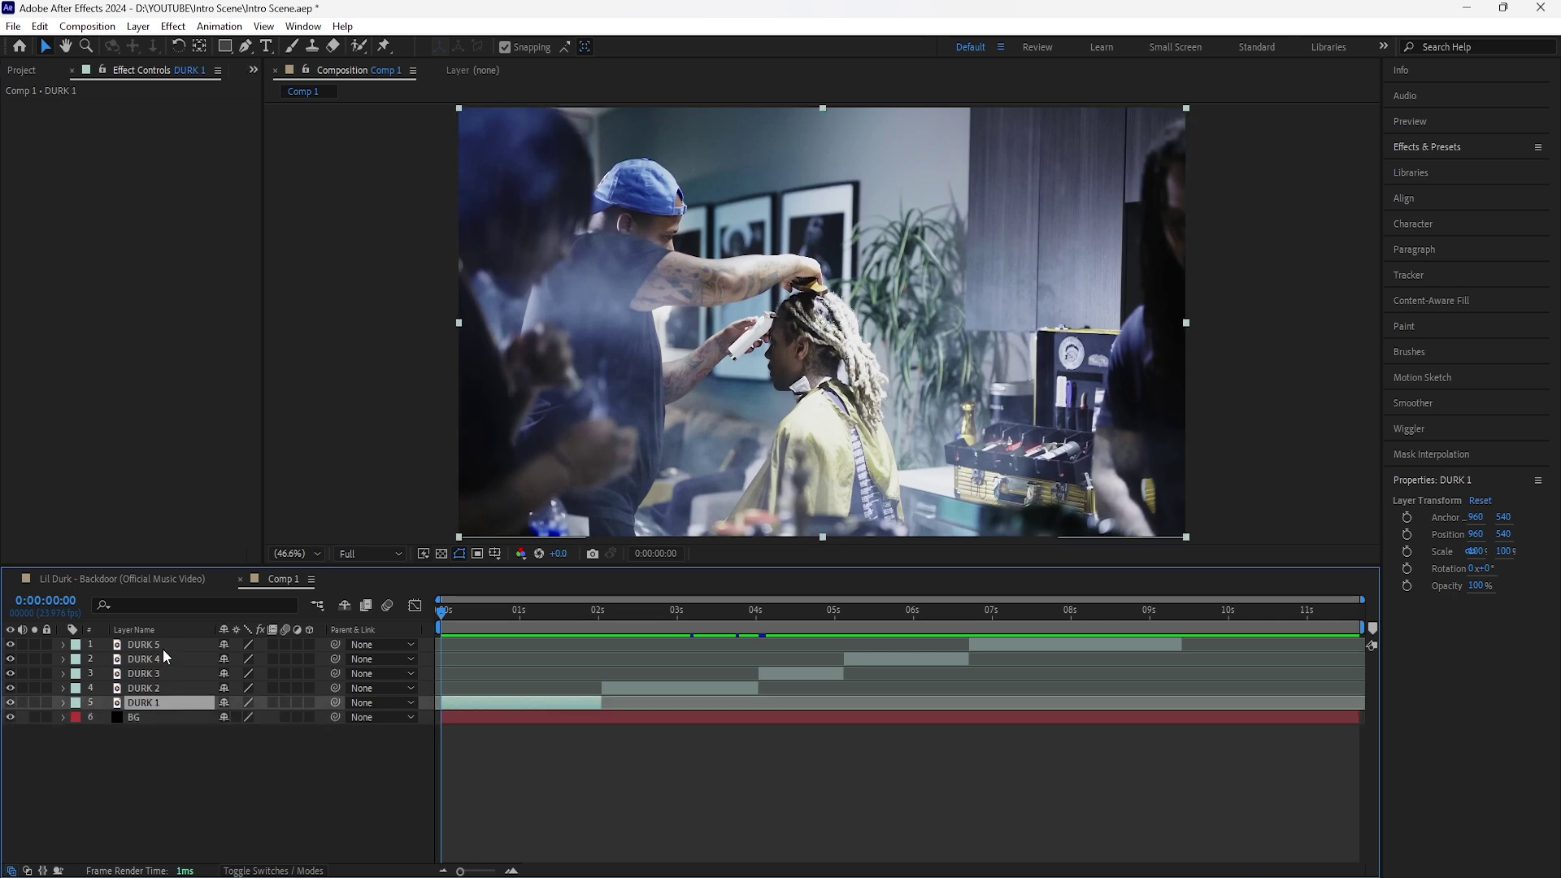
{"action": "left_click", "coordinate": [163, 648], "text": "shift"}
{"action": "left_click", "coordinate": [183, 715]}
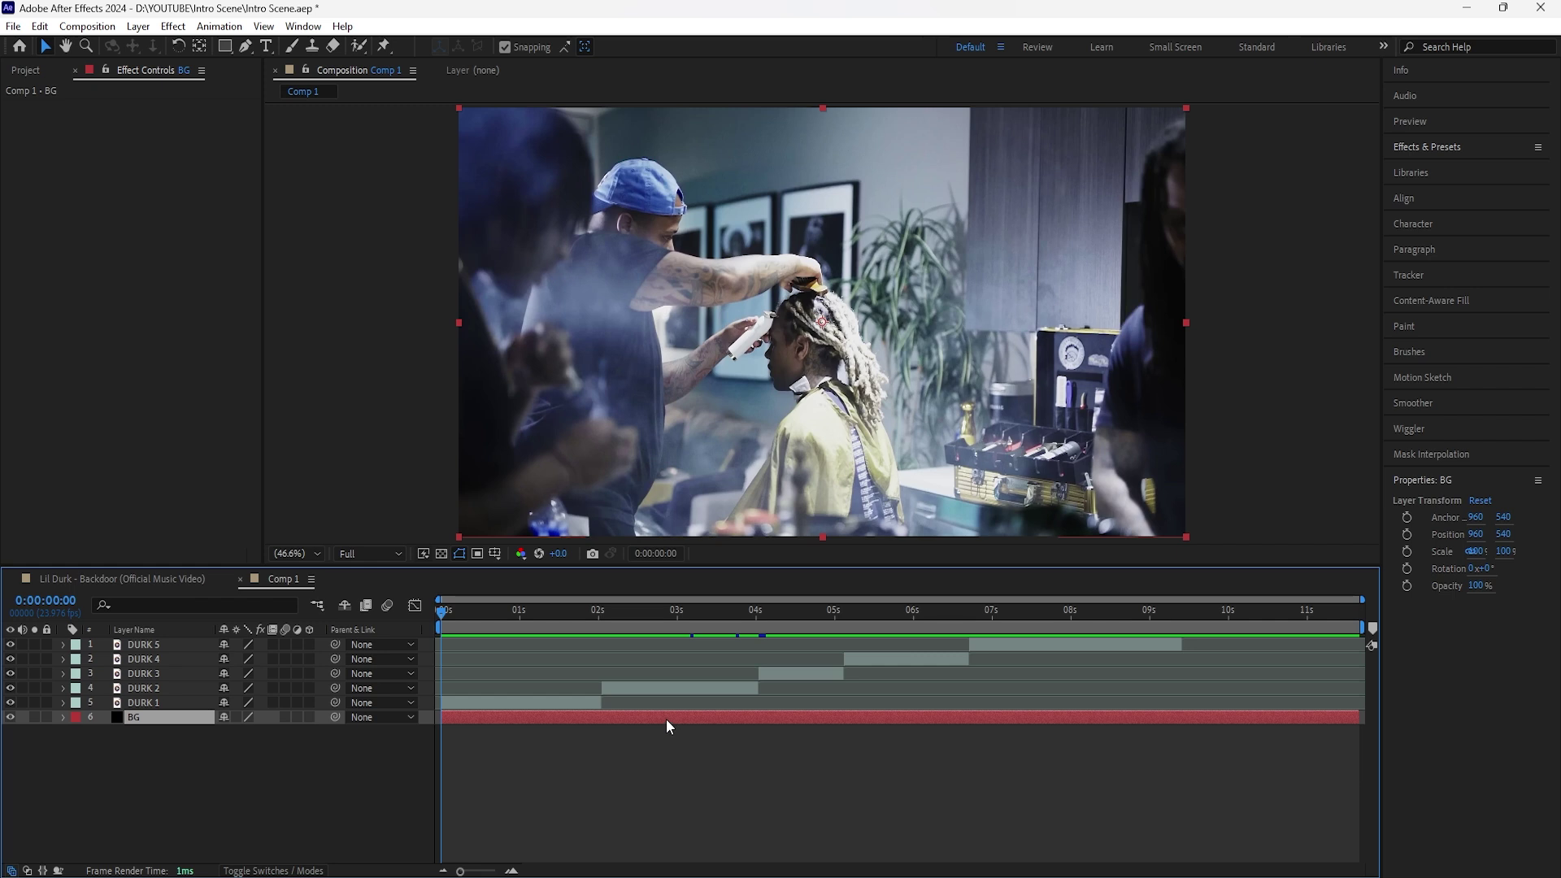
{"action": "left_click", "coordinate": [329, 753]}
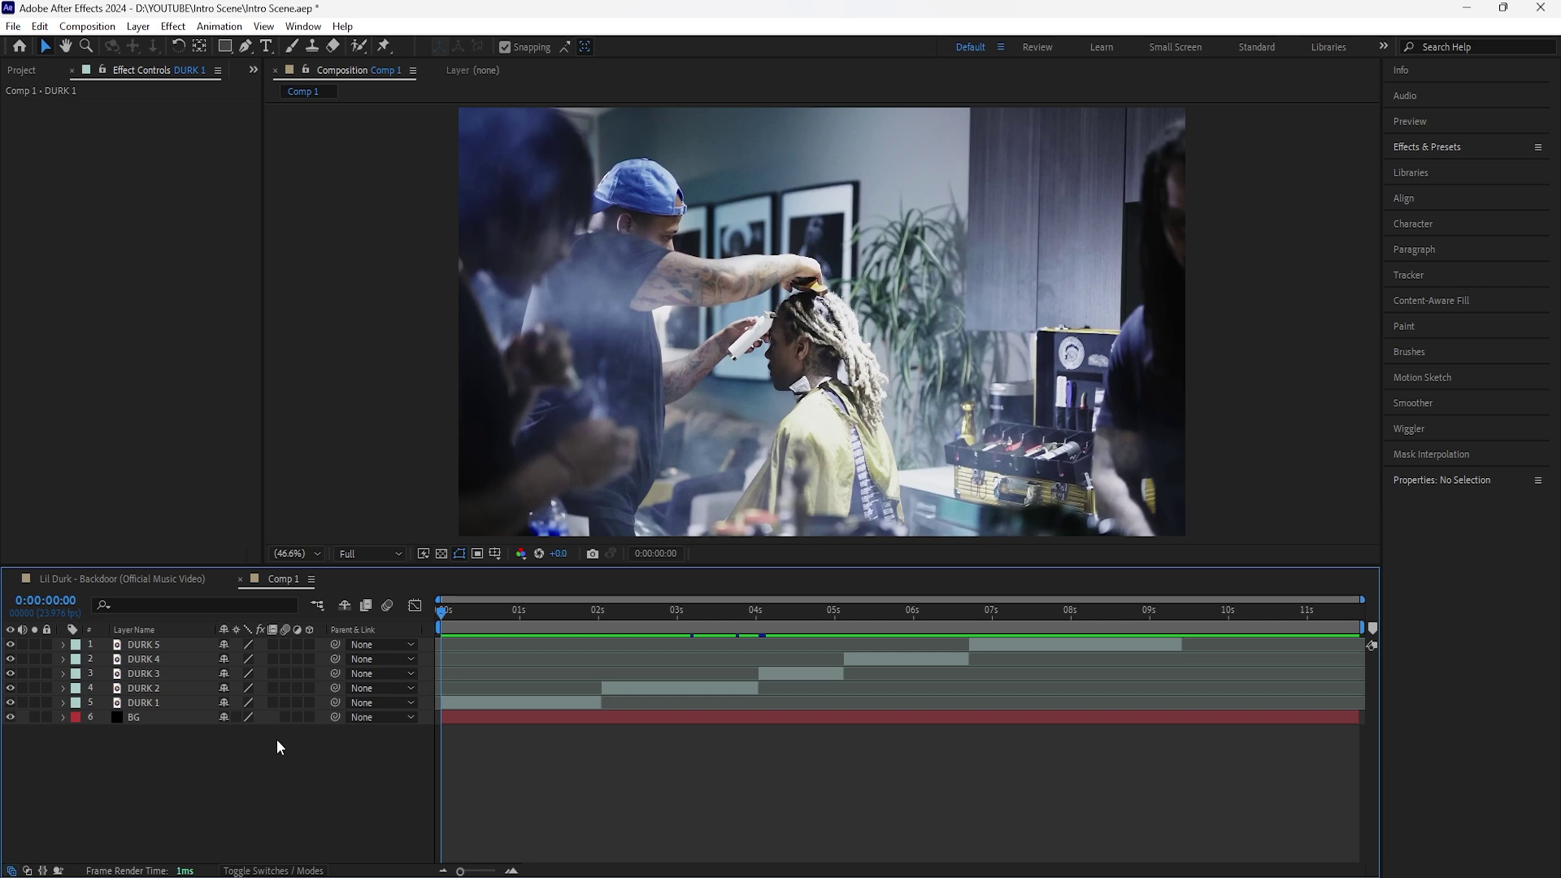
Shift all five DURK layers together so that DURK 1 starts at 0:00:00:10.
{"action": "key", "text": "space"}
{"action": "left_click", "coordinate": [162, 705]}
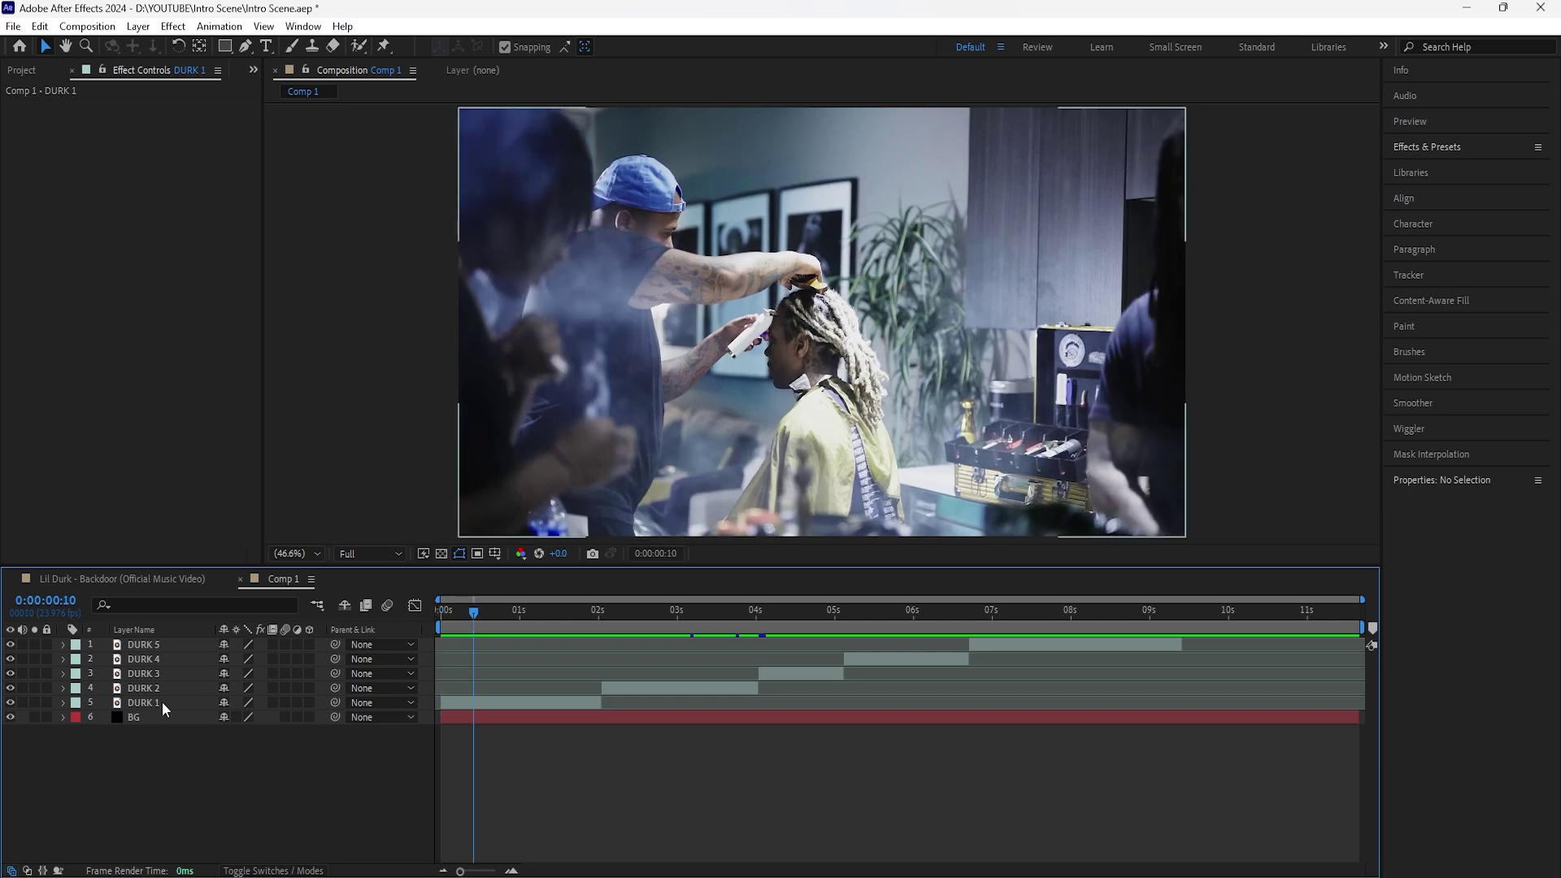
{"action": "left_click", "coordinate": [156, 647], "text": "shift"}
{"action": "left_click_drag", "start_coordinate": [494, 701], "coordinate": [528, 700]}
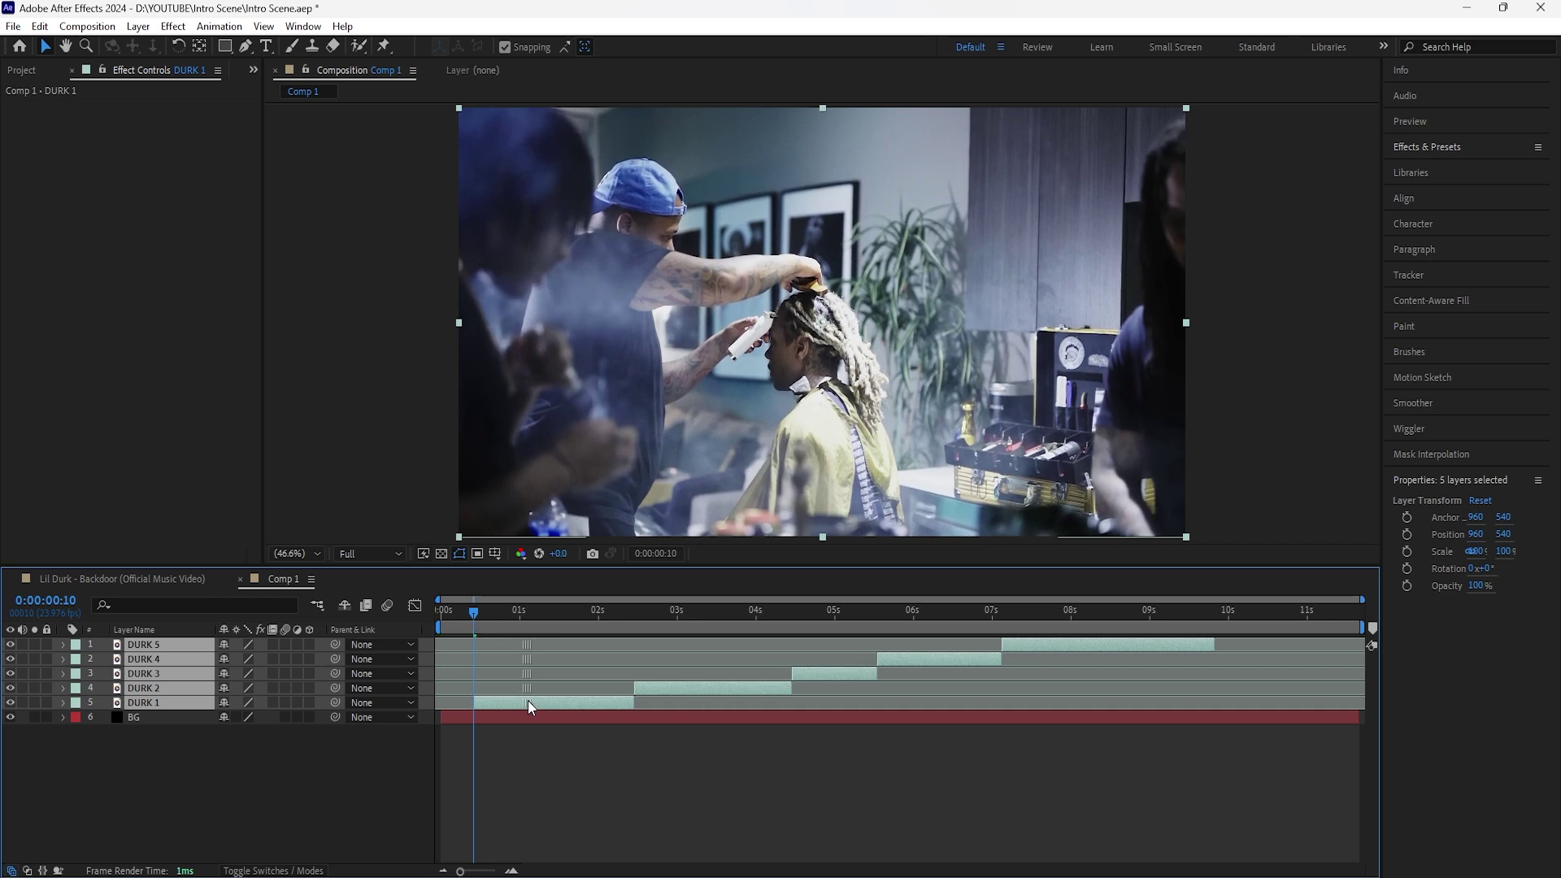
Fade in DURK 1 with opacity keyframes of 0% at 0:00:00:10 and 100% at 0:00:00:20.
{"action": "left_click", "coordinate": [143, 702]}
{"action": "left_click_drag", "start_coordinate": [461, 871], "coordinate": [494, 870]}
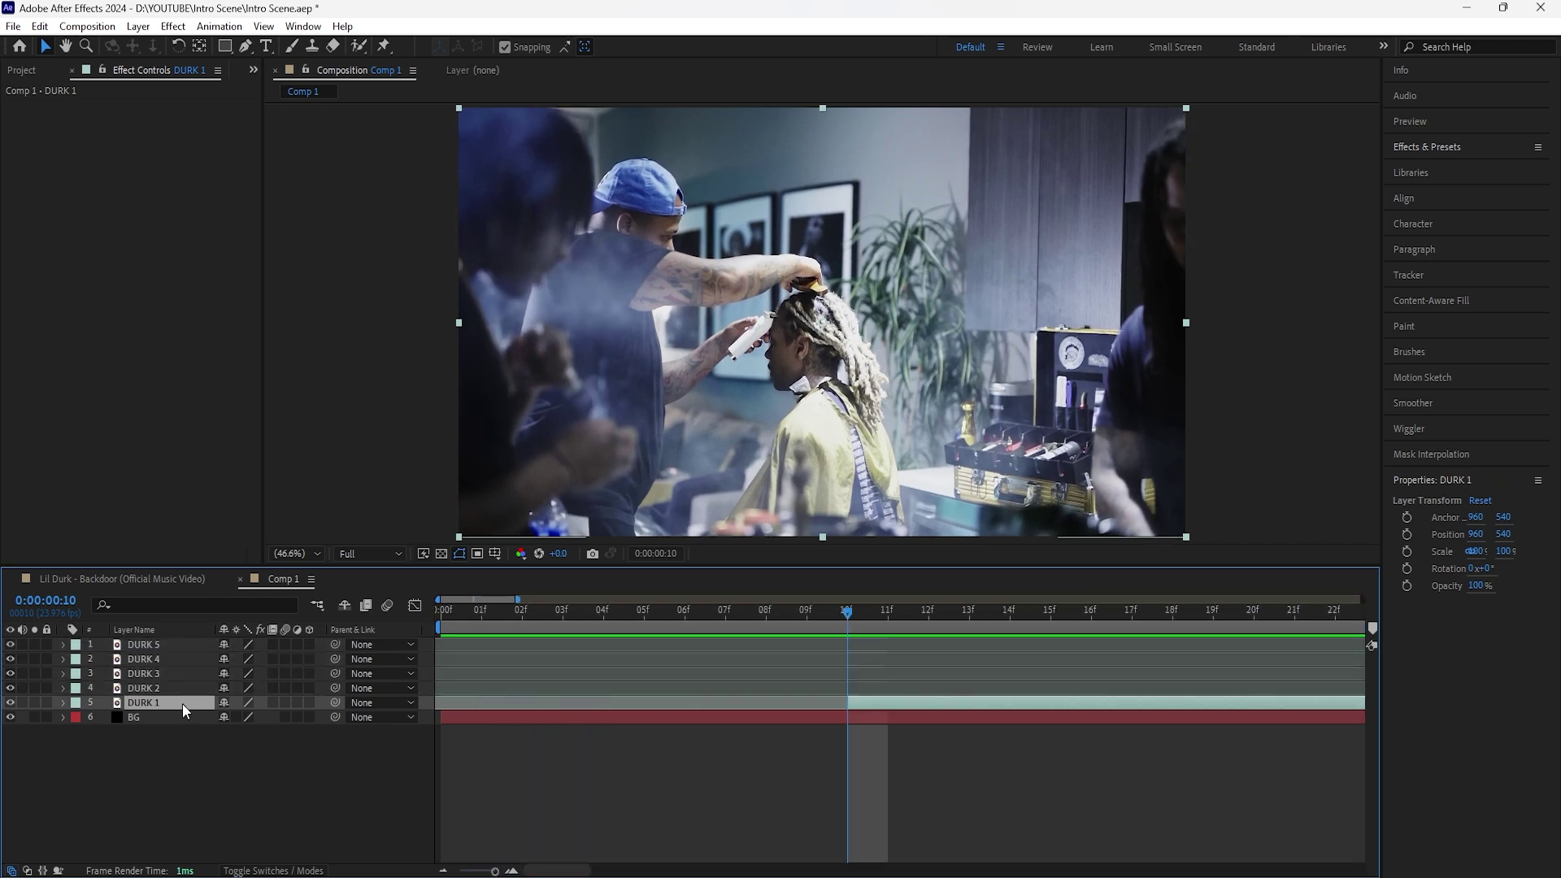
{"action": "key", "text": "t"}
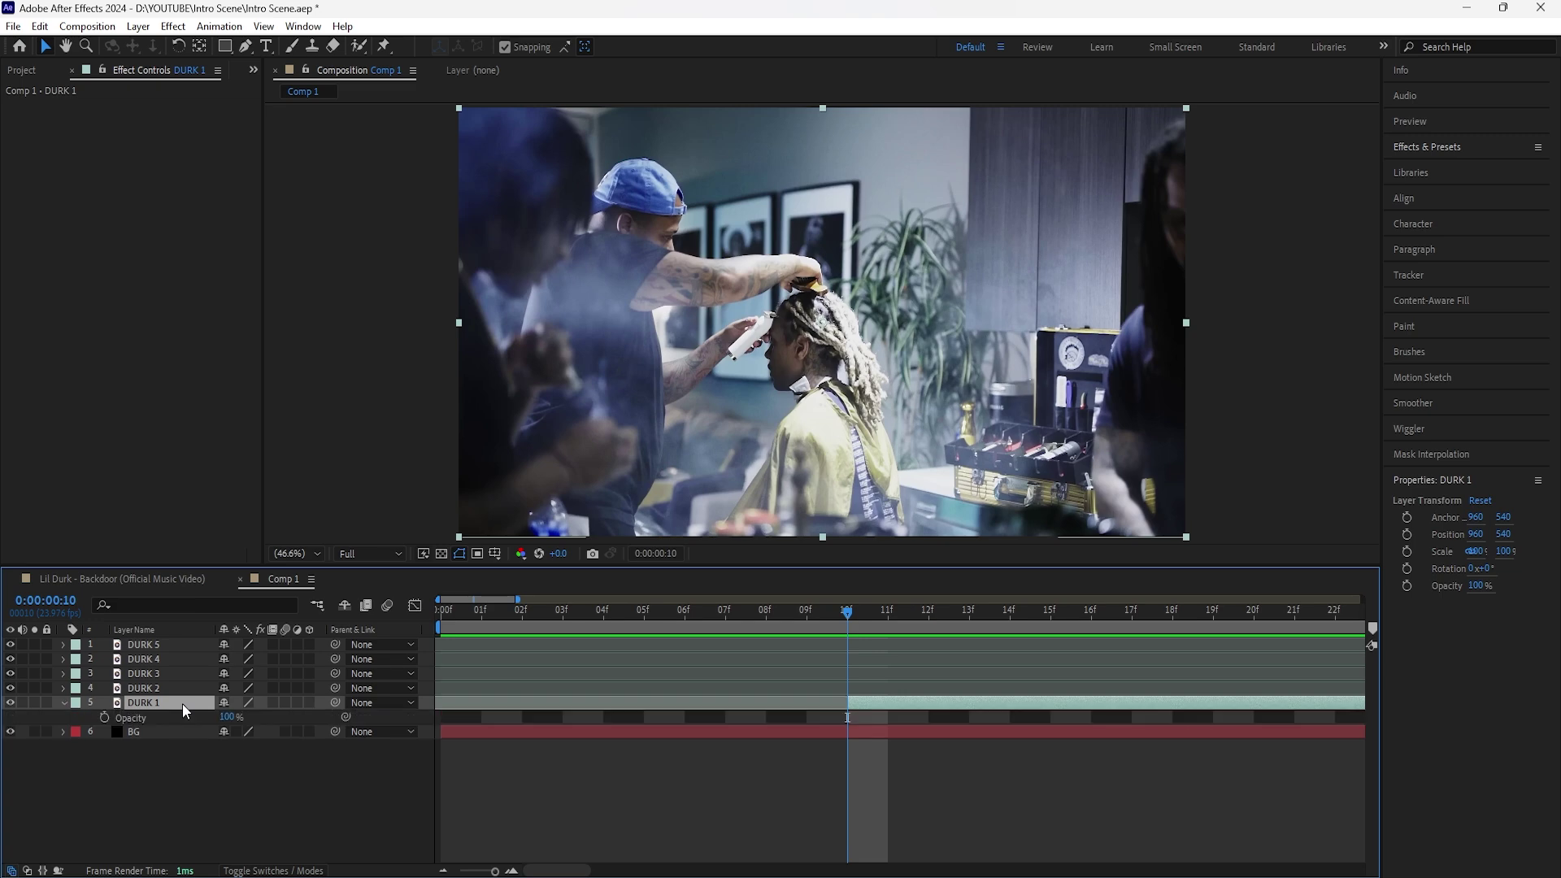
{"action": "left_click_drag", "start_coordinate": [226, 717], "coordinate": [116, 723]}
{"action": "left_click", "coordinate": [105, 719]}
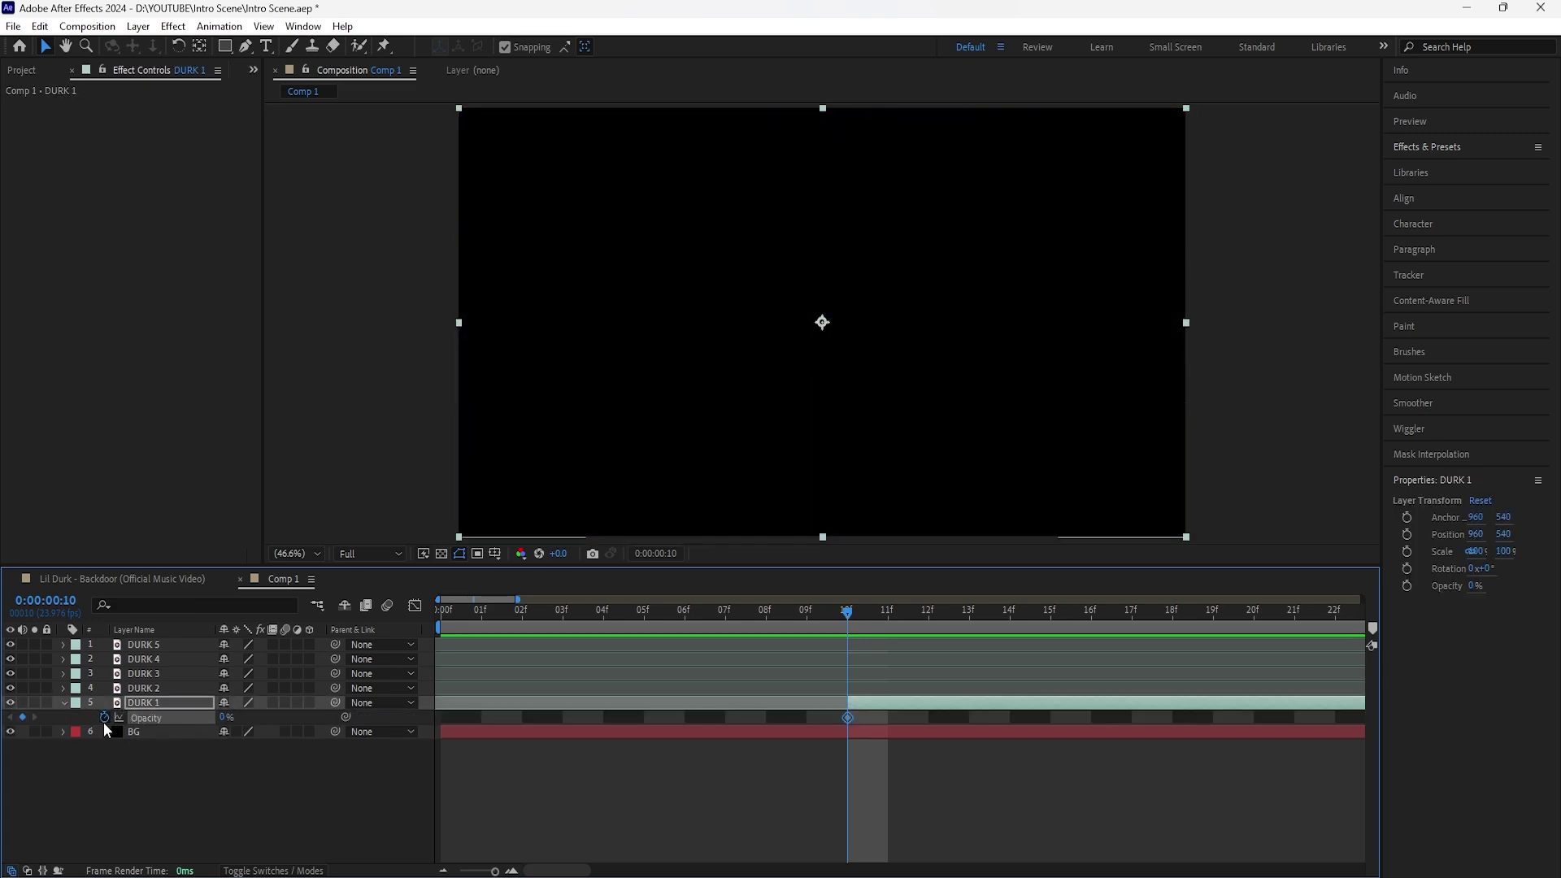
{"action": "key", "text": "shift+Page_Down"}
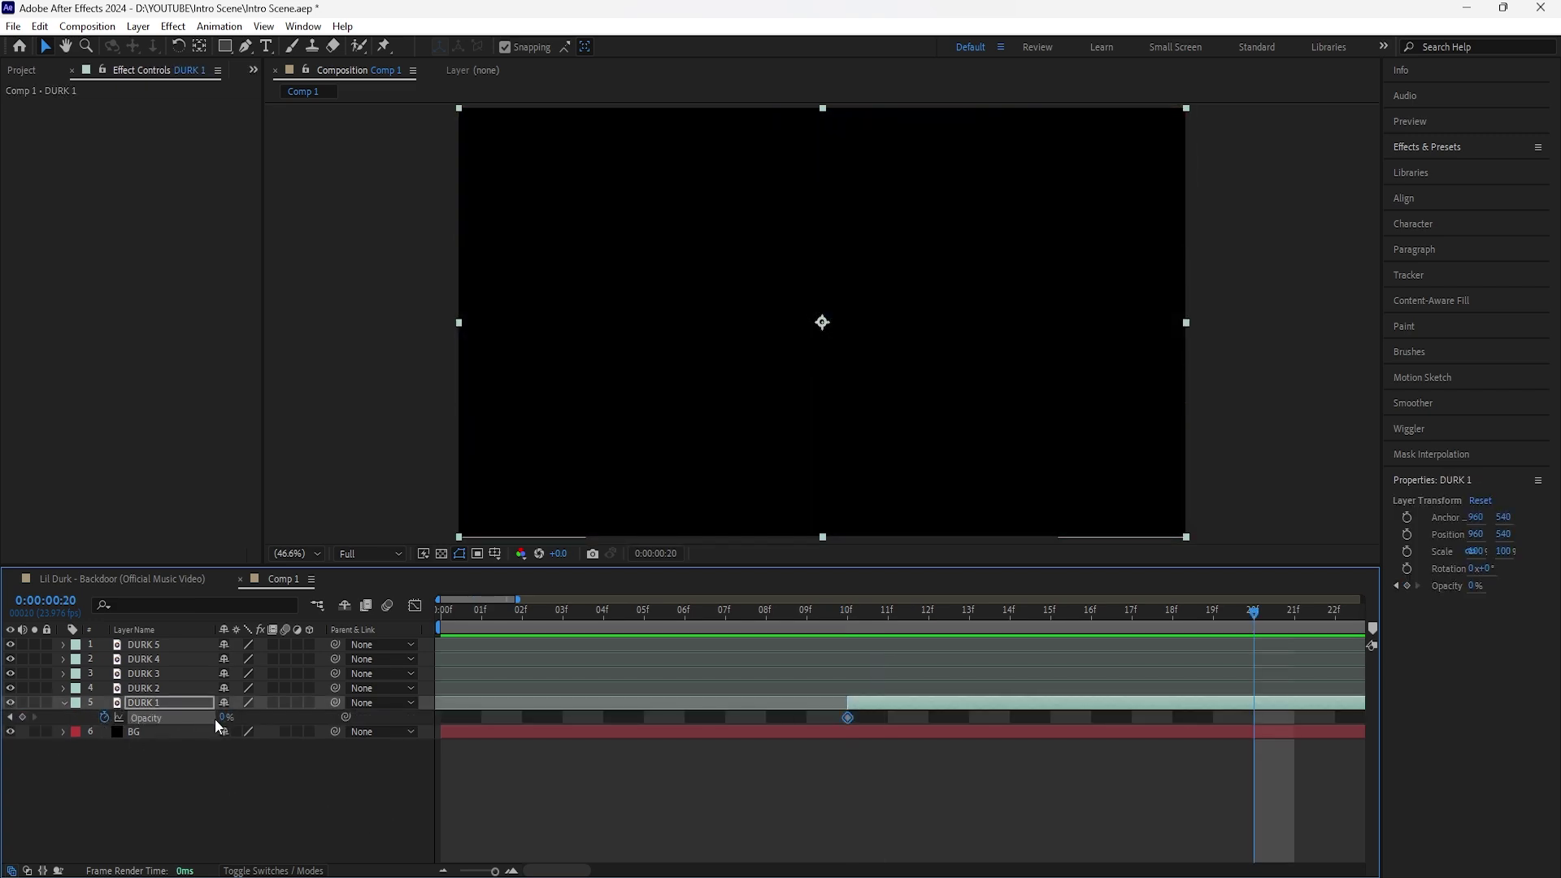
{"action": "left_click_drag", "start_coordinate": [214, 718], "coordinate": [735, 779]}
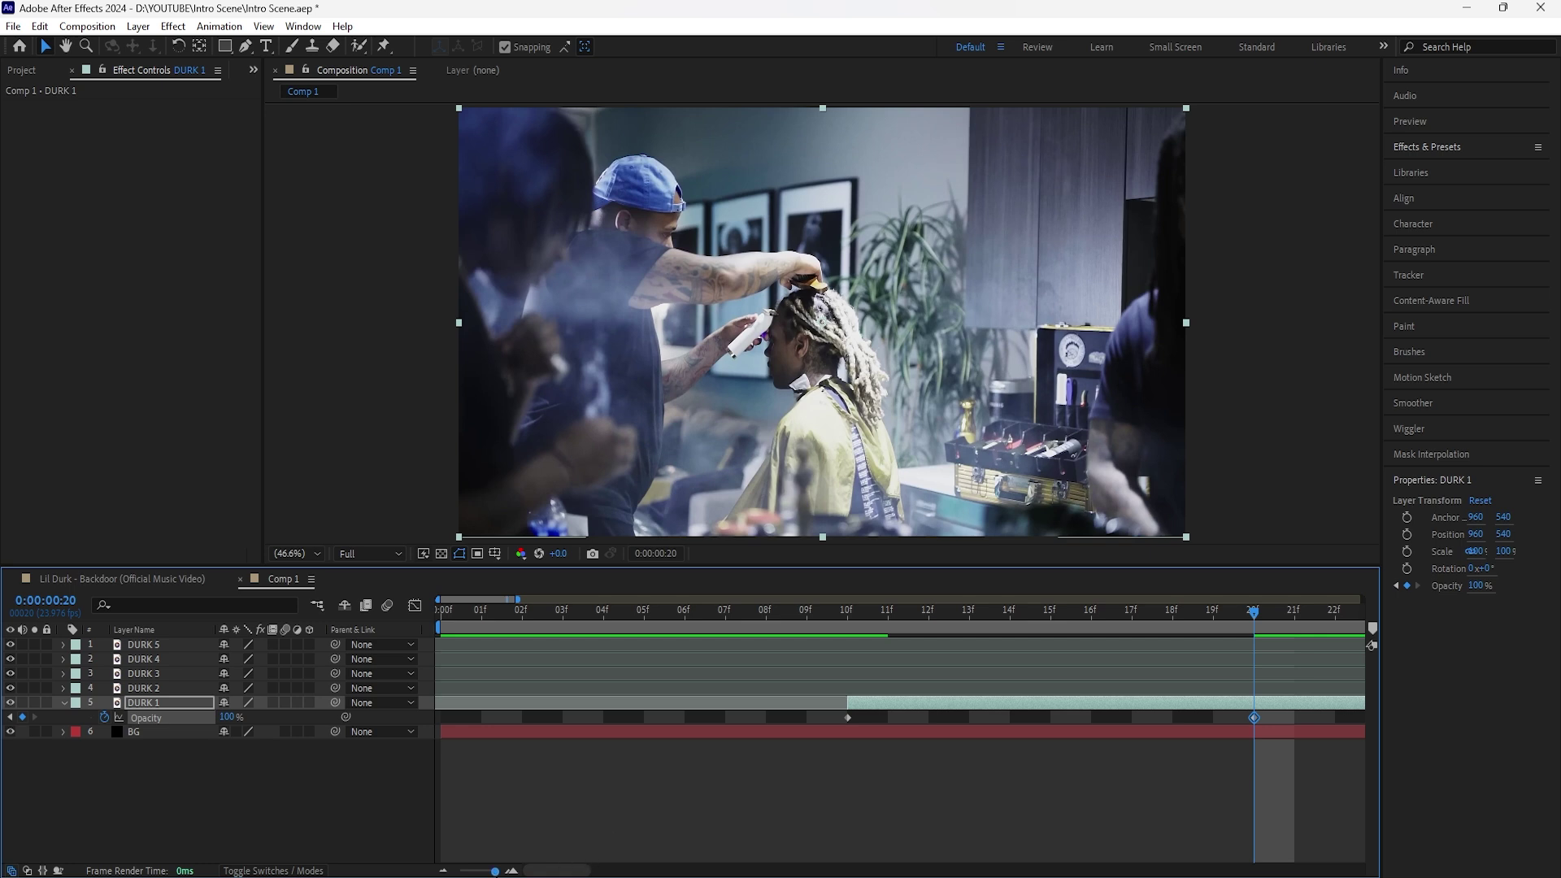
Fade out DURK 1 with opacity keyframes of 100% at 0:00:01:21 and 0% at 0:00:02:11.
{"action": "scroll", "coordinate": [662, 703], "scroll_direction": "down", "scroll_amount": 5, "text": "alt"}
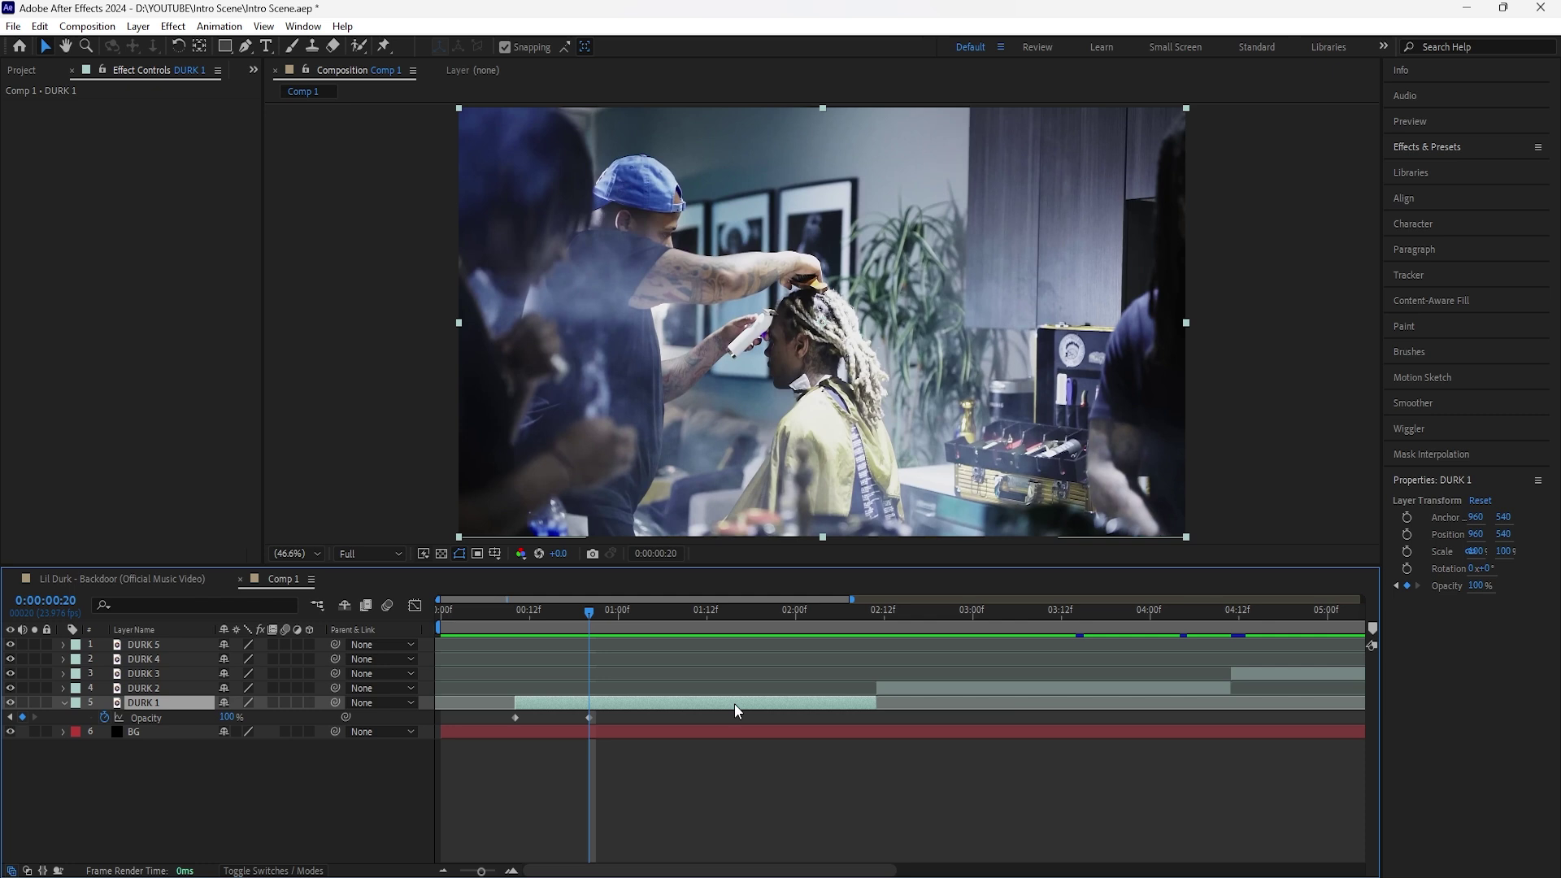
{"action": "key", "text": "shift+Page_Down"}
{"action": "key", "text": "shift+Page_Down"}
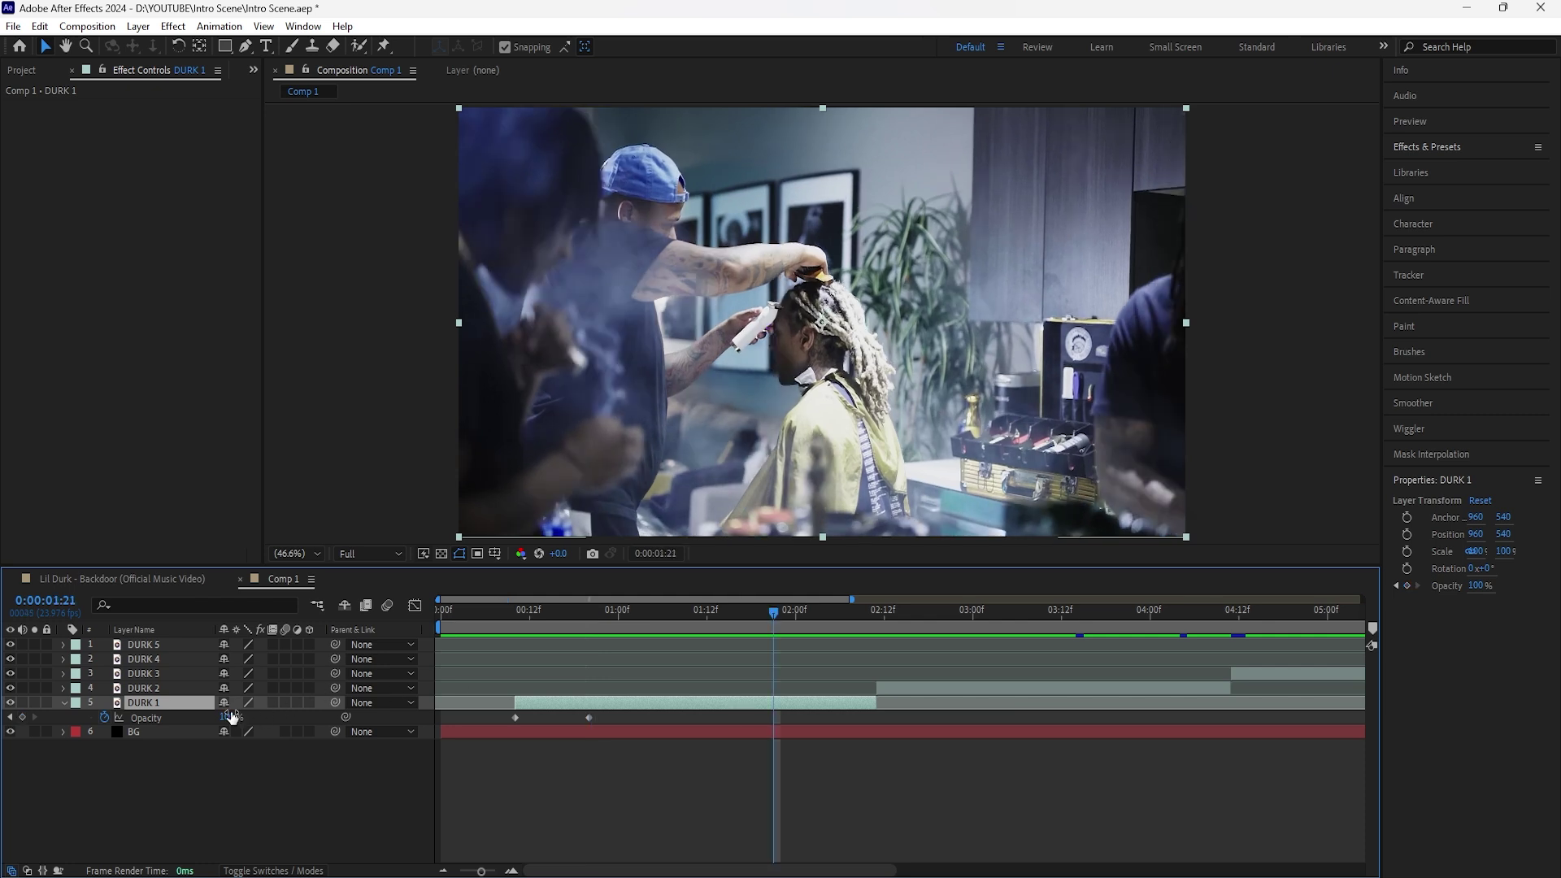
{"action": "left_click", "coordinate": [22, 717]}
{"action": "left_click_drag", "start_coordinate": [782, 613], "coordinate": [876, 613]}
{"action": "left_click_drag", "start_coordinate": [227, 717], "coordinate": [11, 732]}
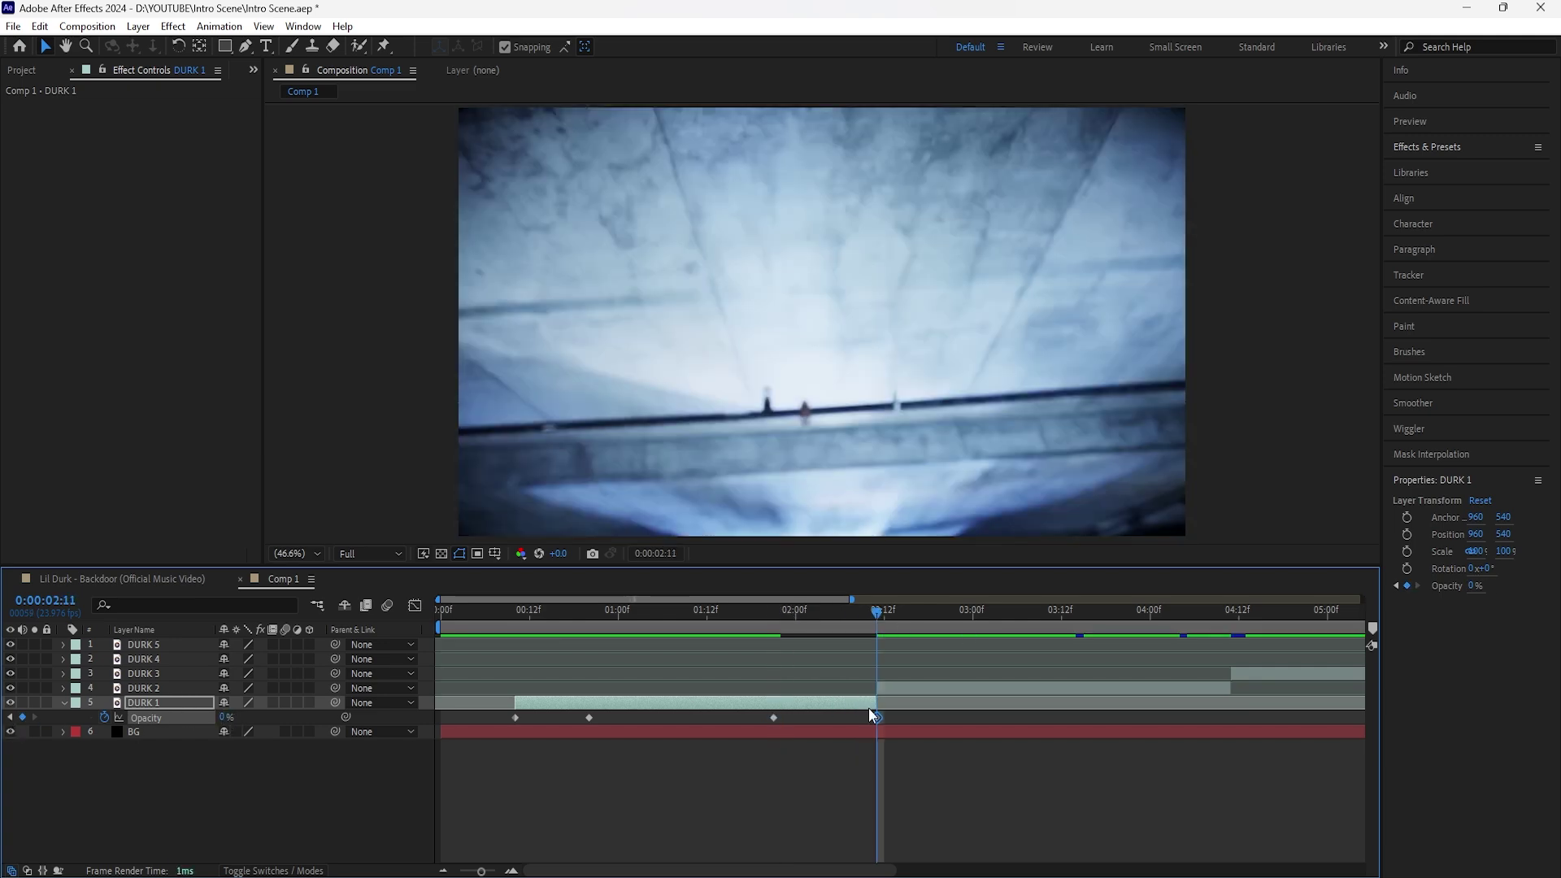
Apply Easy Ease to all four DURK 1 opacity keyframes and preview the fade.
{"action": "left_click_drag", "start_coordinate": [889, 717], "coordinate": [498, 735]}
{"action": "right_click", "coordinate": [589, 719]}
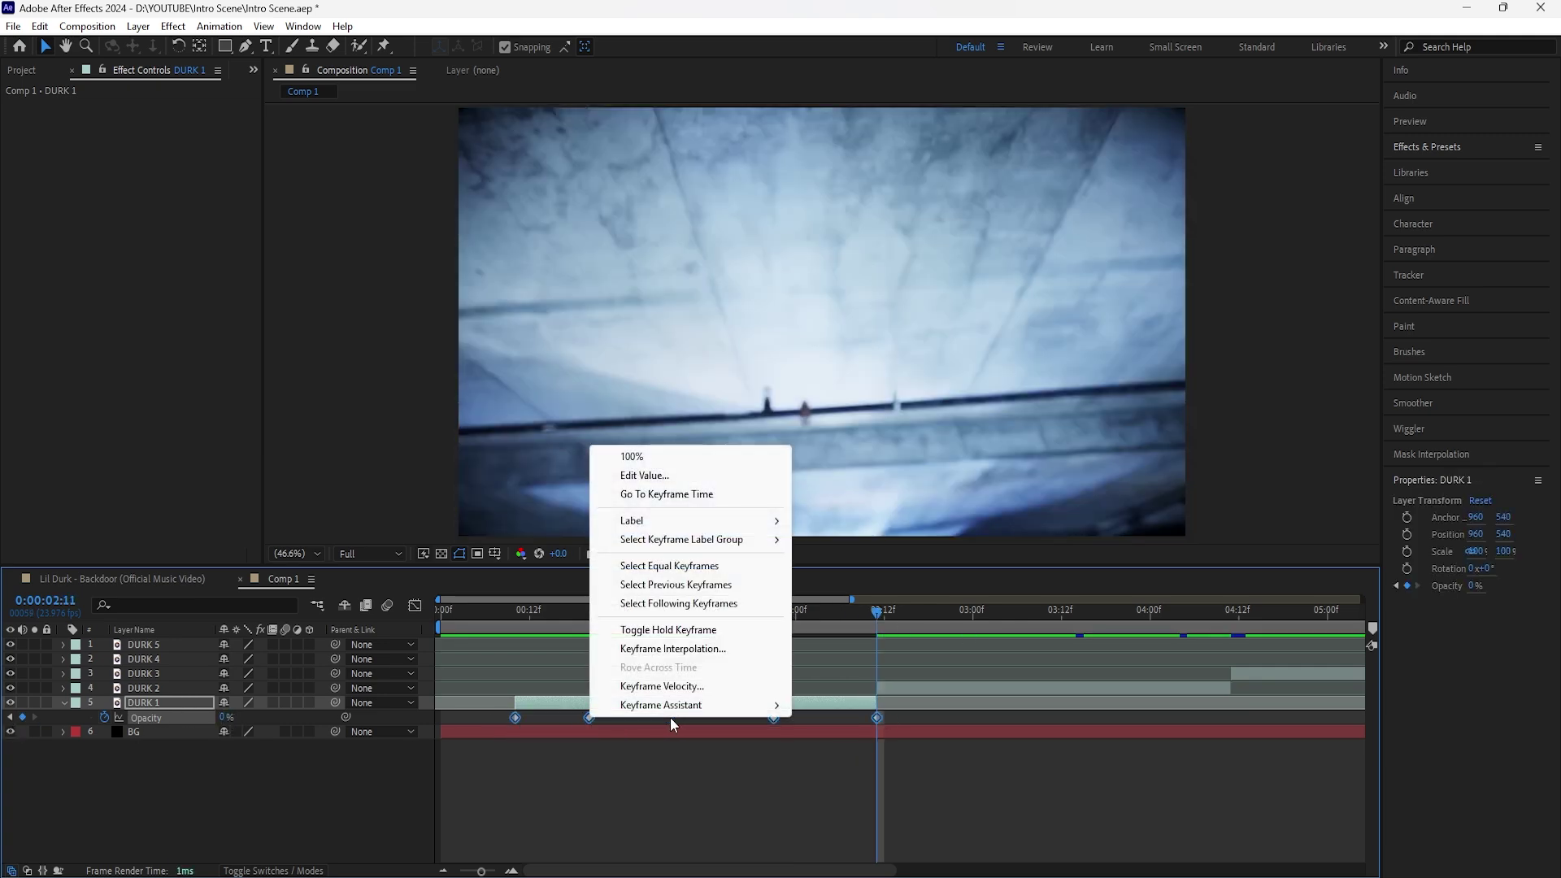
{"action": "key", "text": "F9"}
{"action": "key", "text": "space"}
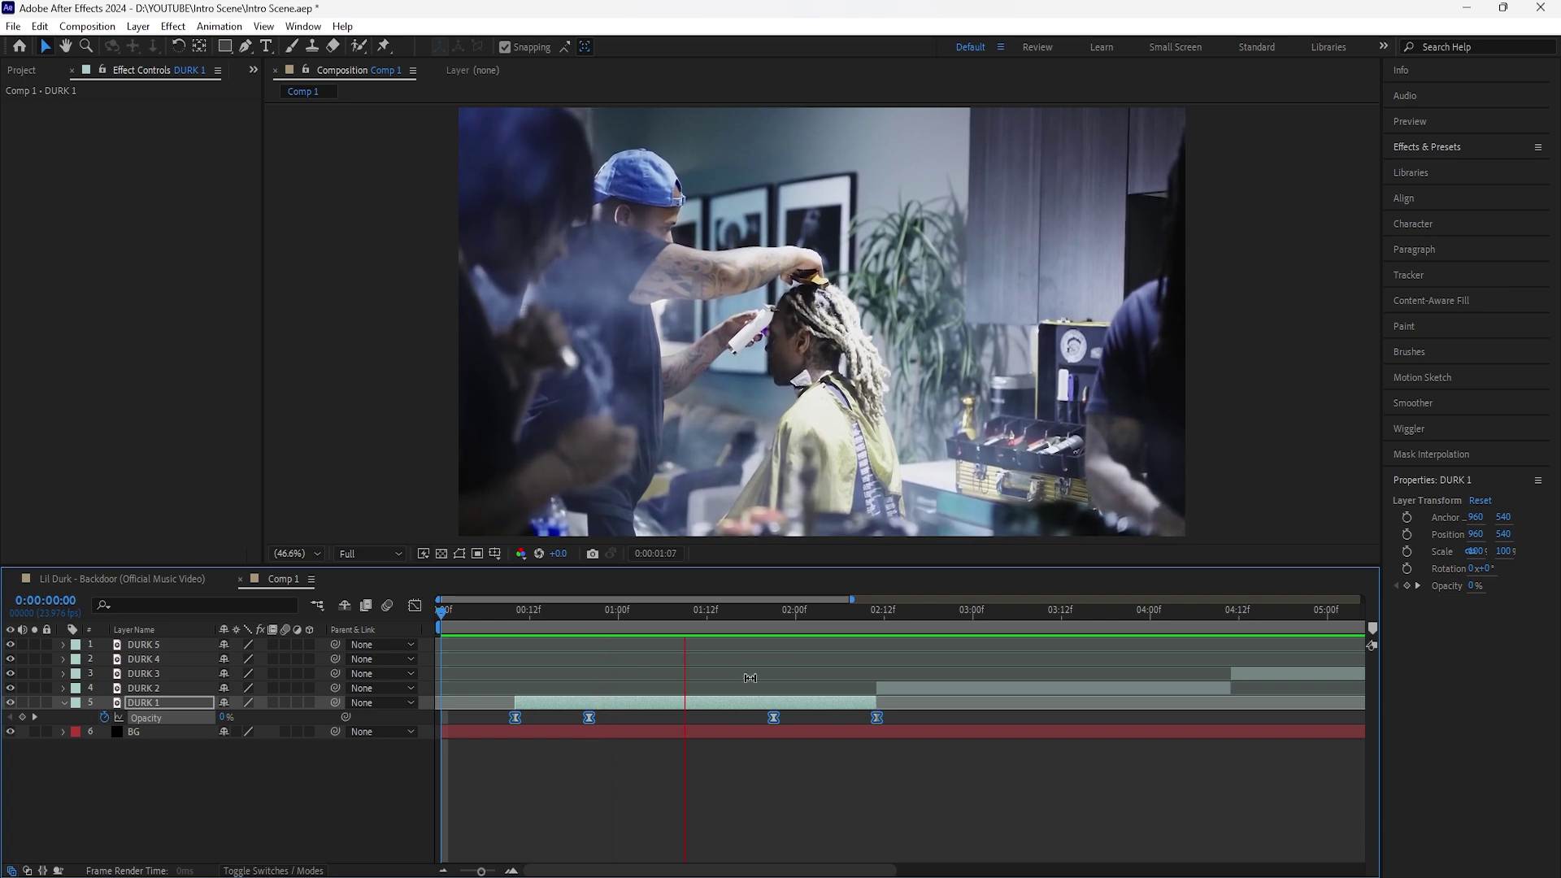
Set DURK 2's opacity to 0% and keyframe it at the clip's first frame, 0:00:02:11.
{"action": "left_click_drag", "start_coordinate": [526, 622], "coordinate": [876, 690]}
{"action": "left_click", "coordinate": [904, 688]}
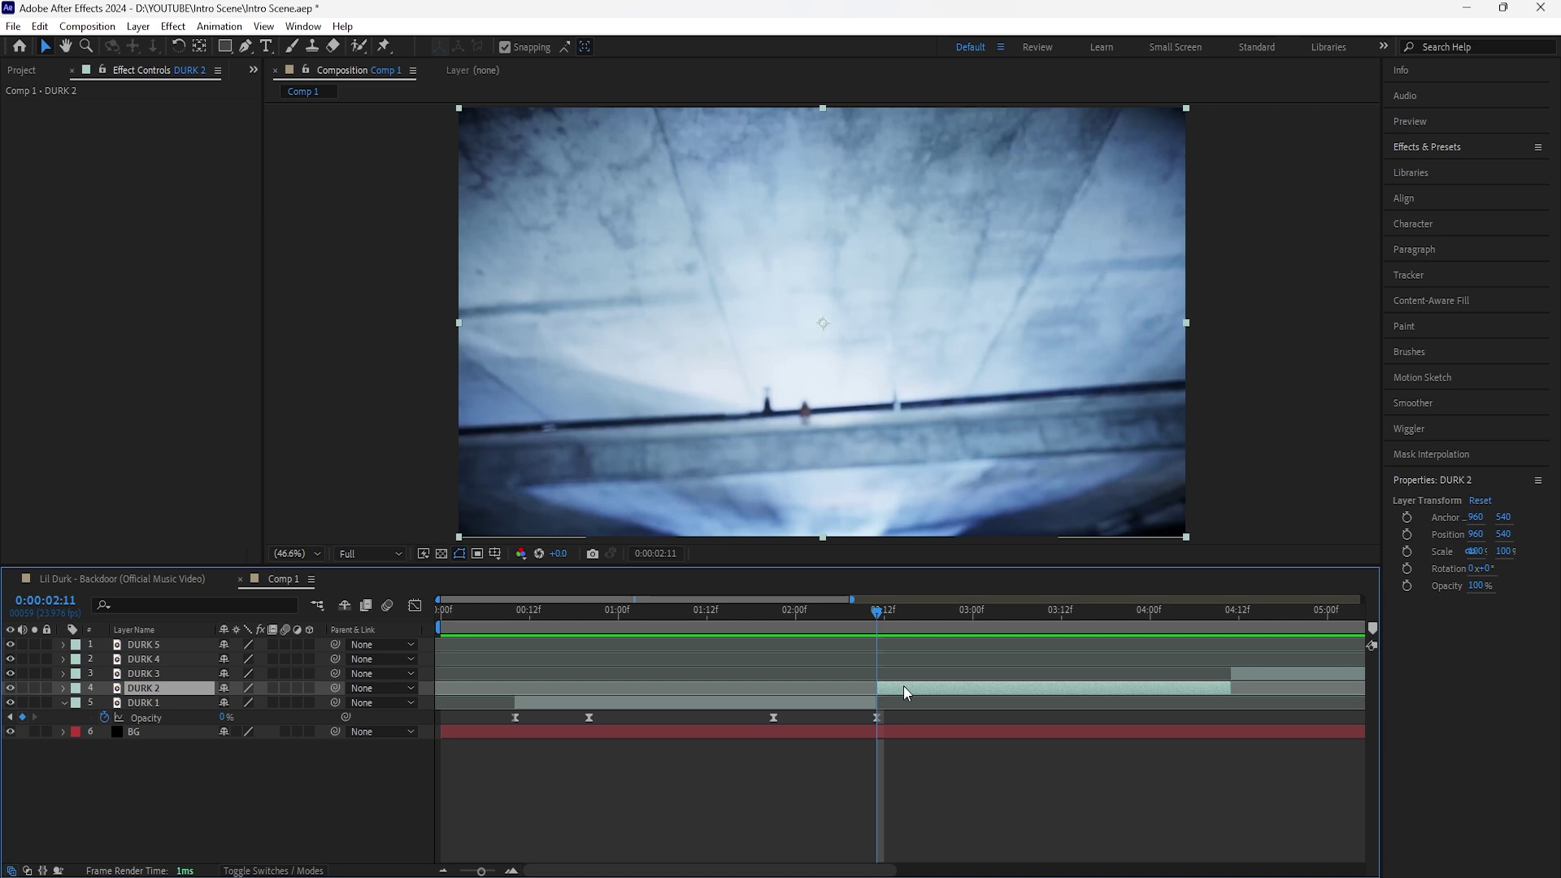
{"action": "key", "text": "t"}
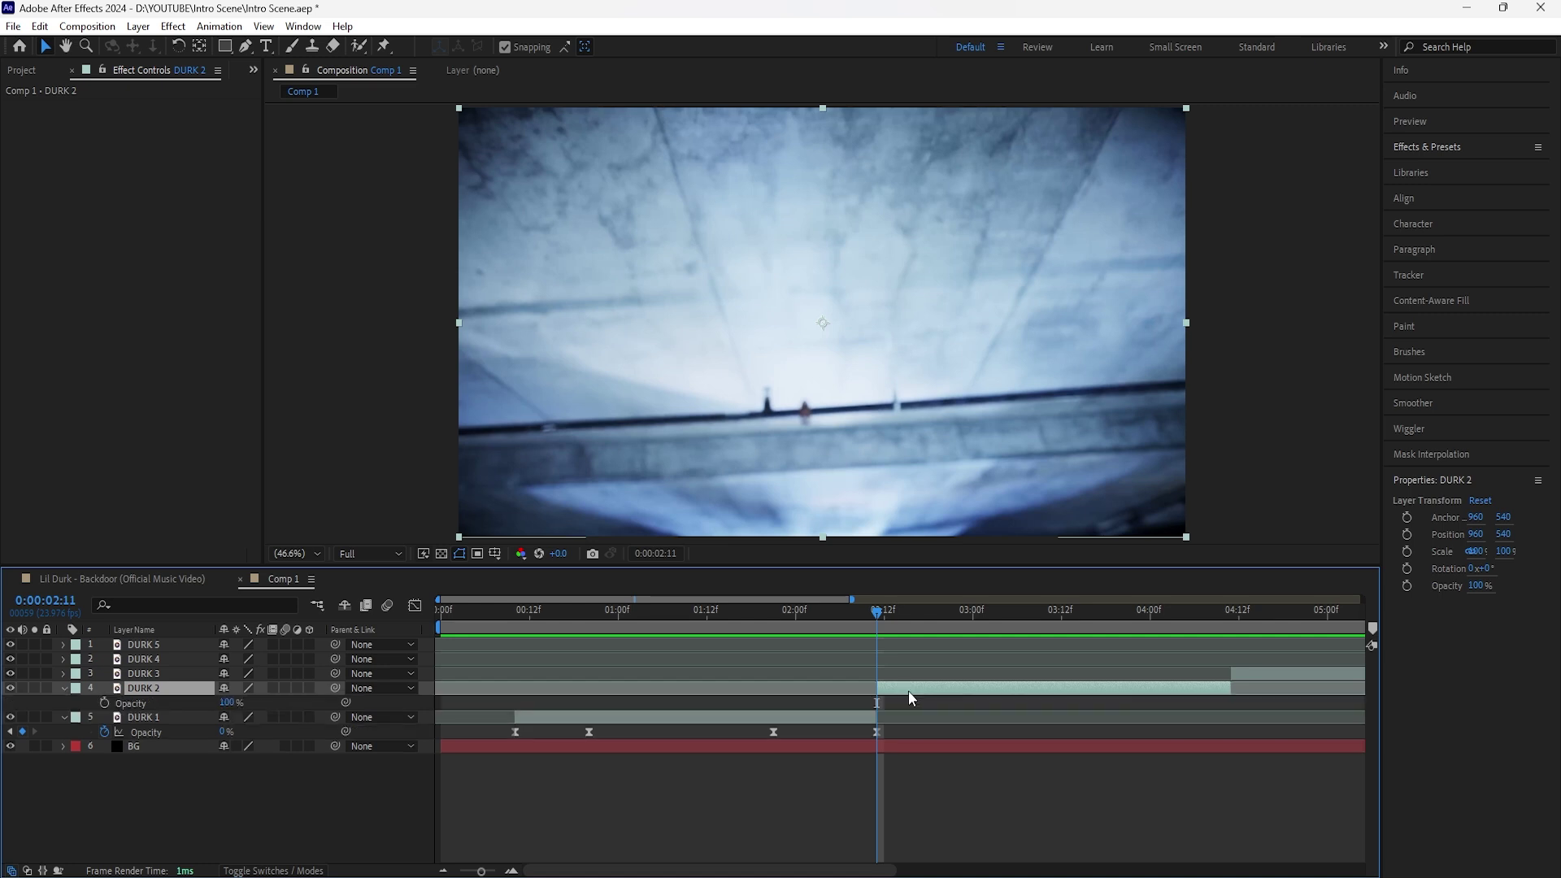
{"action": "left_click", "coordinate": [228, 704]}
{"action": "type", "text": "0"}
{"action": "key", "text": "Return"}
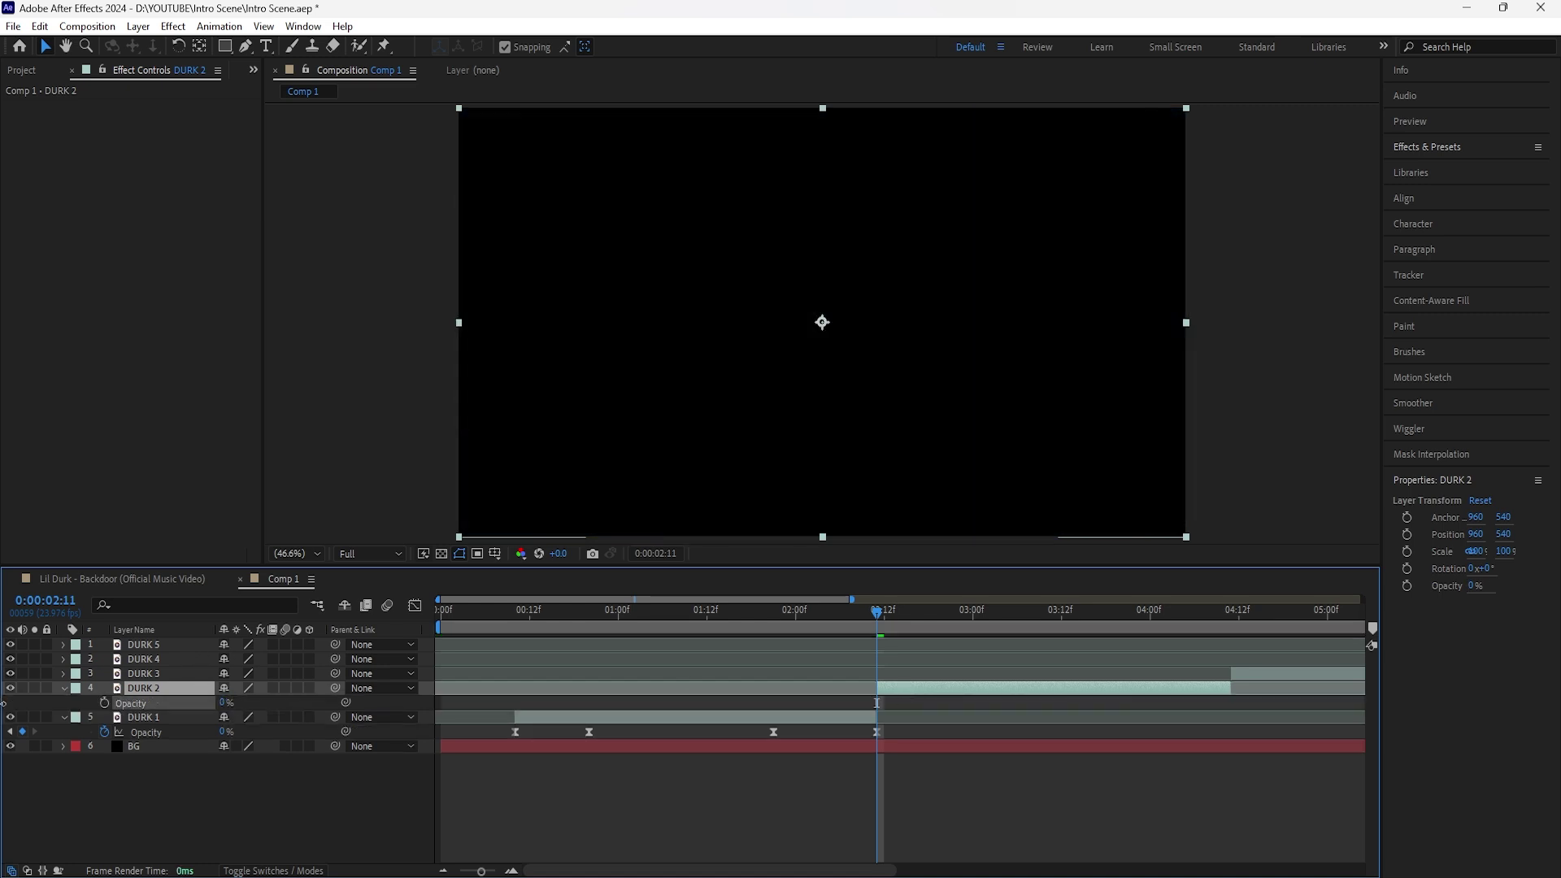
{"action": "left_click", "coordinate": [104, 703]}
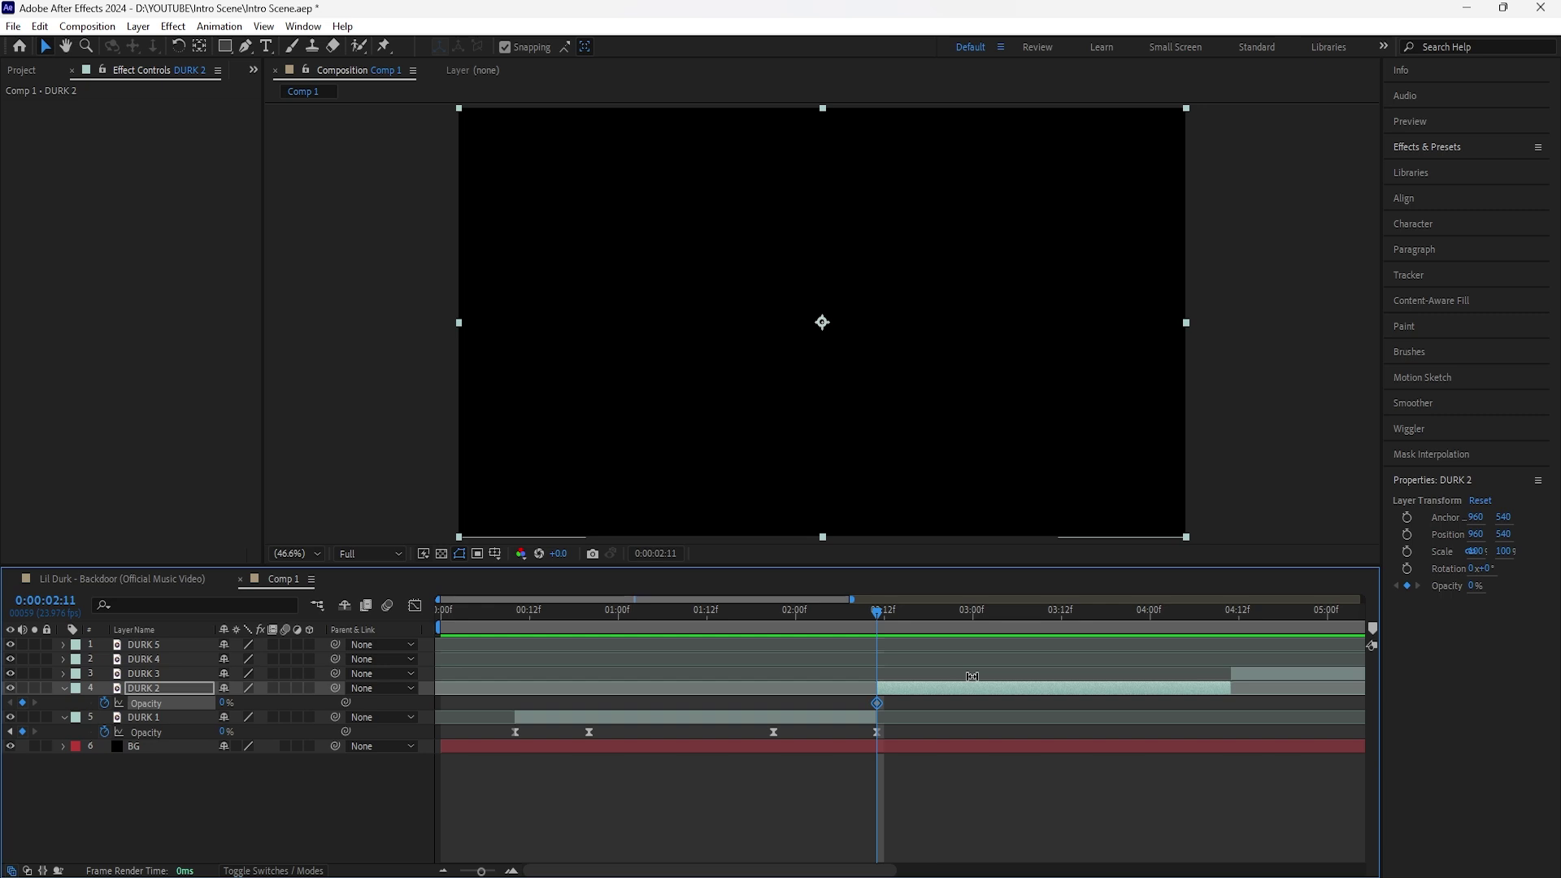
Add DURK 2 opacity keyframes of 50% at 0:00:02:16 and 25% at 0:00:02:23.
{"action": "left_click", "coordinate": [913, 609]}
{"action": "left_click", "coordinate": [229, 702]}
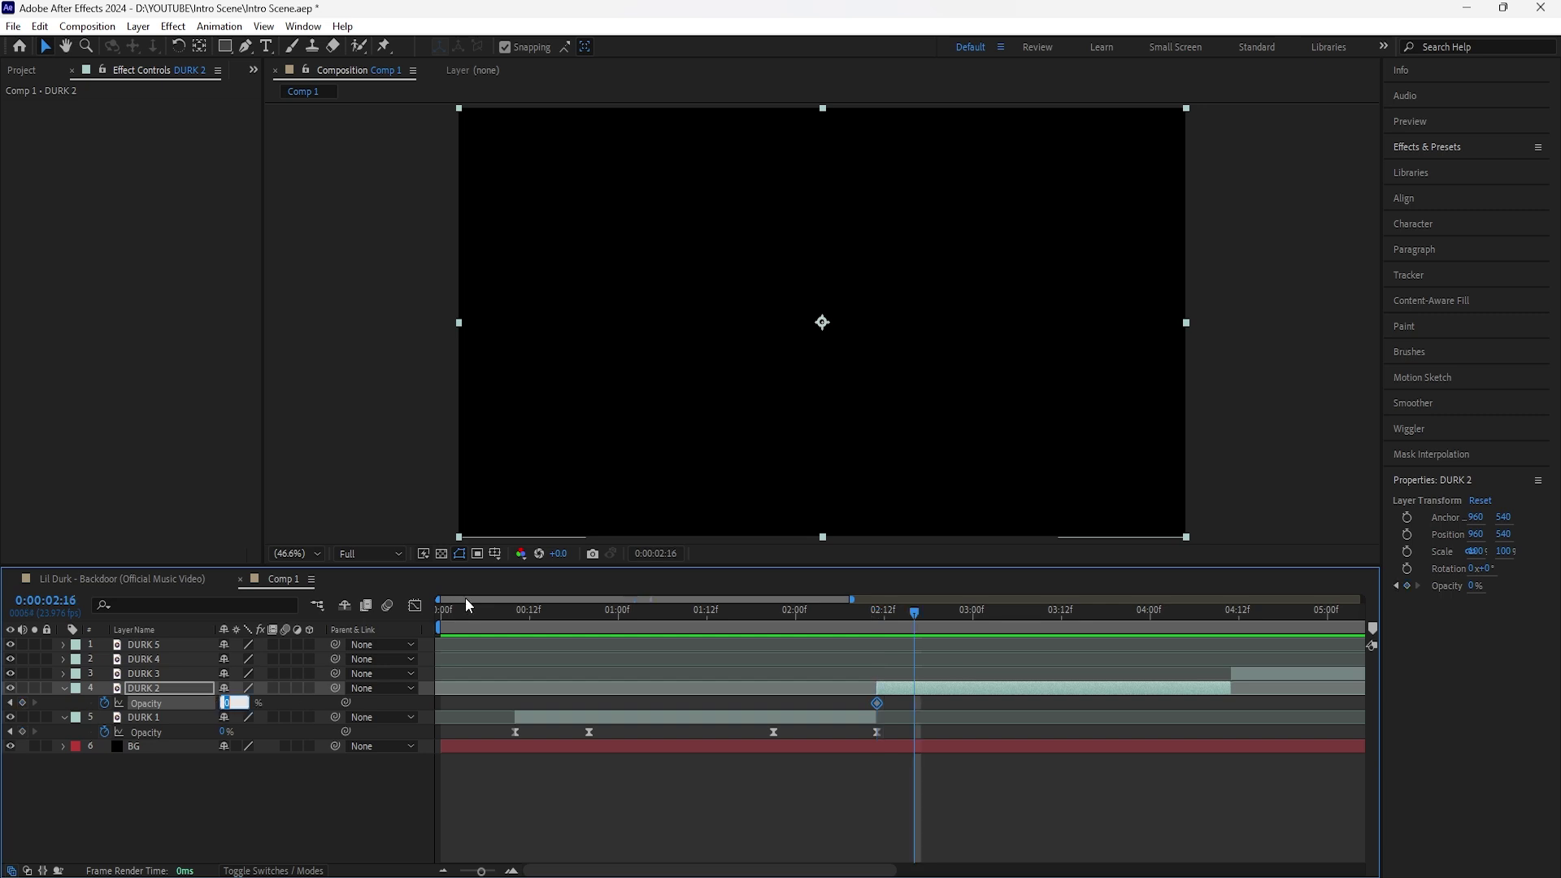
{"action": "type", "text": "50"}
{"action": "key", "text": "Return"}
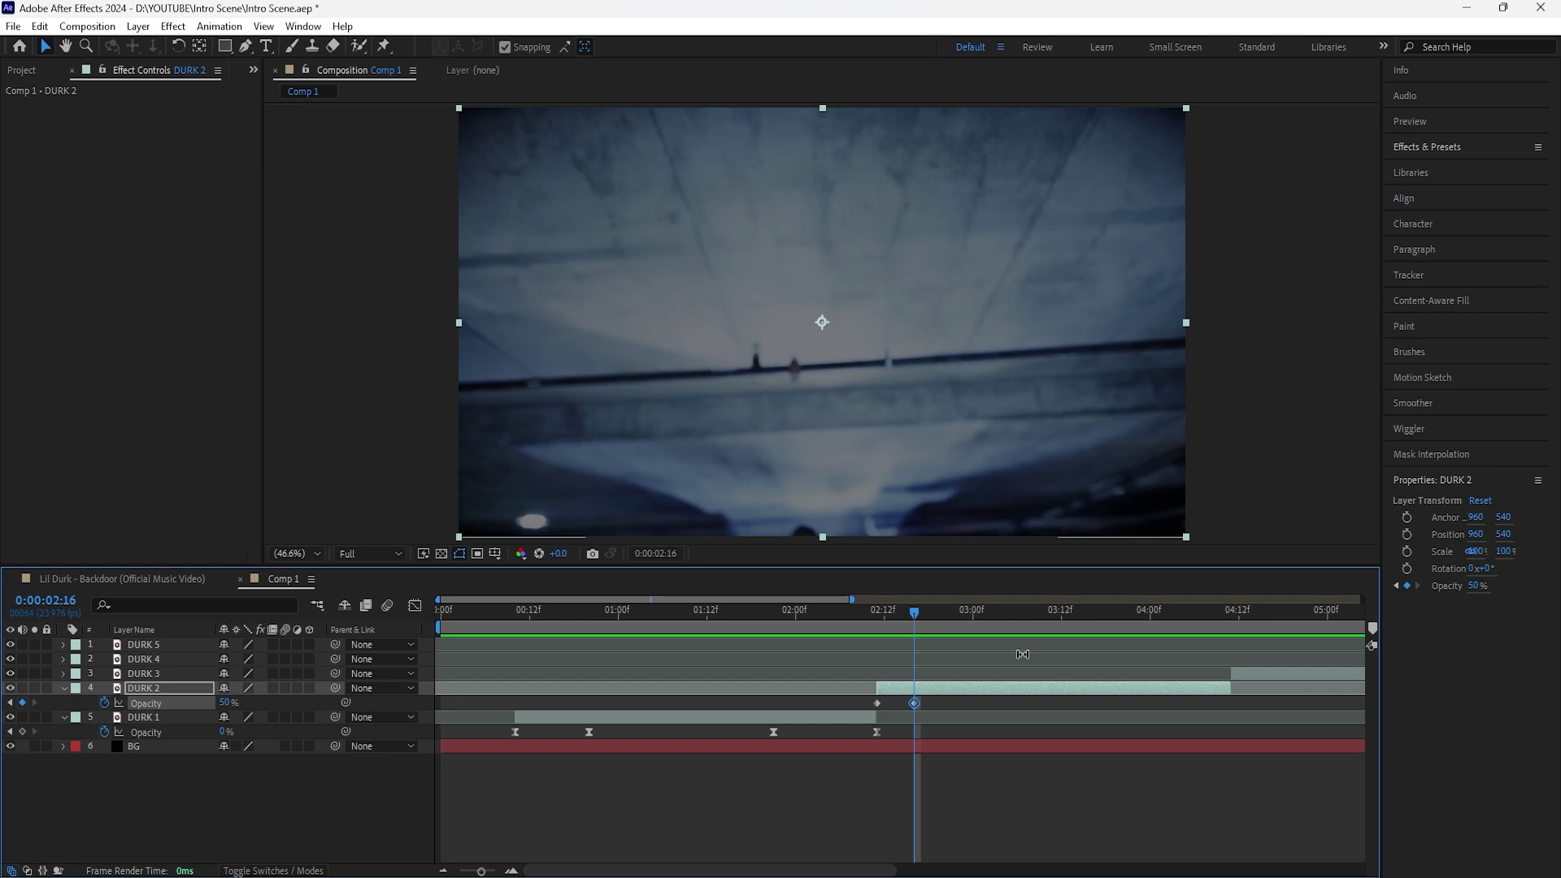
{"action": "left_click", "coordinate": [965, 610]}
{"action": "left_click", "coordinate": [229, 702]}
{"action": "type", "text": "25"}
{"action": "key", "text": "Return"}
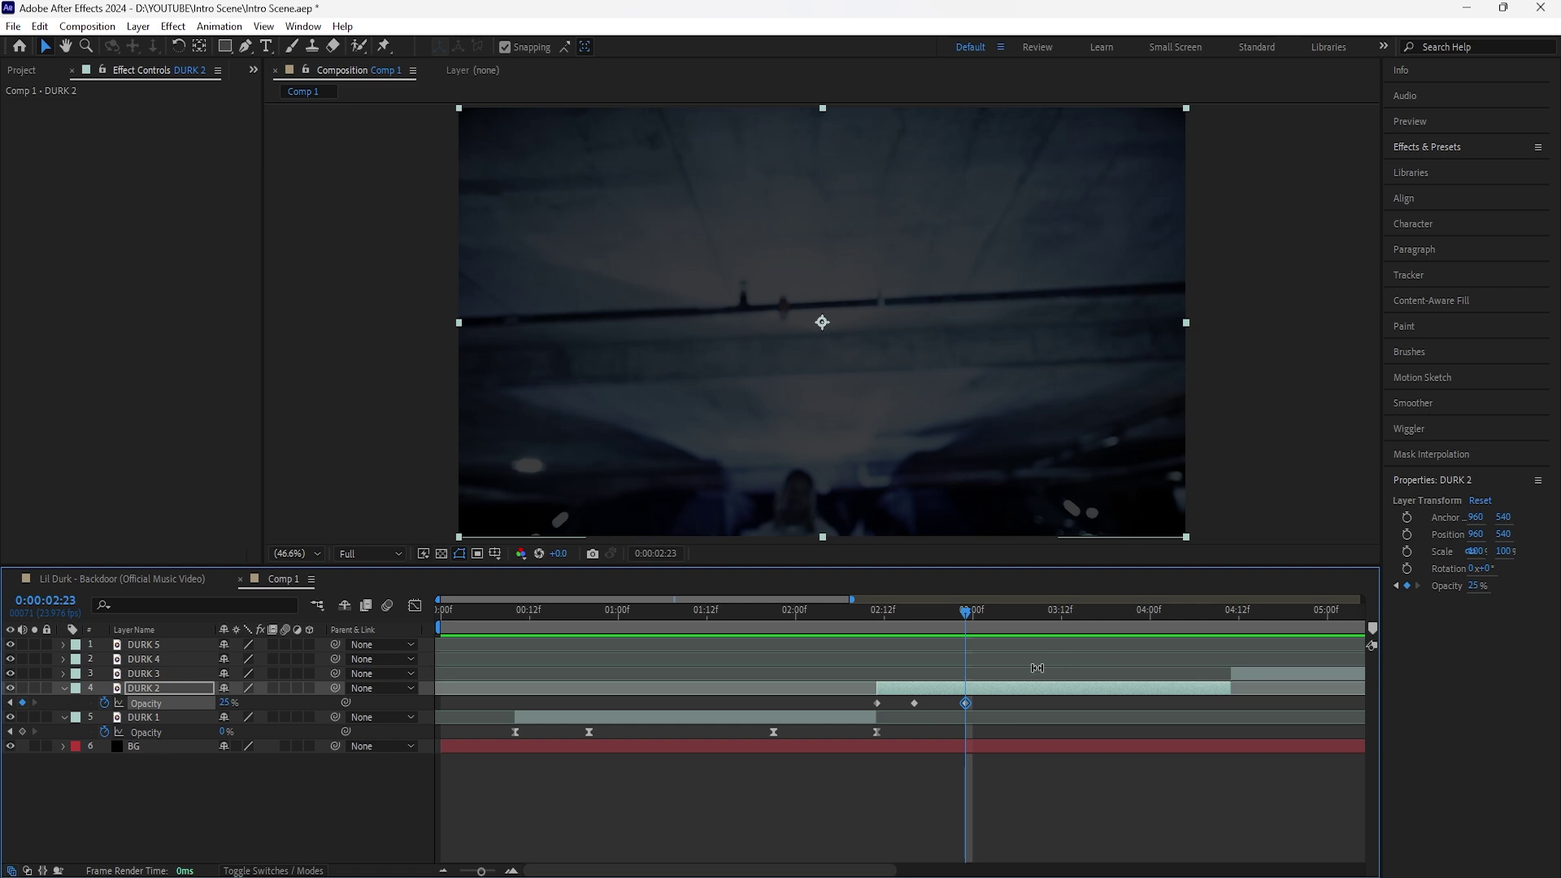
Add further alternating opacity keyframes along DURK 2, ending with 0% at 0:00:04:11, and scrub through the flicker.
{"action": "left_click", "coordinate": [248, 705]}
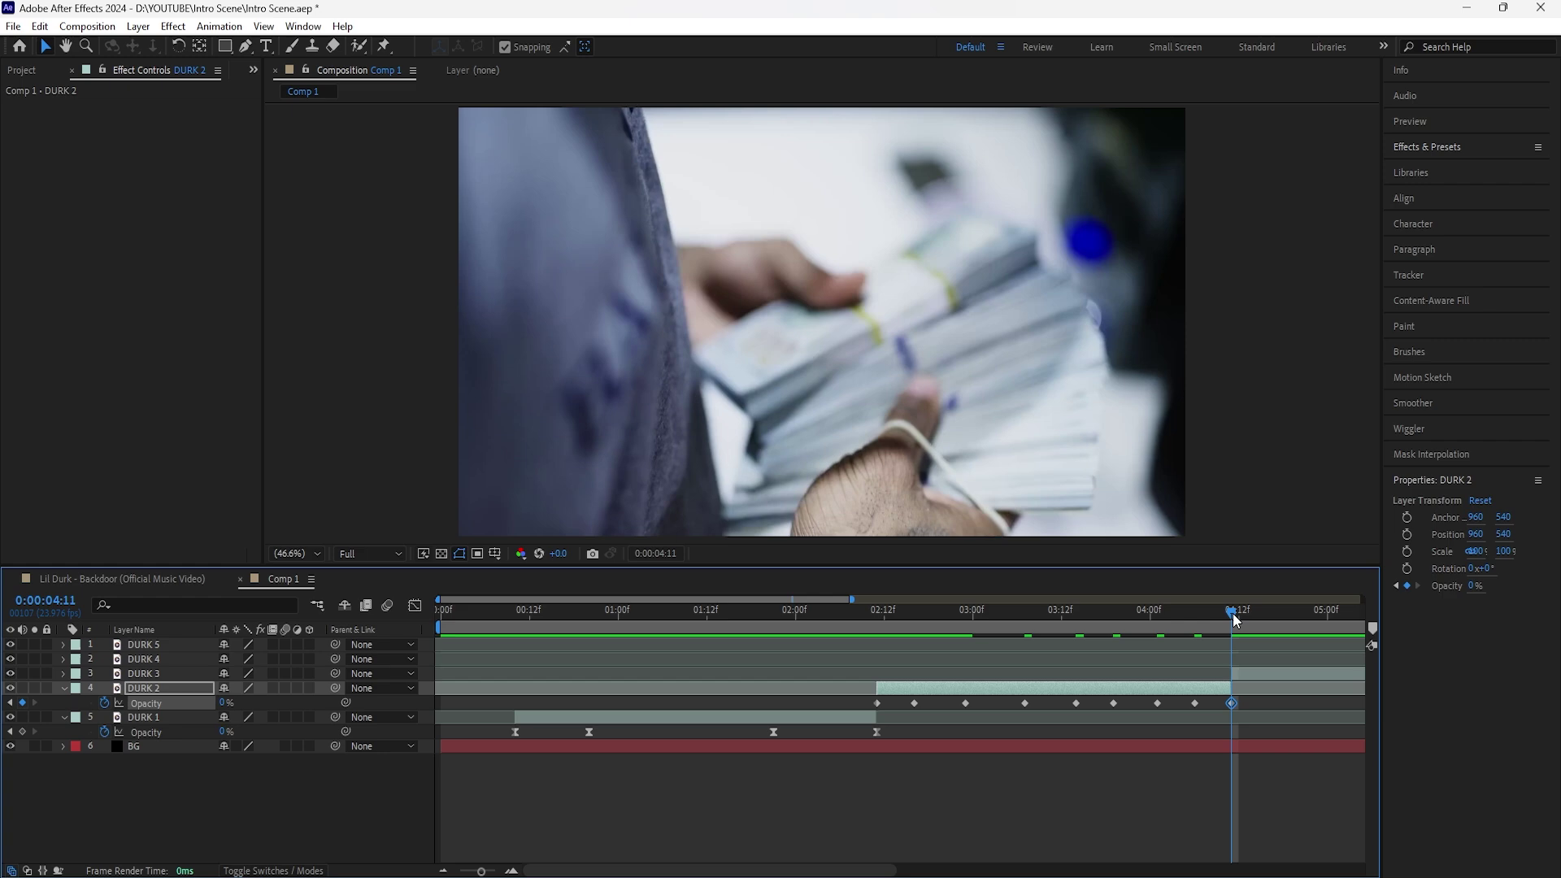
{"action": "left_click_drag", "start_coordinate": [1233, 630], "coordinate": [1129, 655]}
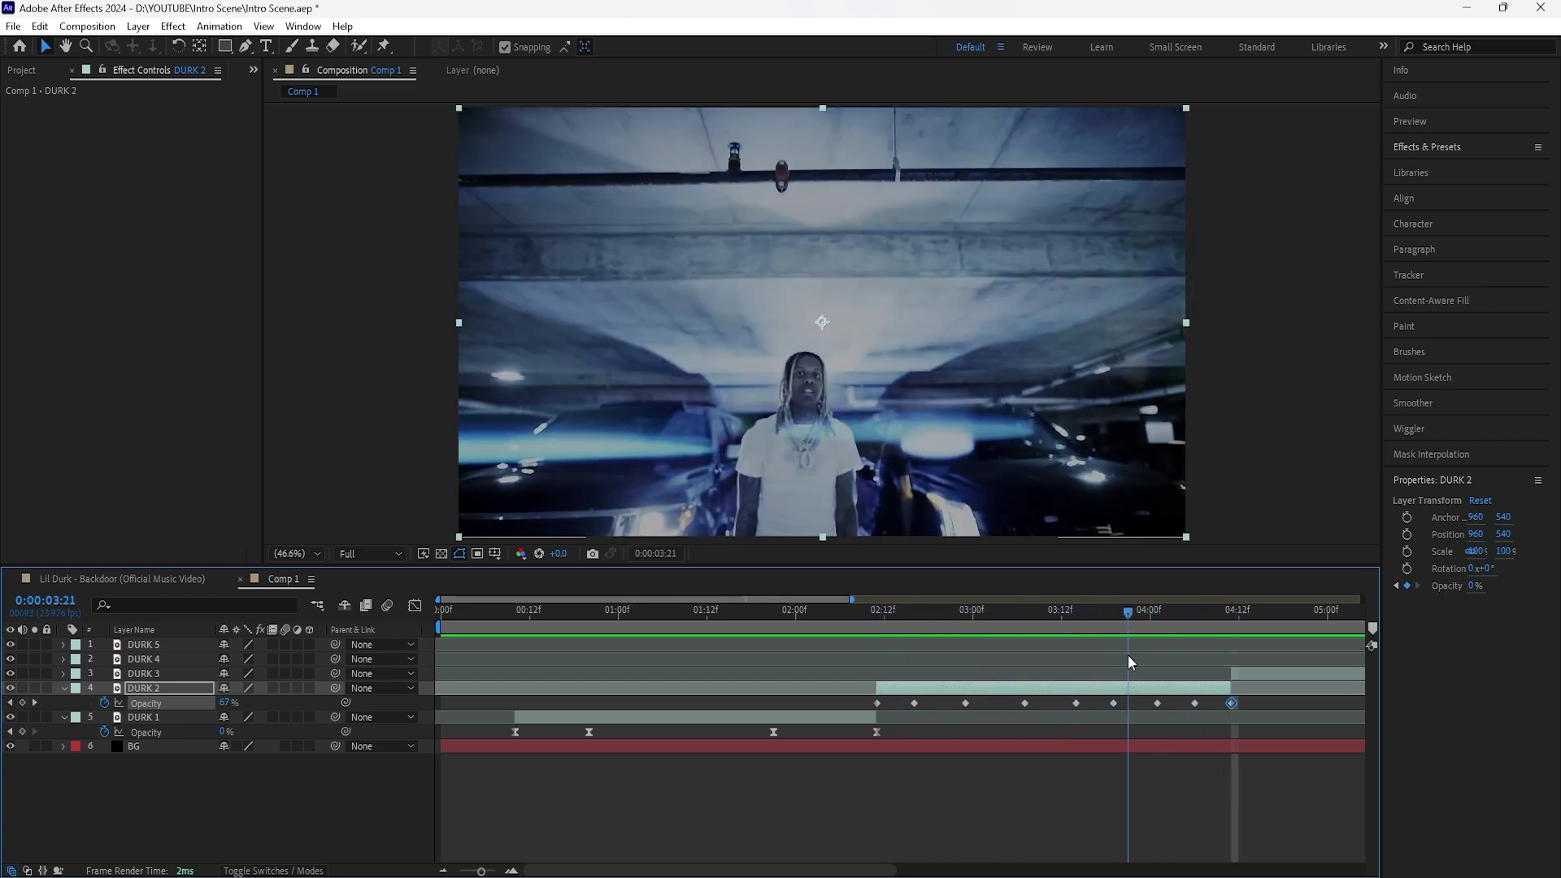
{"action": "left_click_drag", "start_coordinate": [1026, 628], "coordinate": [1070, 642]}
Apply Easy Ease to all of DURK 2's opacity keyframes.
{"action": "left_click_drag", "start_coordinate": [1254, 701], "coordinate": [850, 704]}
{"action": "right_click", "coordinate": [915, 704]}
{"action": "mouse_move", "coordinate": [988, 692]}
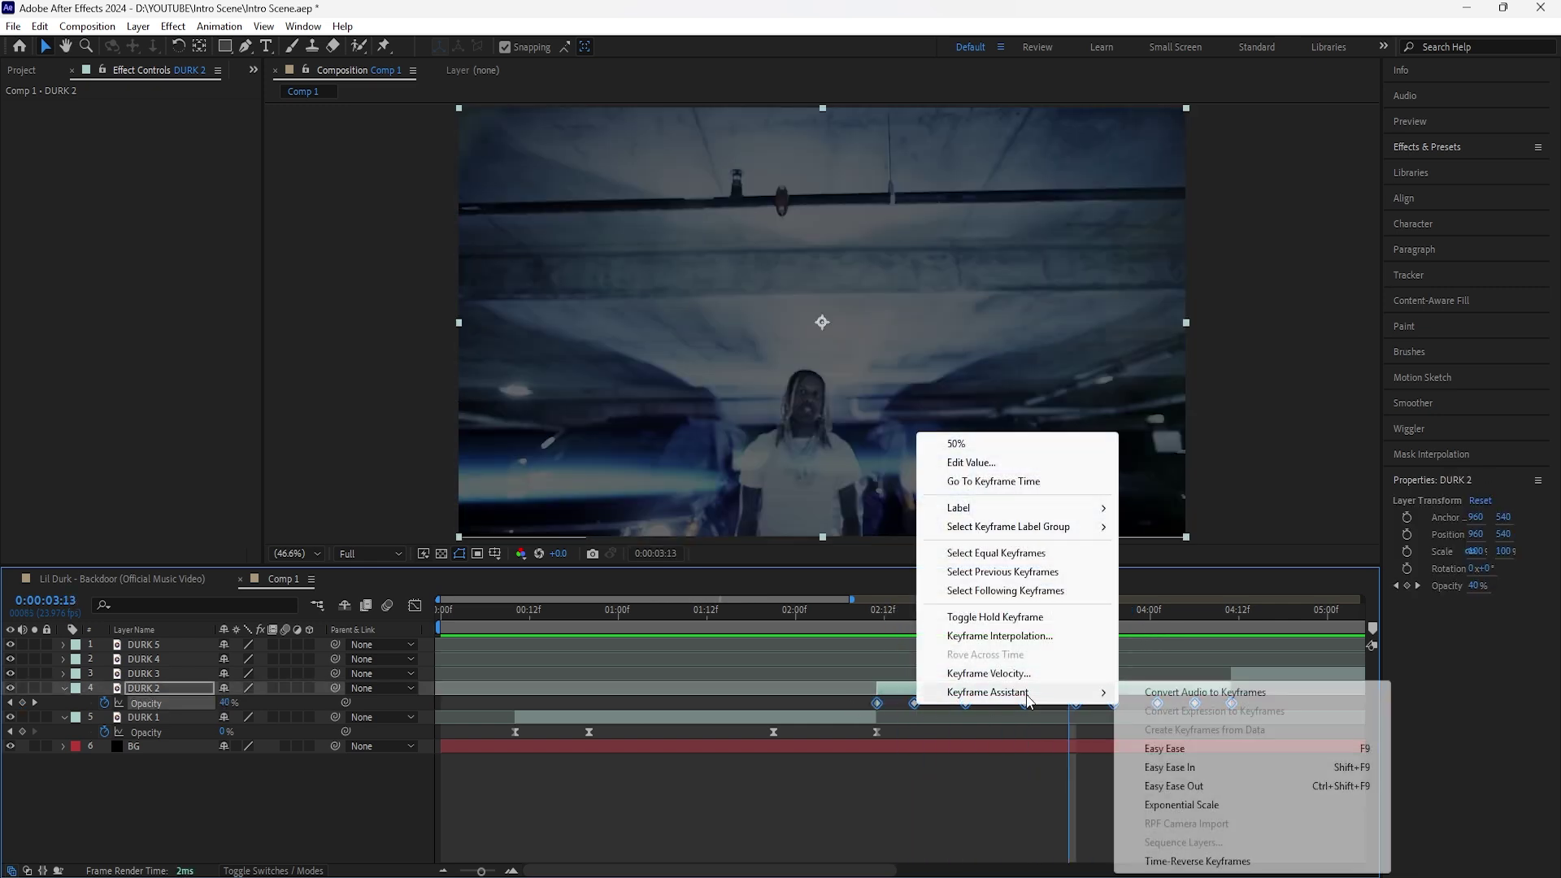
{"action": "left_click", "coordinate": [1226, 756]}
Examine the cut between the DURK 2 and DURK 3 clips at 0:00:04:11.
{"action": "left_click_drag", "start_coordinate": [481, 871], "coordinate": [460, 871]}
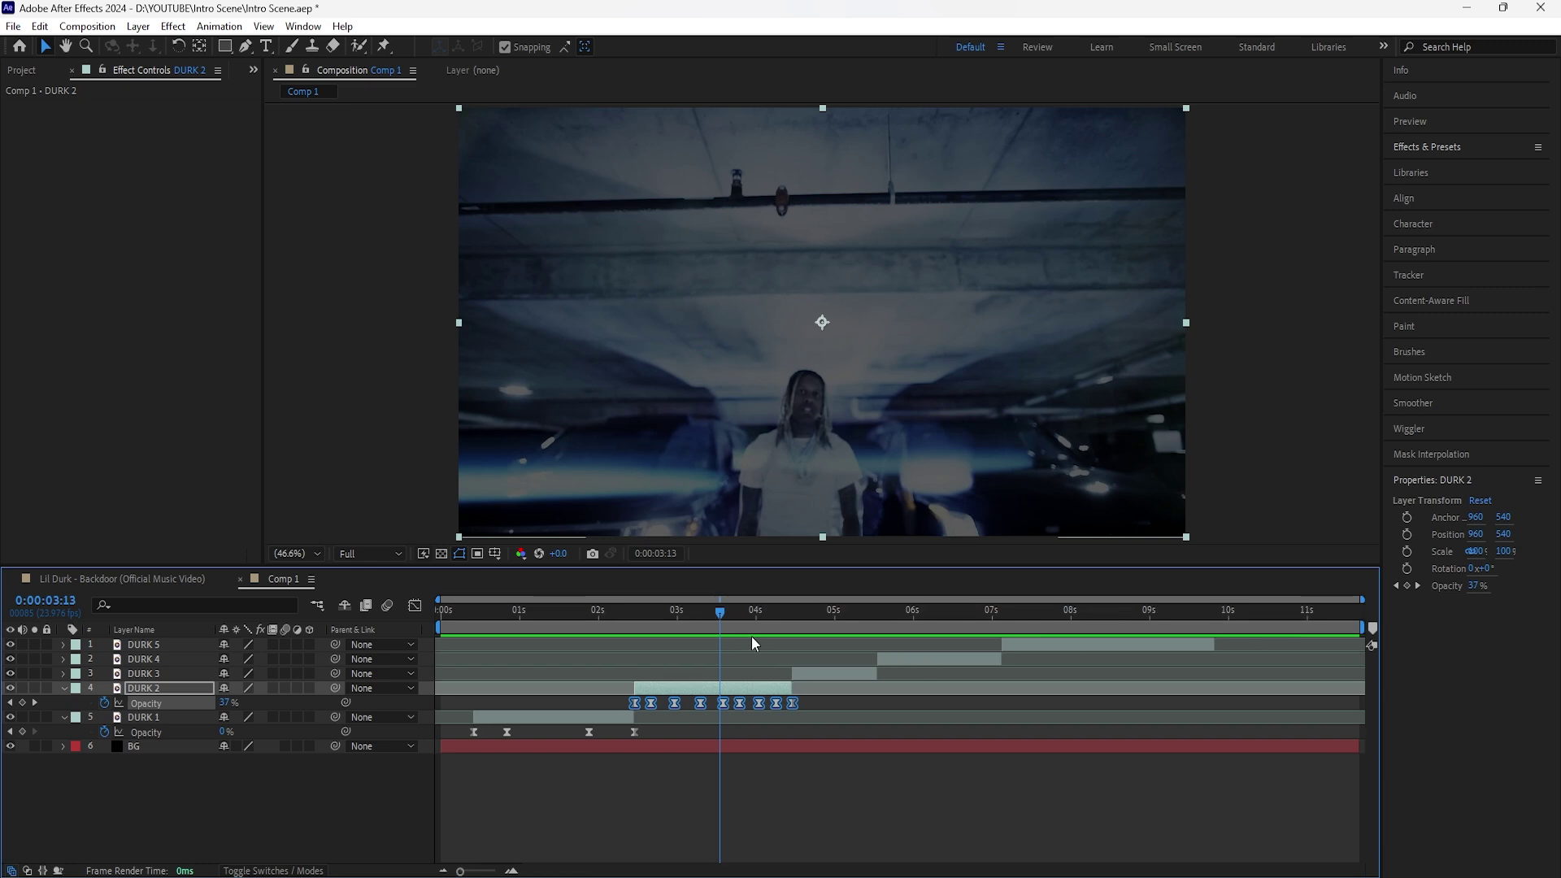
{"action": "left_click", "coordinate": [783, 618]}
{"action": "left_click_drag", "start_coordinate": [783, 618], "coordinate": [792, 618]}
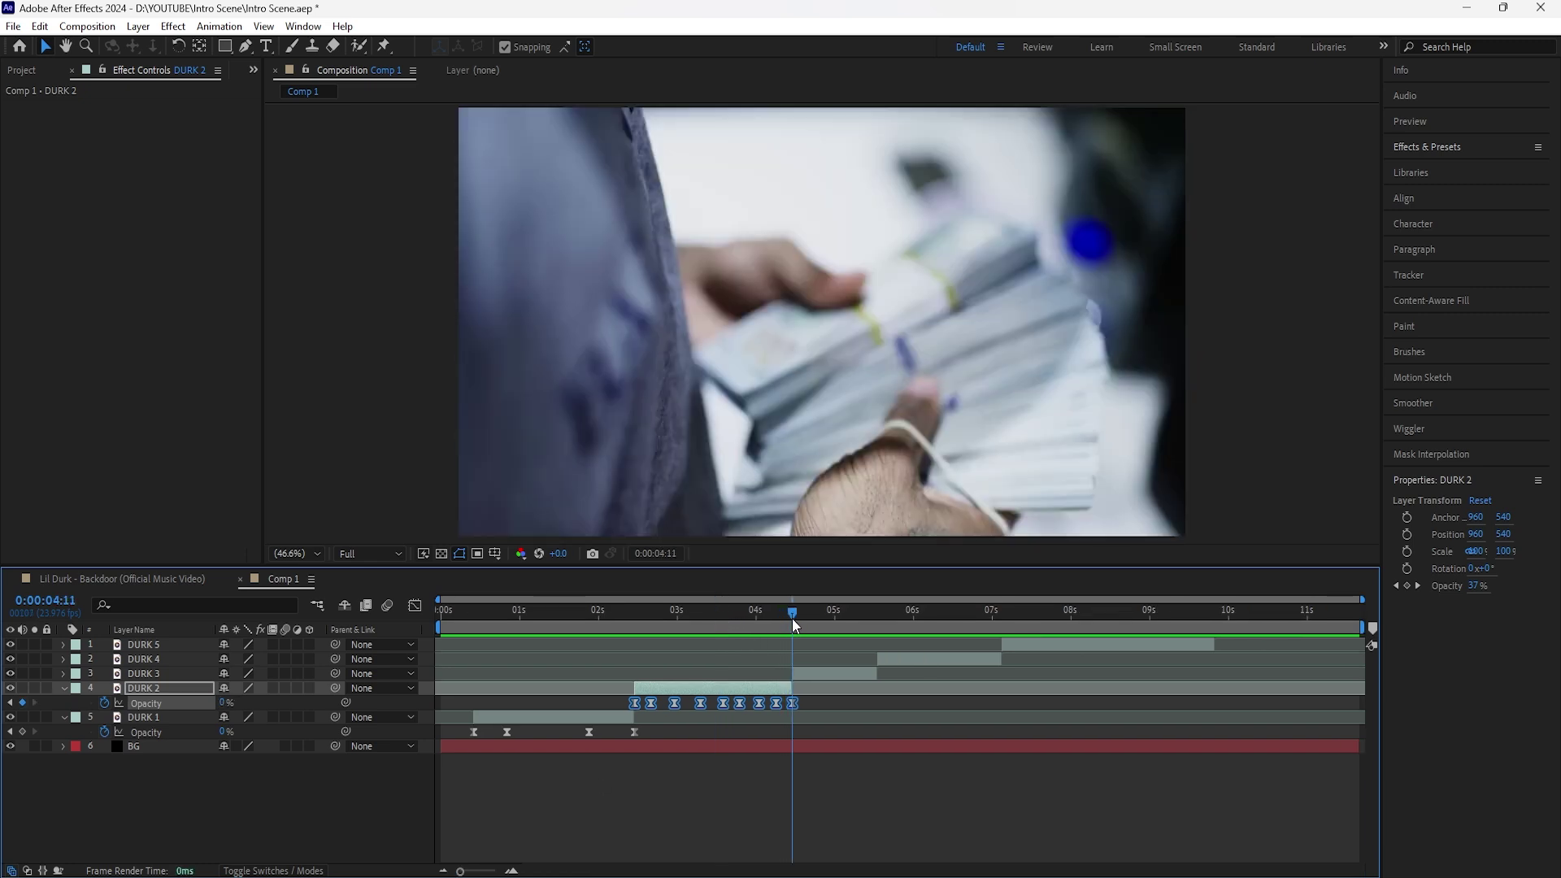
{"action": "left_click", "coordinate": [155, 690]}
{"action": "left_click", "coordinate": [164, 676]}
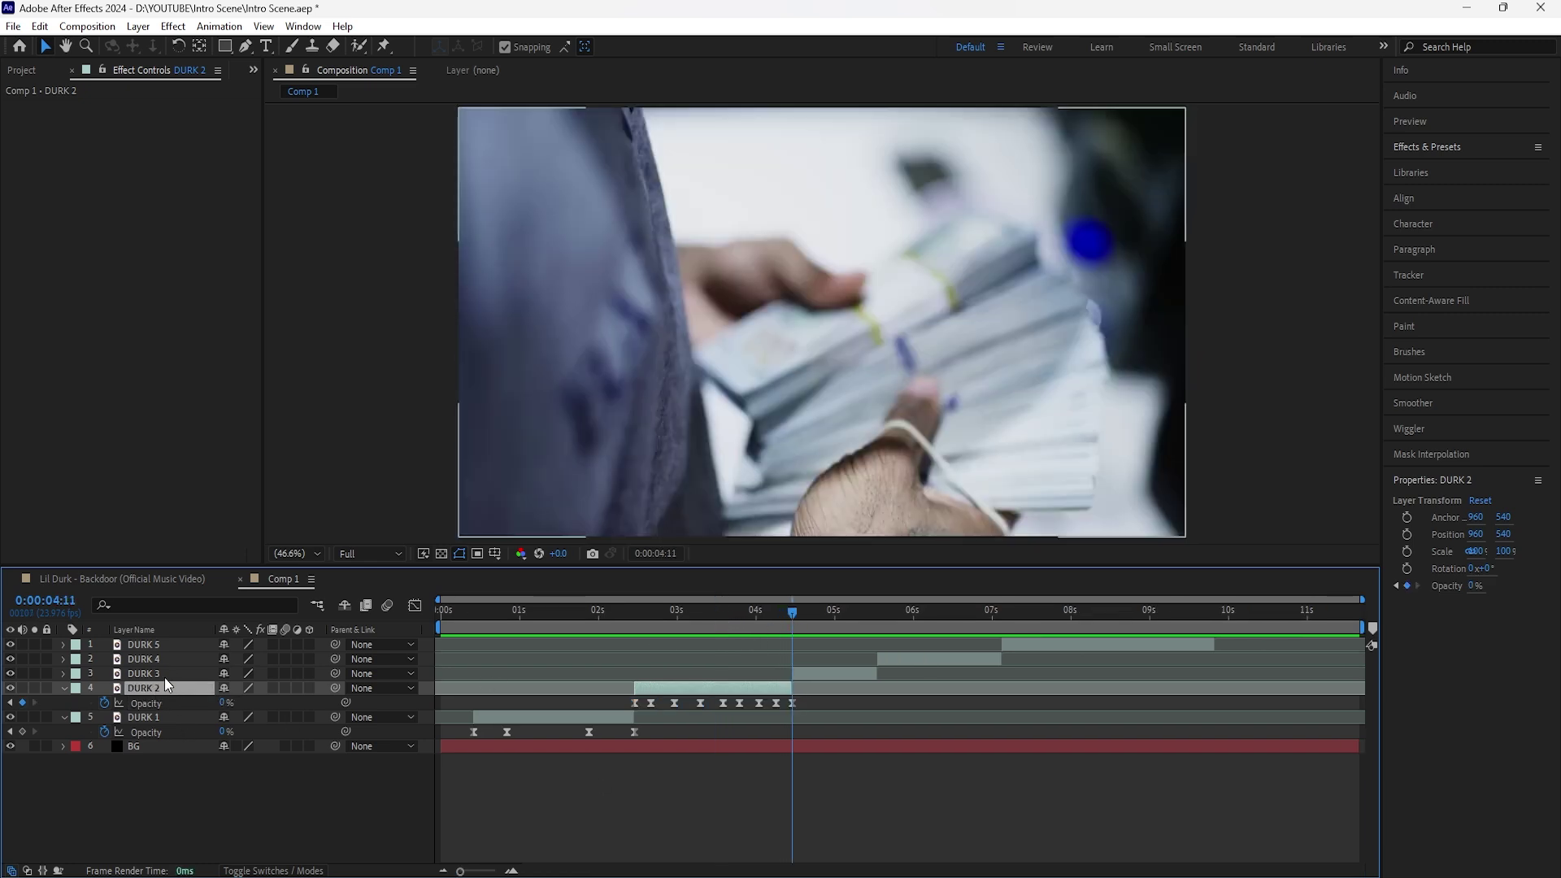
{"action": "left_click", "coordinate": [784, 686]}
{"action": "left_click", "coordinate": [806, 671]}
{"action": "left_click", "coordinate": [776, 690]}
Shift DURK 3, DURK 4 and DURK 5 together so that DURK 3 starts at 0:00:05:03.
{"action": "left_click", "coordinate": [817, 676]}
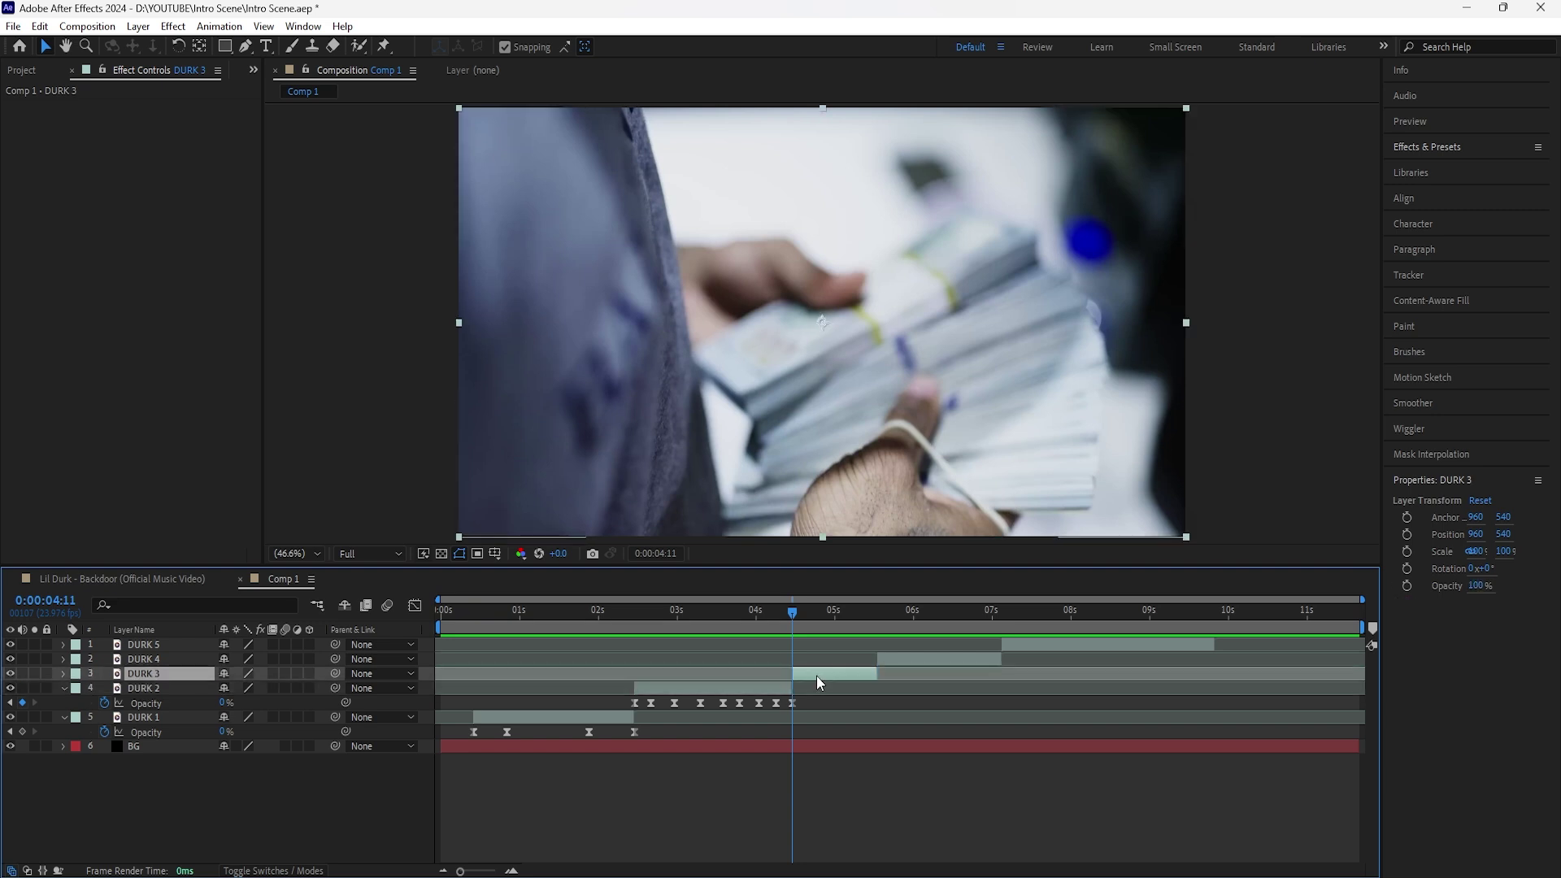
{"action": "left_click_drag", "start_coordinate": [844, 640], "coordinate": [875, 670]}
{"action": "left_click", "coordinate": [902, 672]}
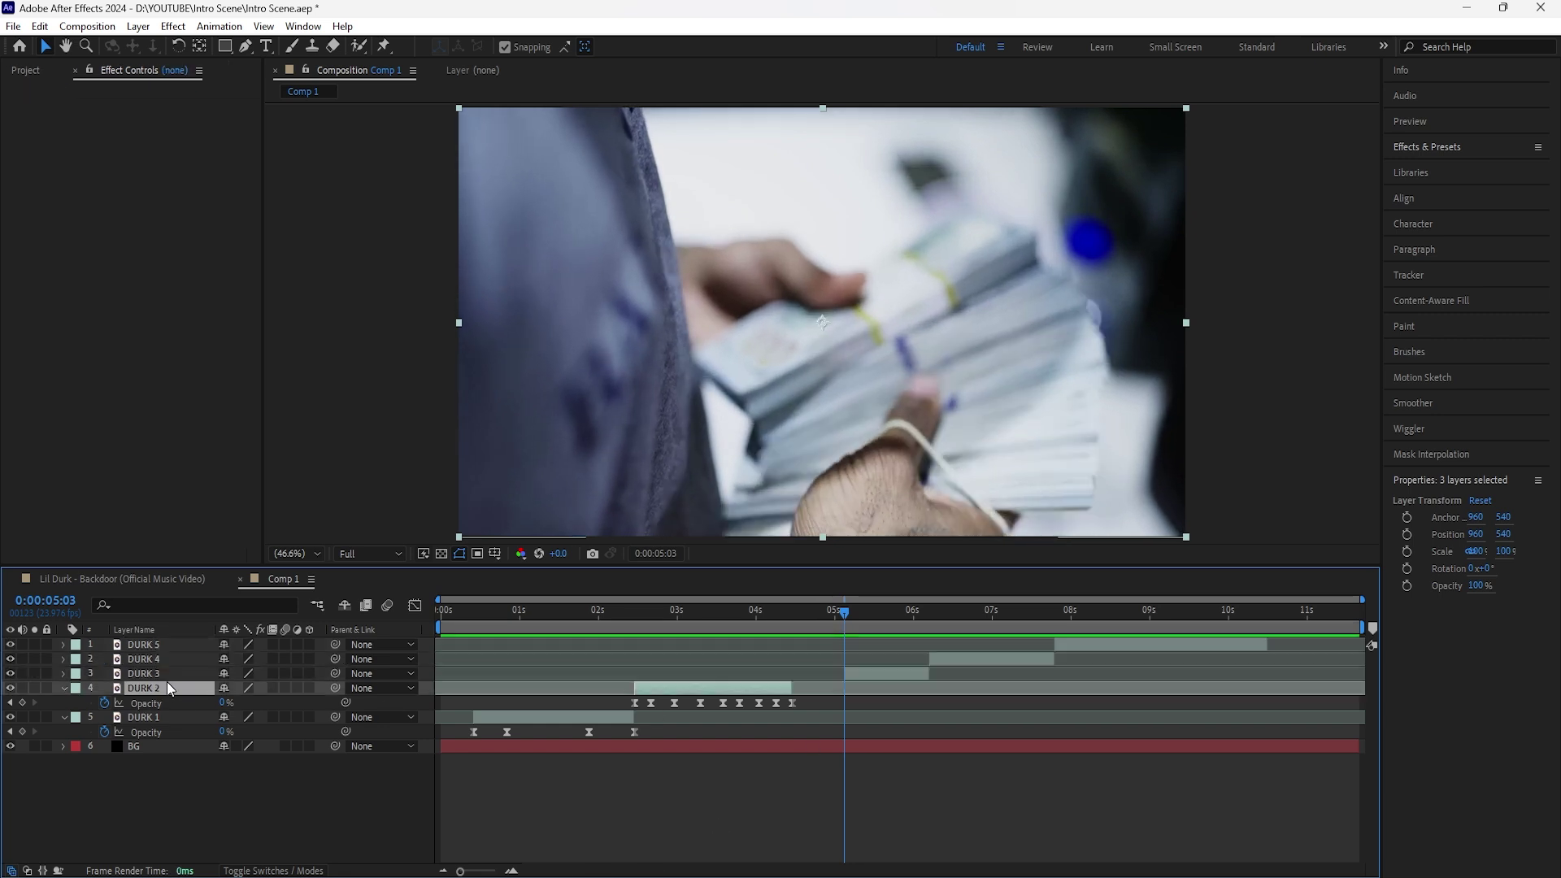
{"action": "left_click", "coordinate": [559, 717]}
{"action": "left_click", "coordinate": [868, 673]}
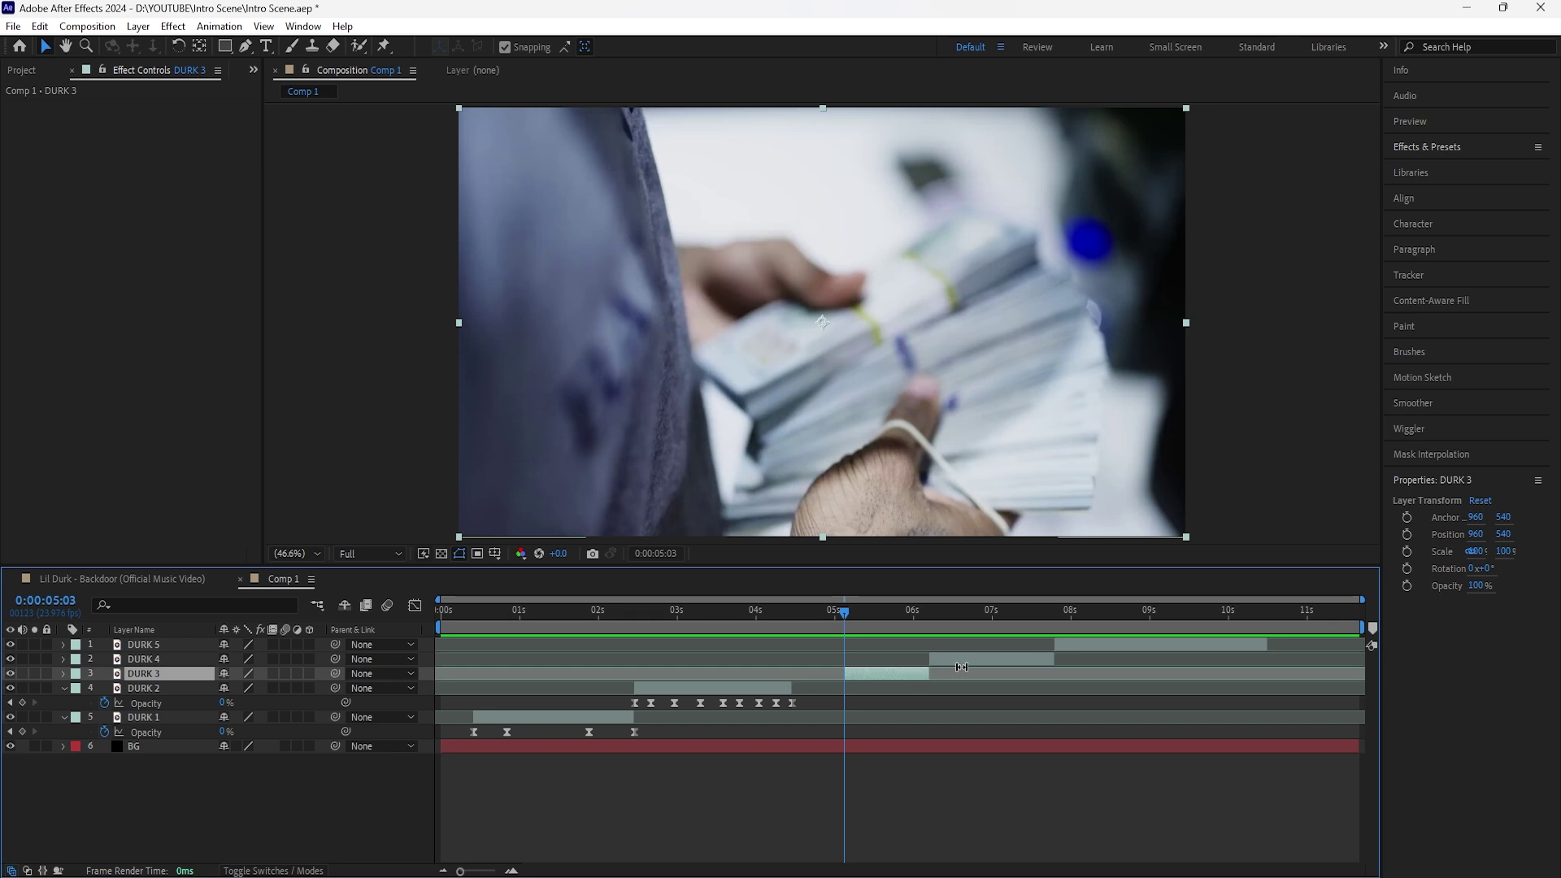
{"action": "left_click", "coordinate": [618, 711]}
{"action": "left_click", "coordinate": [900, 676]}
{"action": "left_click", "coordinate": [754, 687]}
{"action": "left_click", "coordinate": [972, 656]}
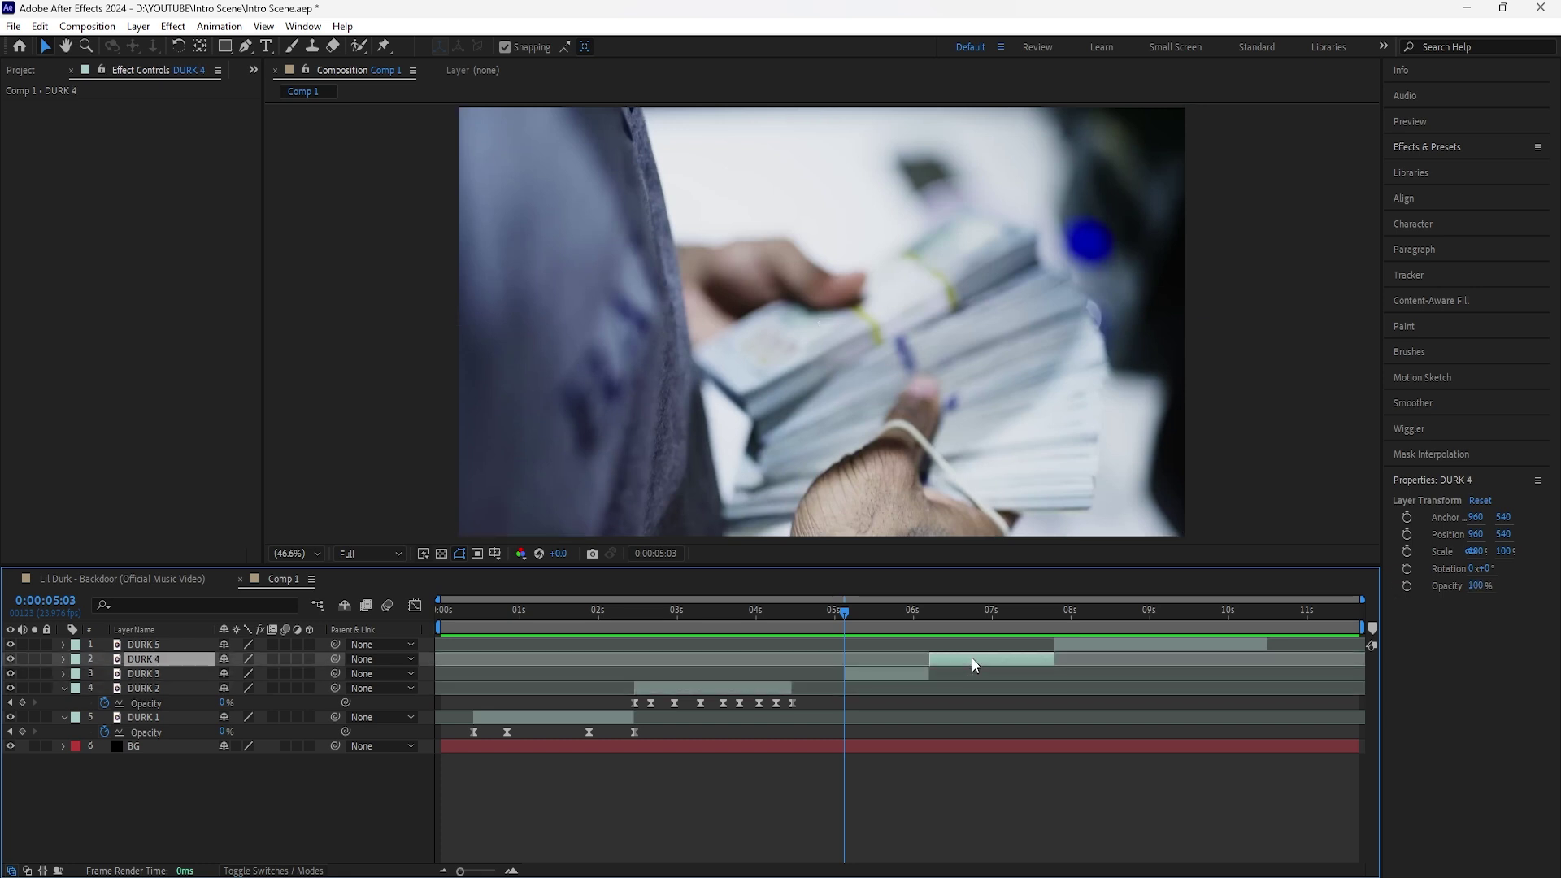
Add Easy Ease opacity keyframes to DURK 3 that fade it in from 0% at 0:00:05:03 and fade it out at the clip's end.
{"action": "left_click", "coordinate": [876, 672]}
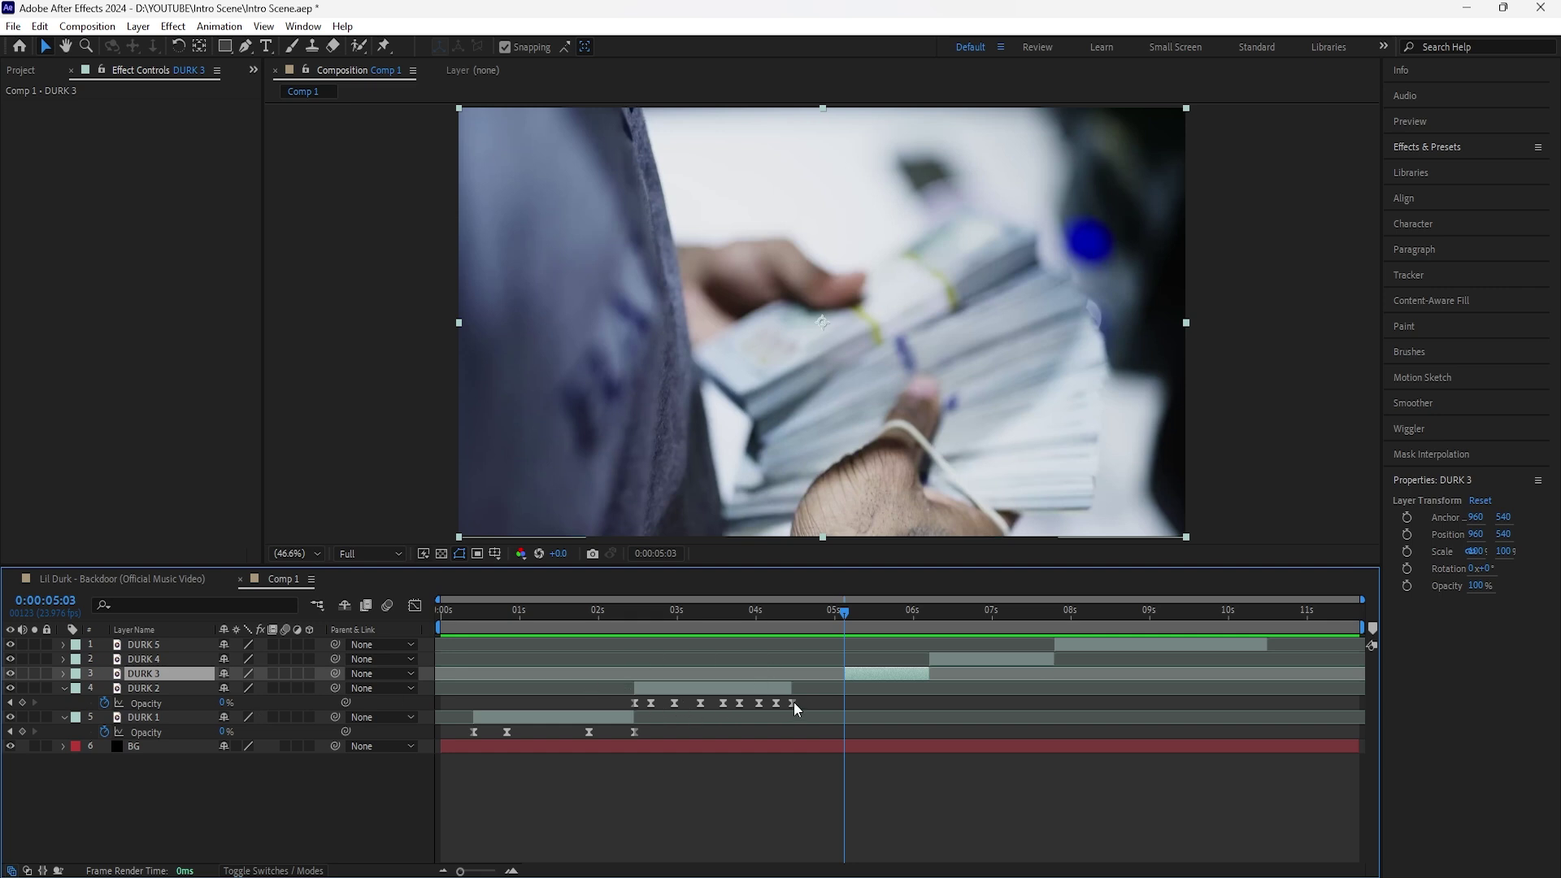
{"action": "mouse_move", "coordinate": [793, 704]}
{"action": "key", "text": "ctrl+v"}
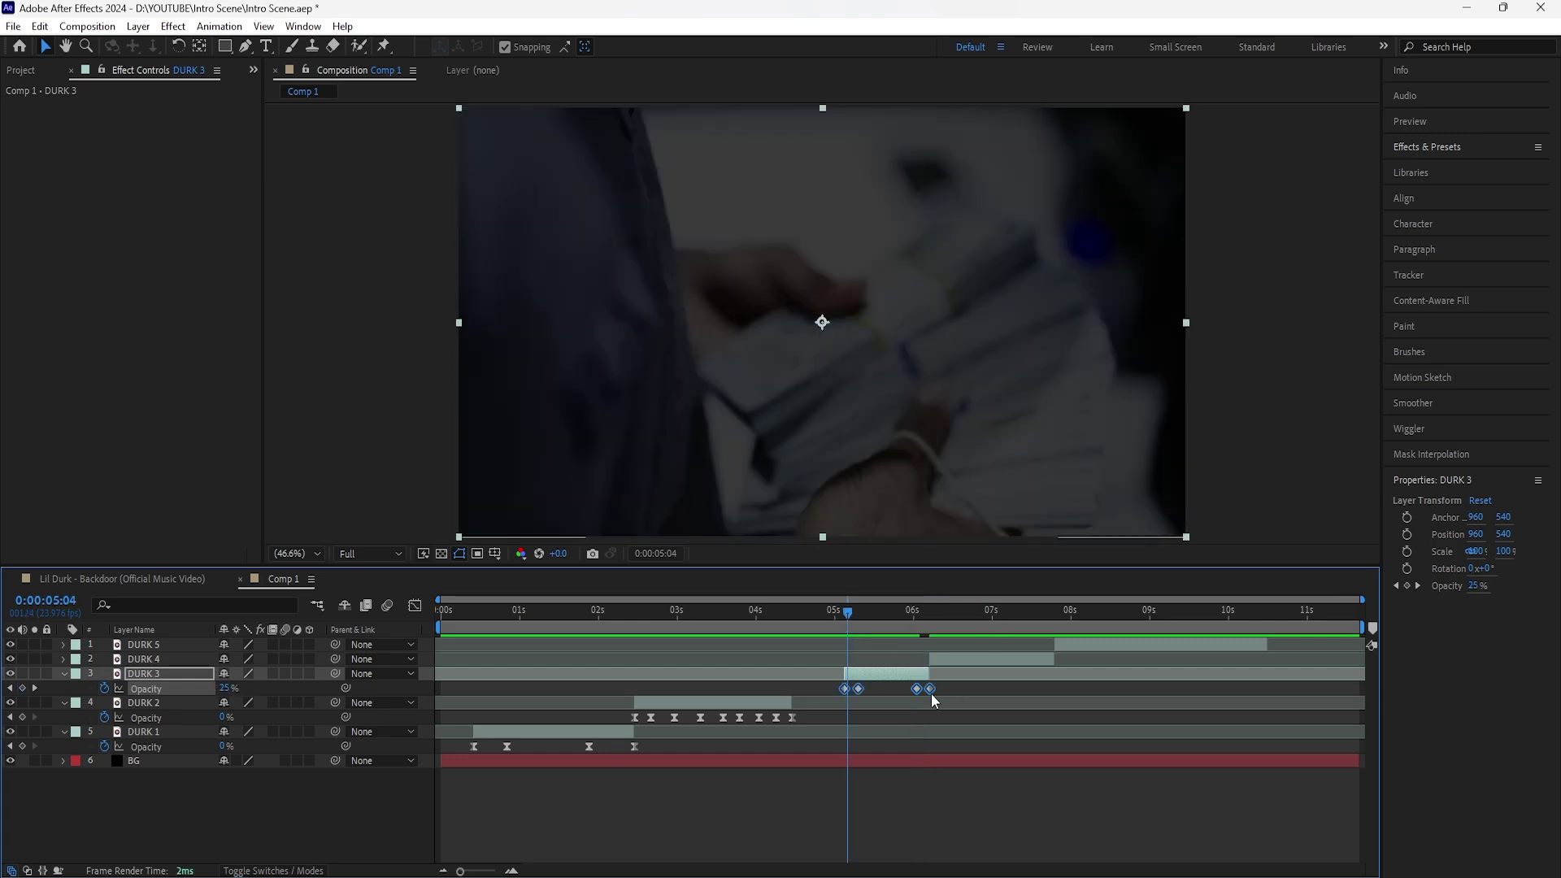
{"action": "key", "text": "equal"}
{"action": "key", "text": "equal"}
{"action": "key", "text": "ctrl+Down"}
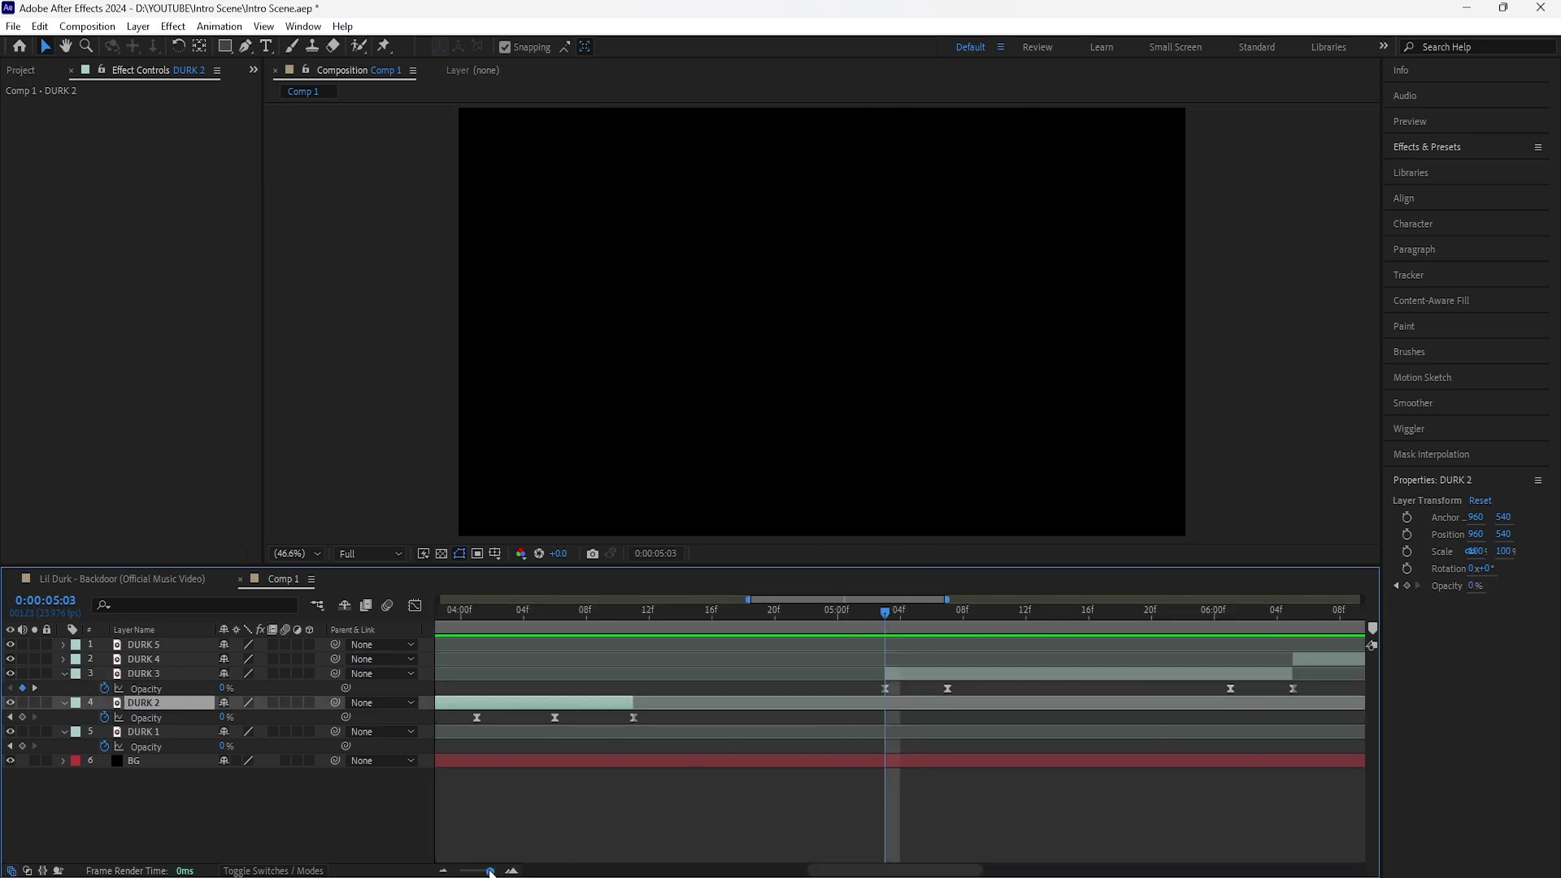
Shift DURK 4 and DURK 5 together so that DURK 4 starts at 0:00:06:13.
{"action": "left_click_drag", "start_coordinate": [489, 871], "coordinate": [460, 871]}
{"action": "left_click_drag", "start_coordinate": [840, 619], "coordinate": [956, 612]}
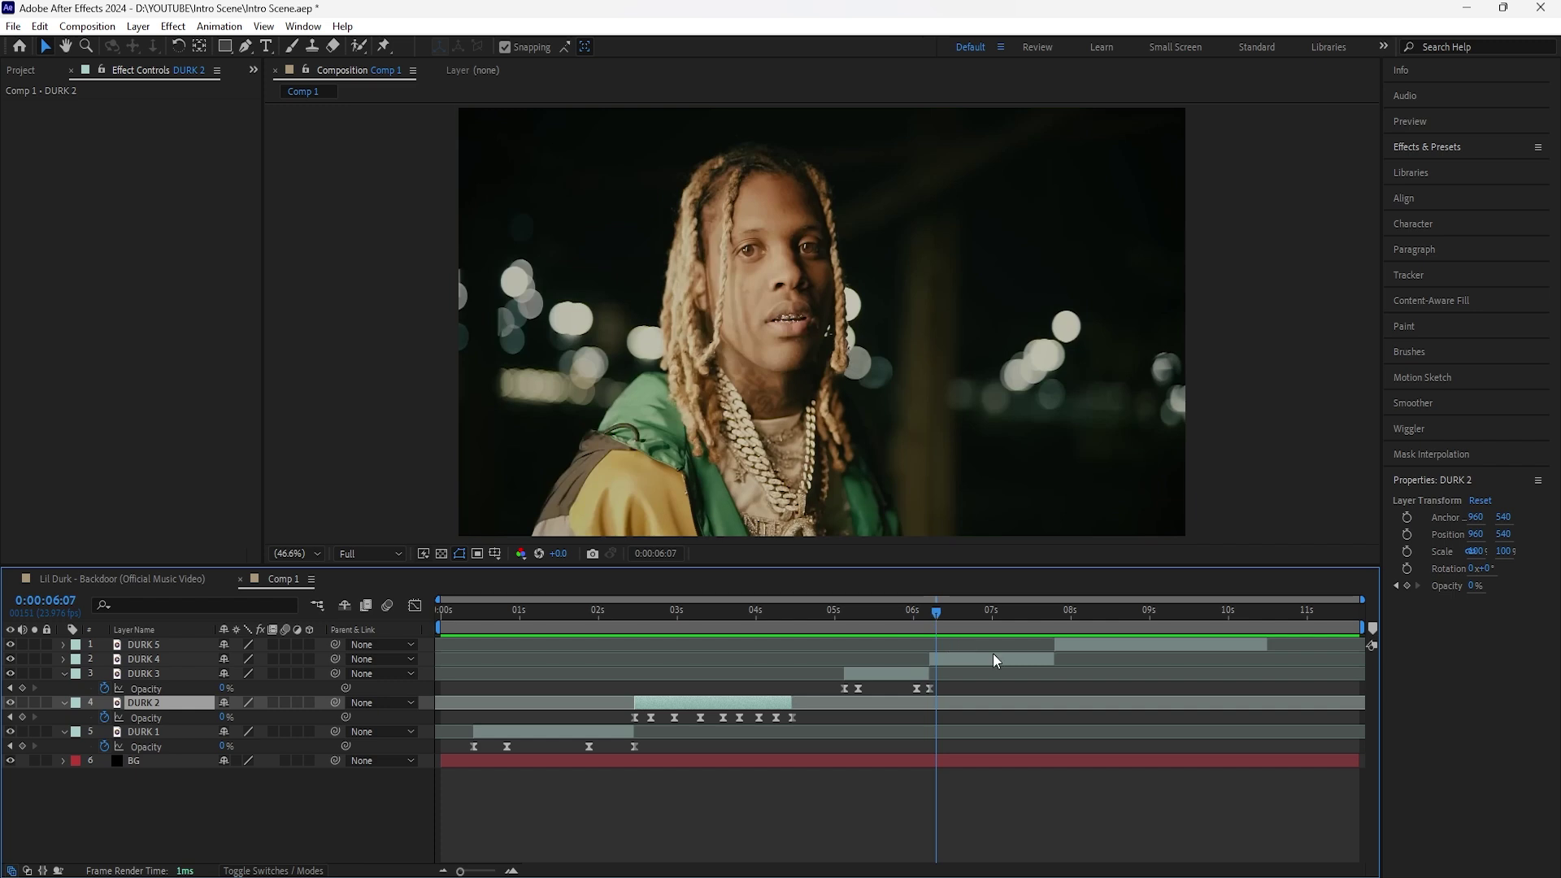
{"action": "left_click", "coordinate": [989, 659]}
{"action": "key", "text": "t"}
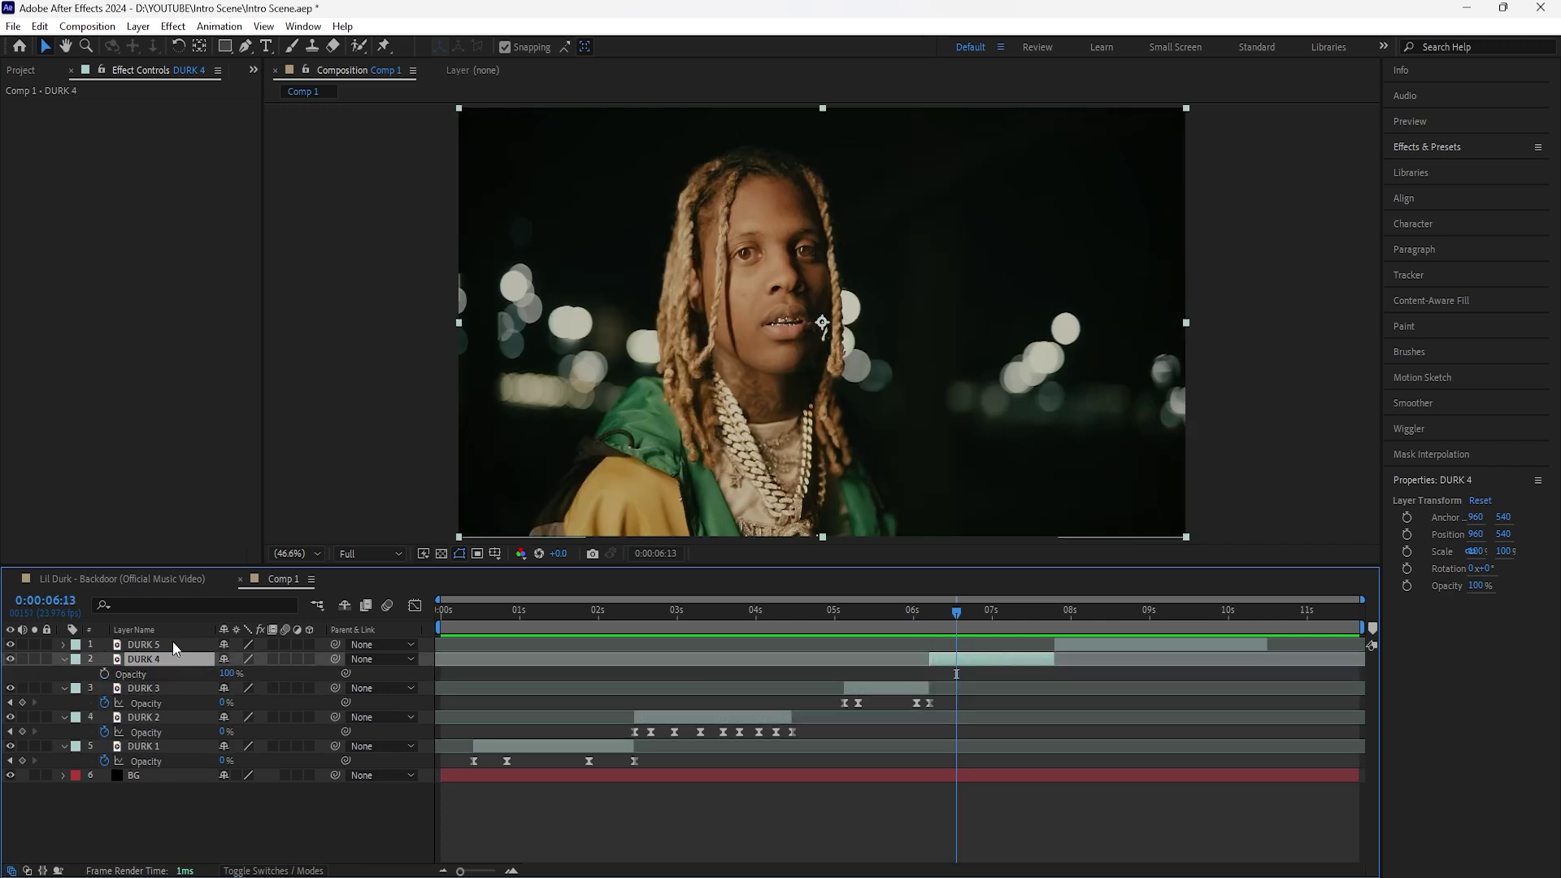
{"action": "left_click", "coordinate": [173, 643], "text": "shift"}
{"action": "left_click_drag", "start_coordinate": [974, 662], "coordinate": [997, 657]}
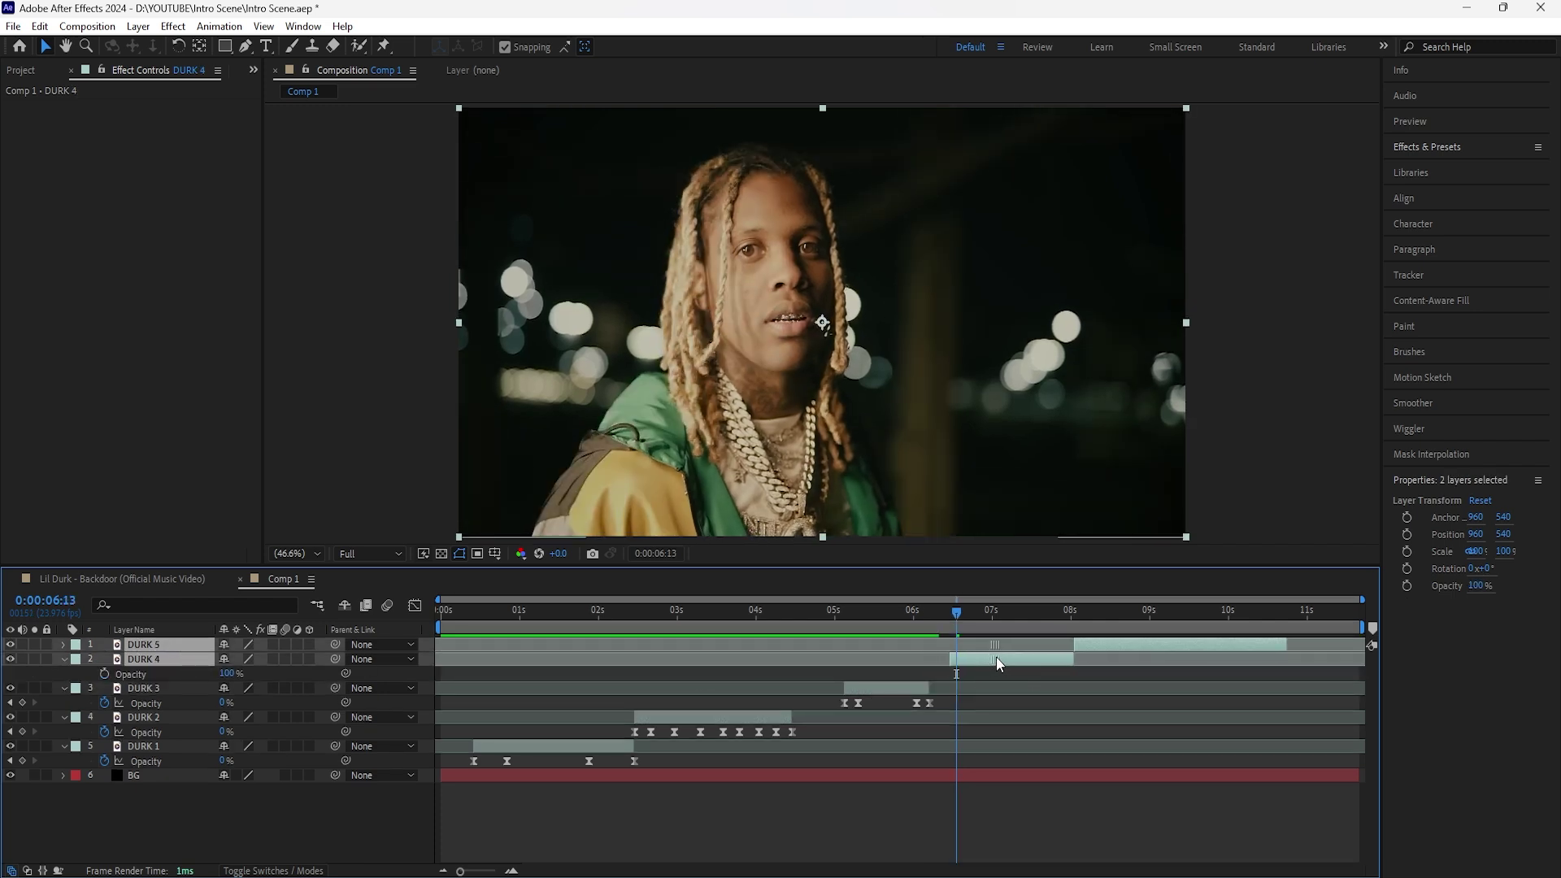
Add alternating opacity keyframes along DURK 4 for a flicker, from 0% at 0:00:06:13 back to 0% at the clip's end.
{"action": "left_click", "coordinate": [998, 656]}
{"action": "left_click_drag", "start_coordinate": [229, 679], "coordinate": [126, 675]}
{"action": "left_click", "coordinate": [104, 674]}
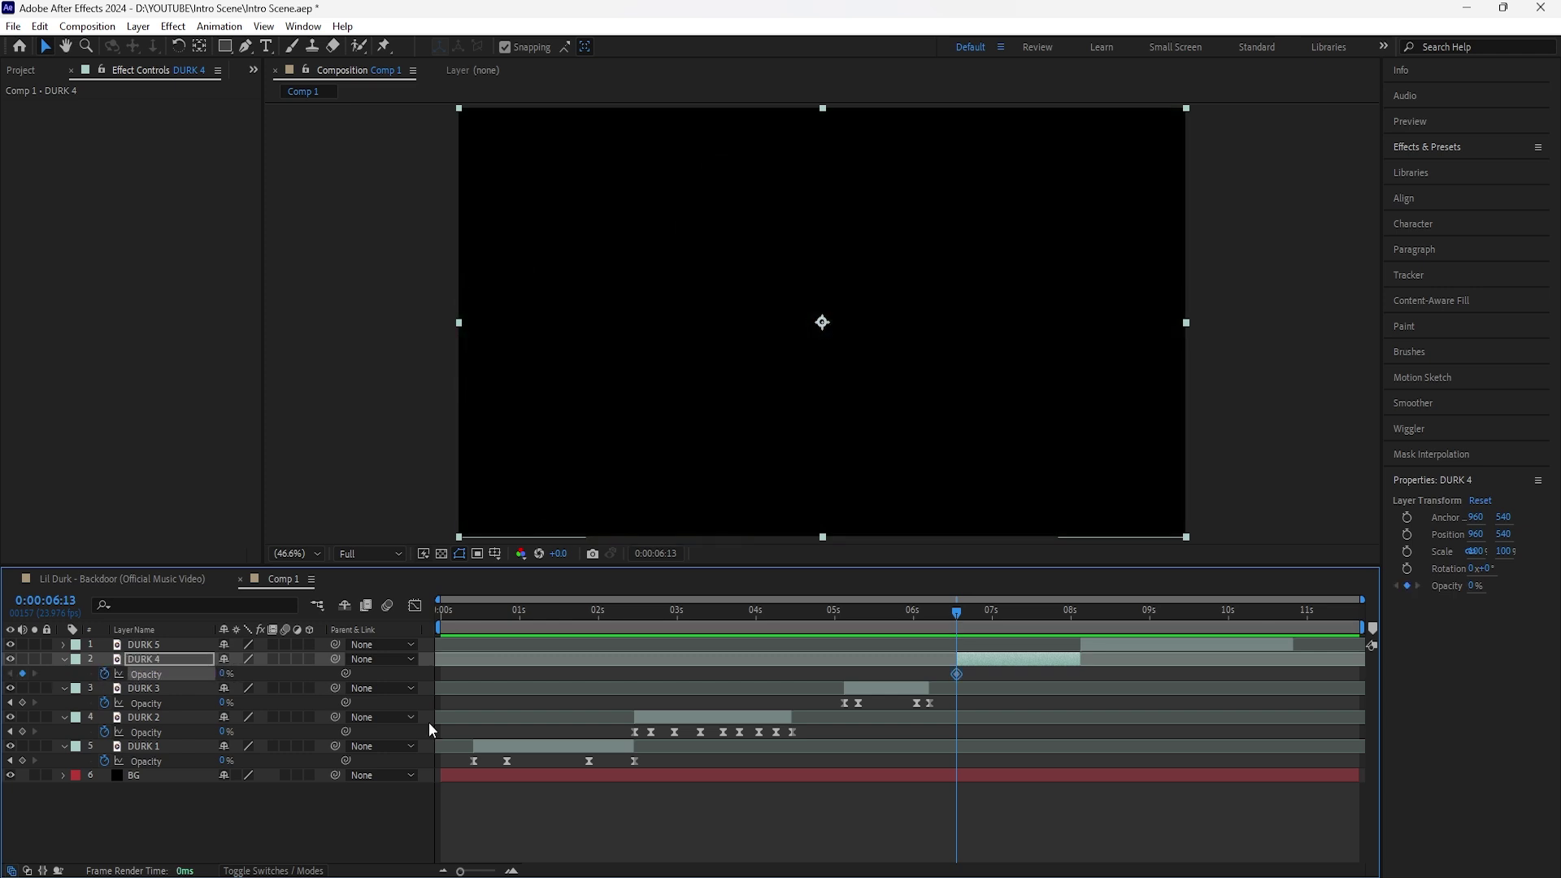
{"action": "left_click_drag", "start_coordinate": [460, 871], "coordinate": [478, 871]}
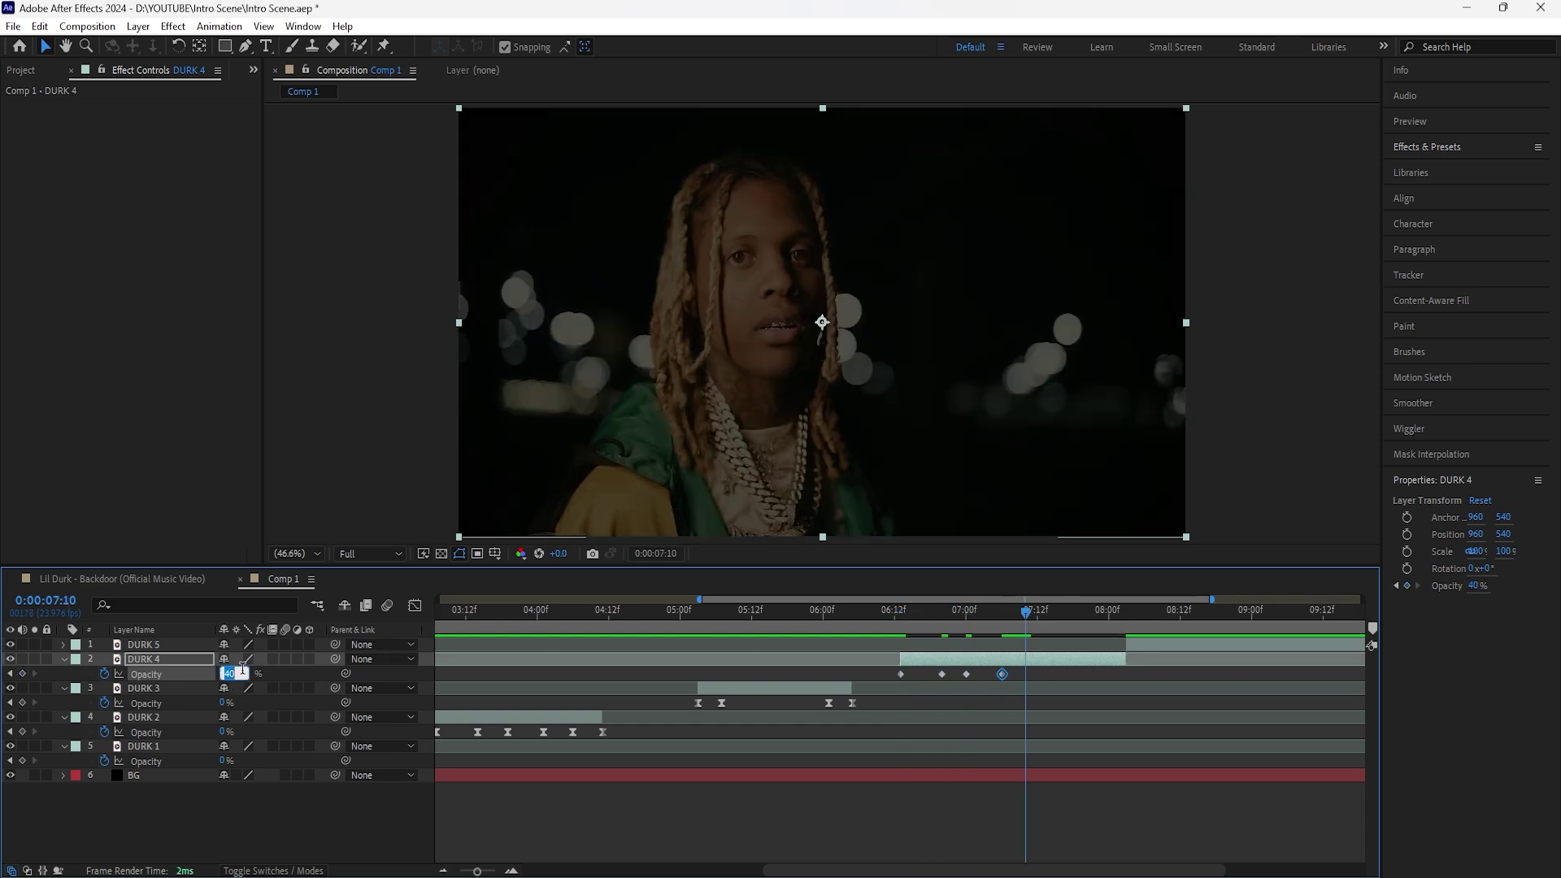
{"action": "left_click", "coordinate": [1115, 612]}
{"action": "left_click_drag", "start_coordinate": [1116, 612], "coordinate": [902, 657]}
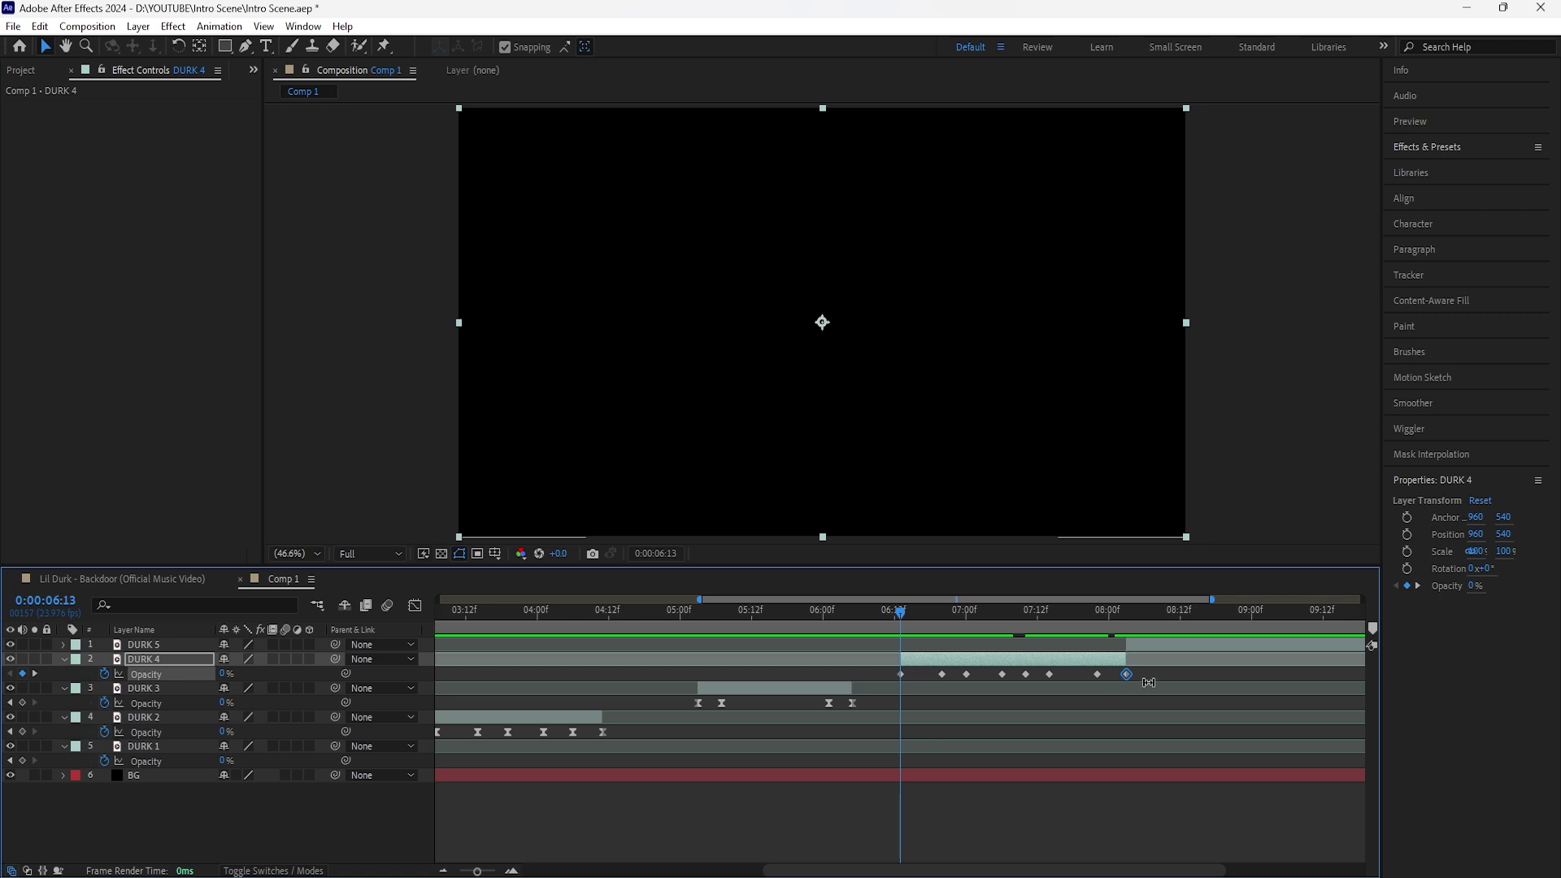
Apply Easy Ease to all of DURK 4's opacity keyframes.
{"action": "left_click_drag", "start_coordinate": [1146, 684], "coordinate": [884, 674]}
{"action": "right_click", "coordinate": [900, 674]}
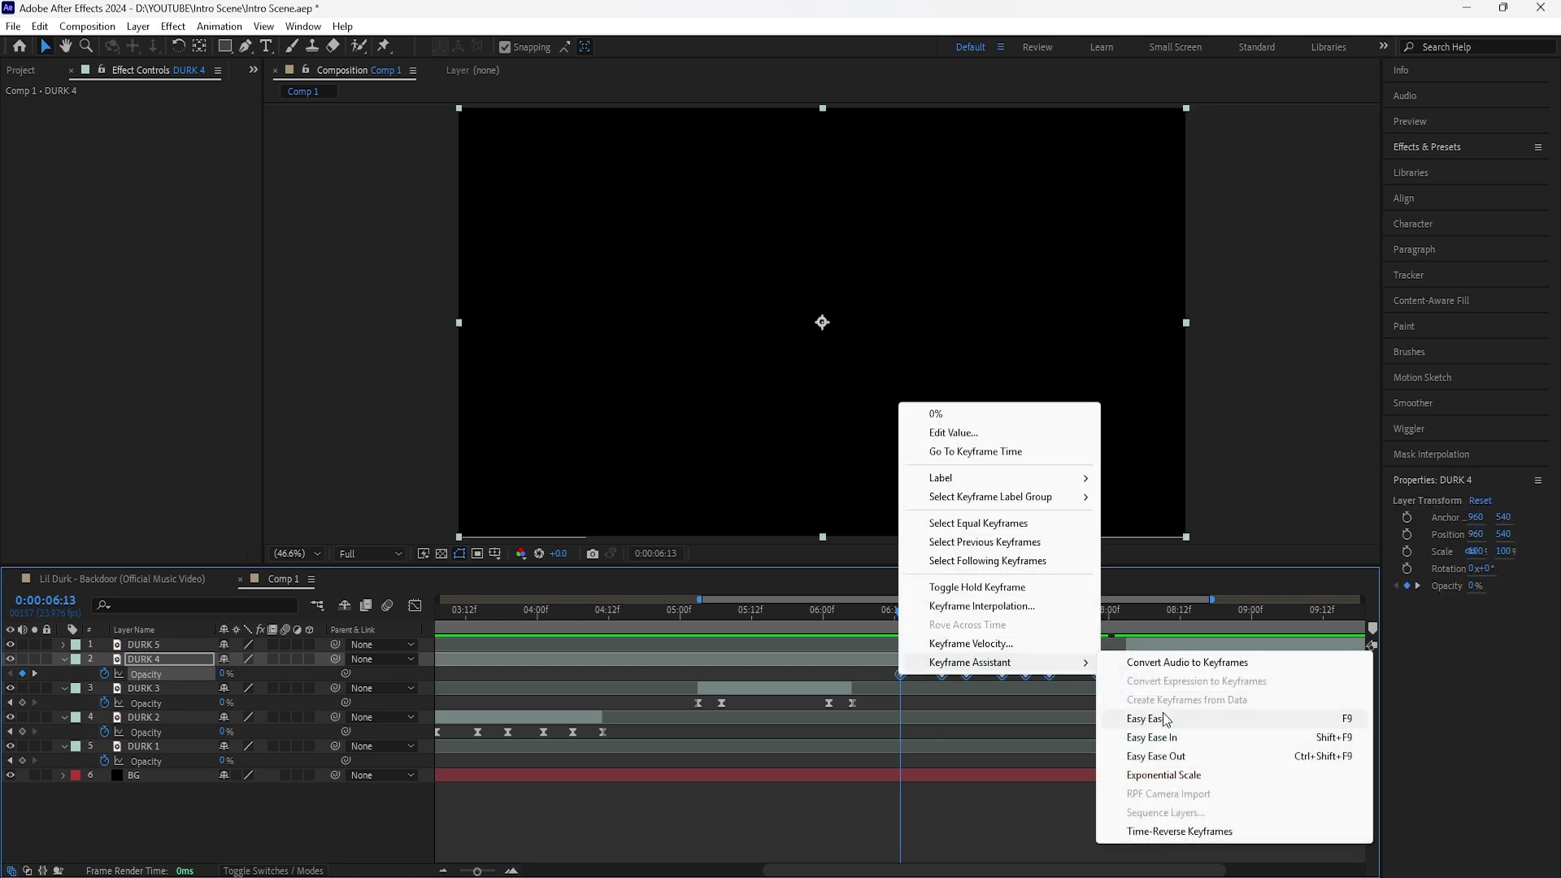
{"action": "left_click", "coordinate": [1147, 719]}
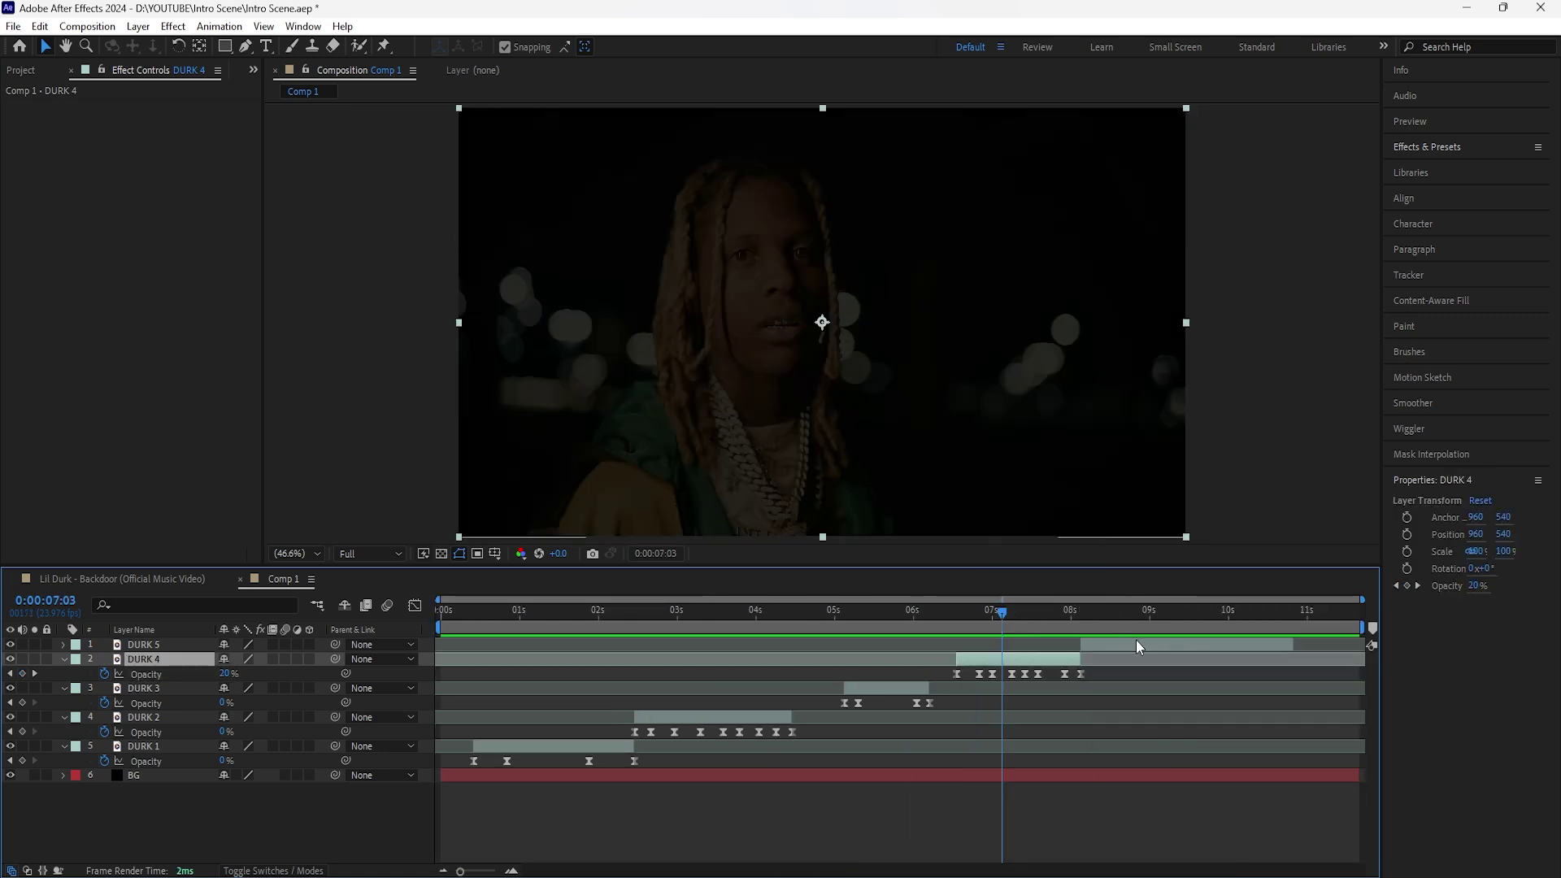
Move the DURK 5 clip so that it starts at 0:00:08:23, leaving a gap after DURK 4.
{"action": "left_click", "coordinate": [1130, 641]}
{"action": "left_click_drag", "start_coordinate": [999, 618], "coordinate": [1080, 623]}
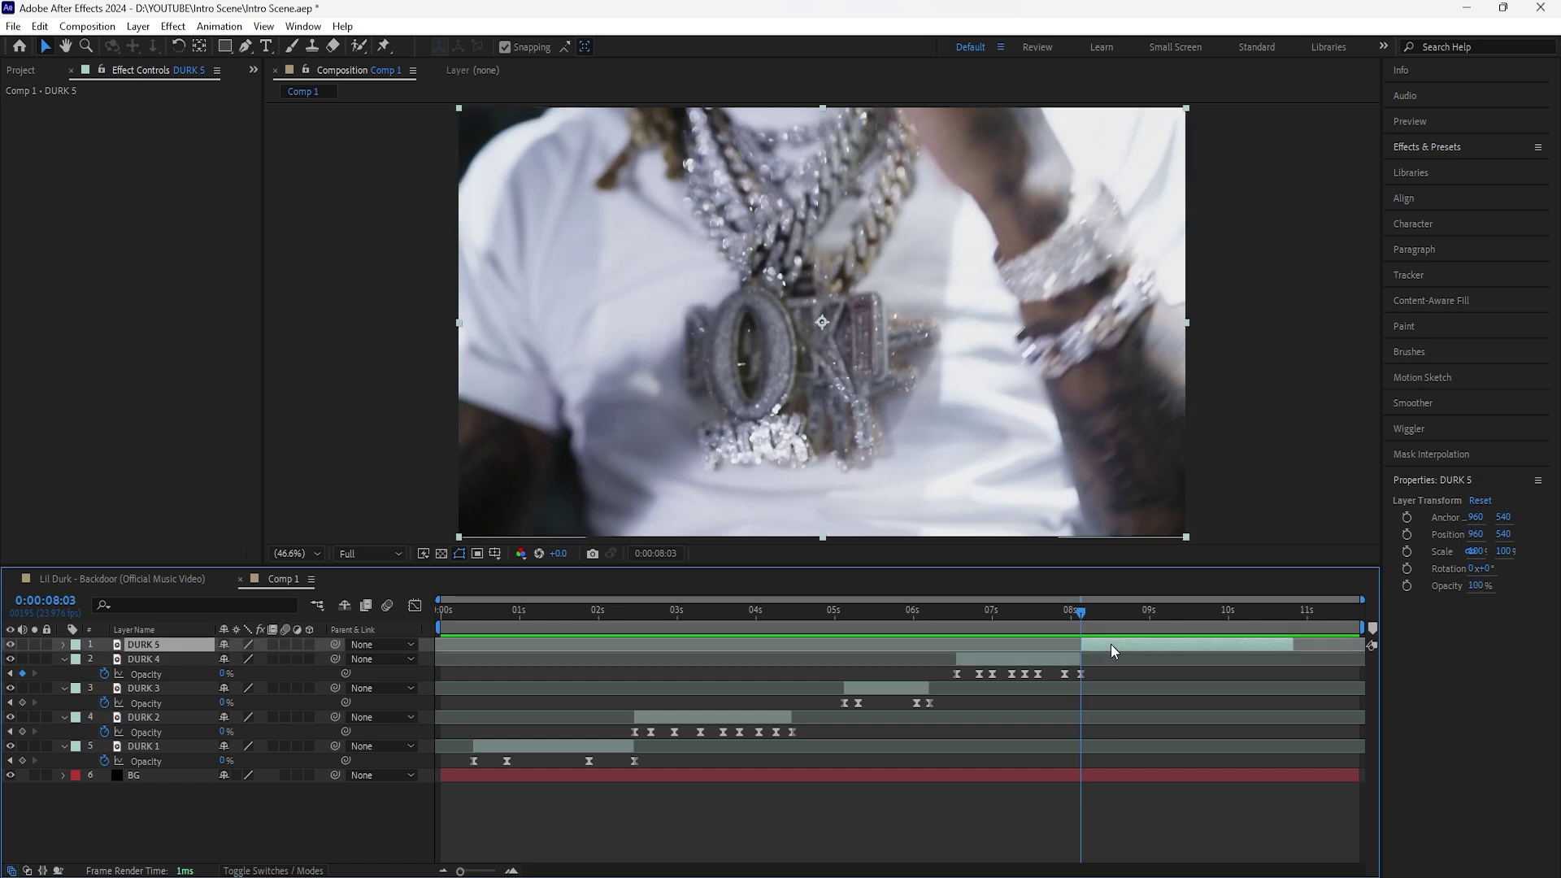
{"action": "left_click_drag", "start_coordinate": [1110, 644], "coordinate": [1179, 645]}
Set DURK 5's opacity to 0% with a keyframe at 0:00:08:23.
{"action": "key", "text": "t"}
{"action": "left_click", "coordinate": [220, 660]}
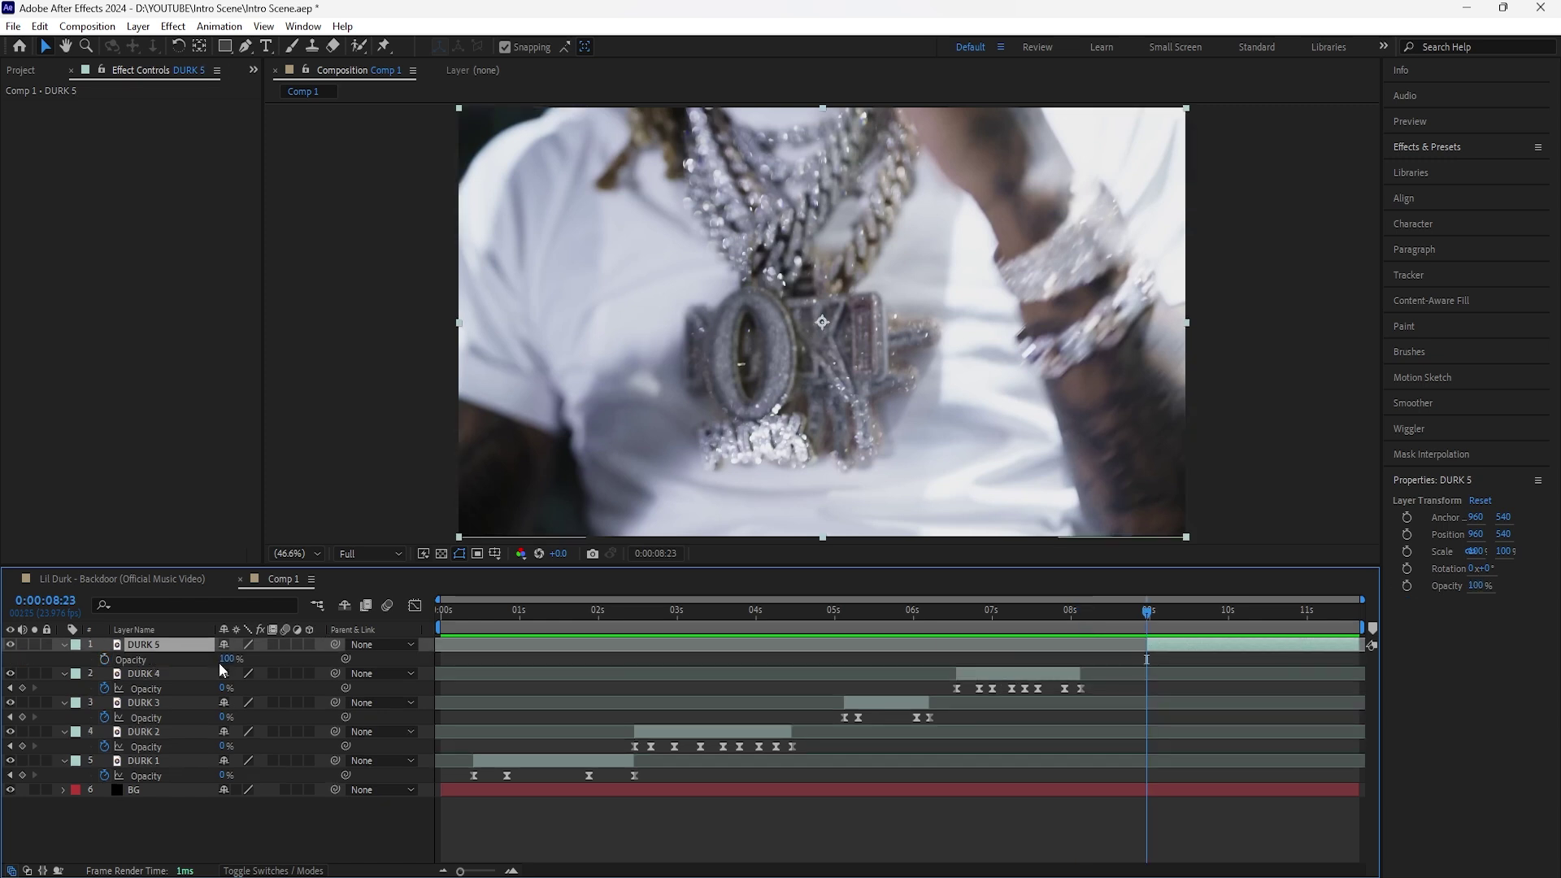
{"action": "type", "text": "0"}
{"action": "key", "text": "Return"}
{"action": "left_click", "coordinate": [104, 659]}
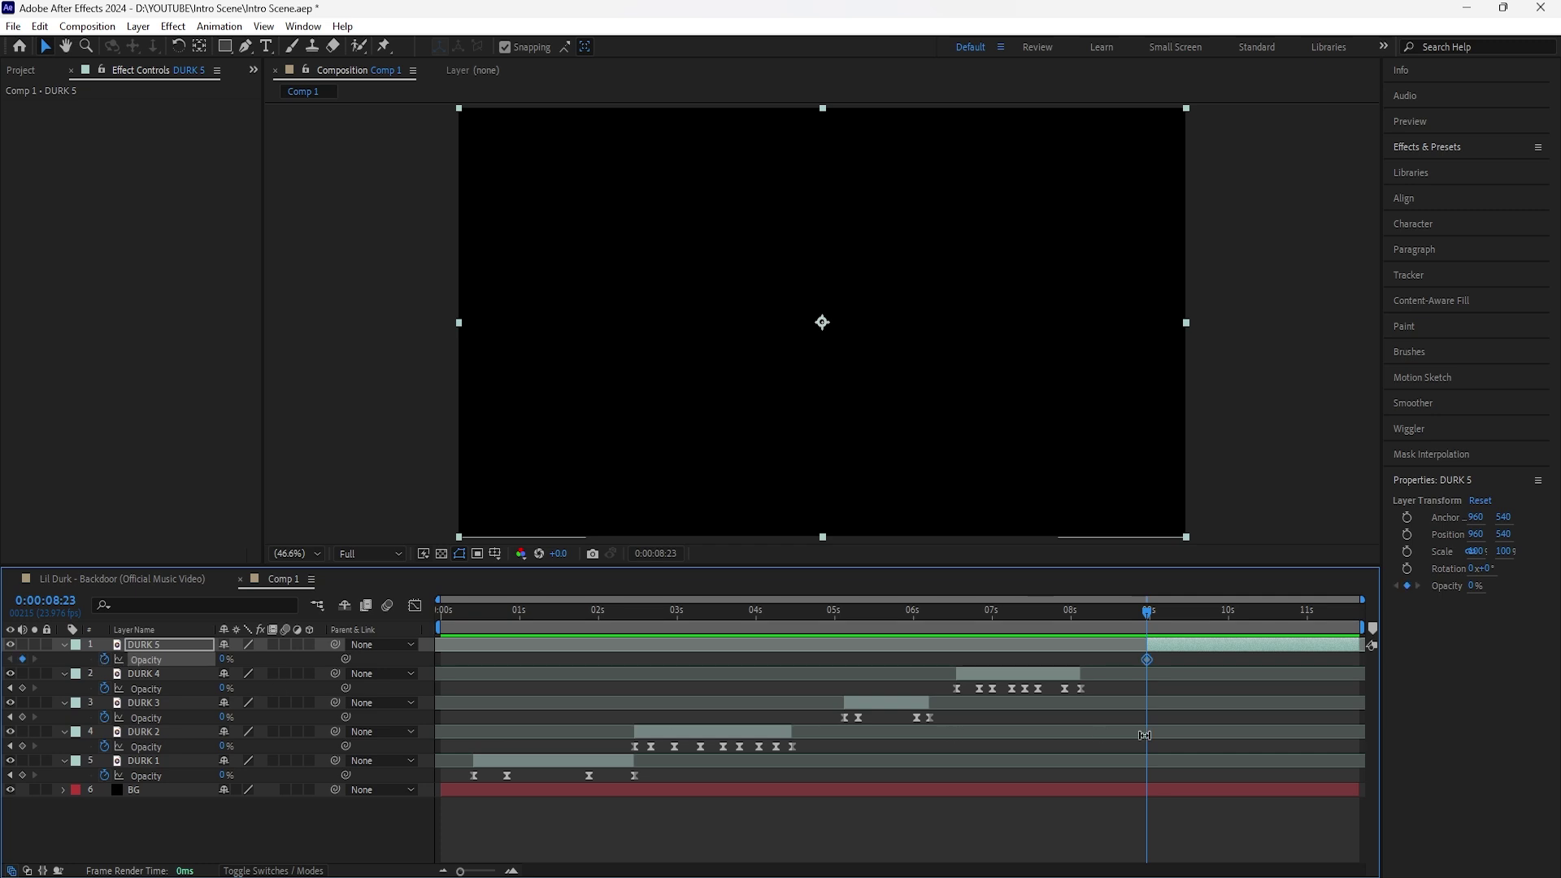
Keyframe DURK 5's opacity to 100% at 0:00:09:07 and apply Easy Ease to both of its opacity keyframes.
{"action": "key", "text": "shift+Page_Down"}
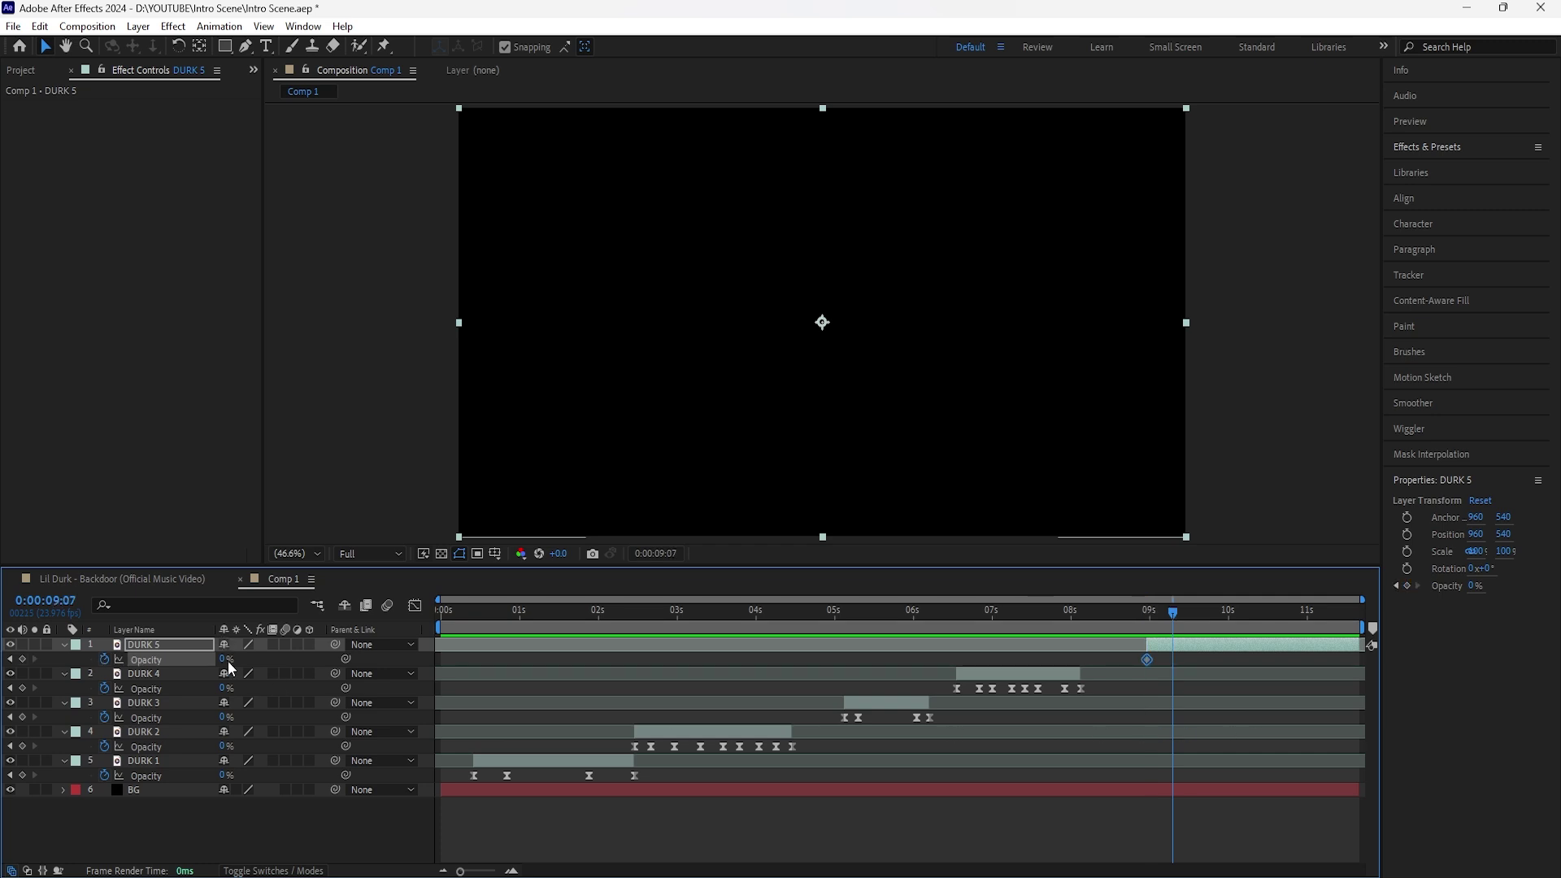
{"action": "left_click", "coordinate": [224, 659]}
{"action": "type", "text": "100"}
{"action": "key", "text": "Return"}
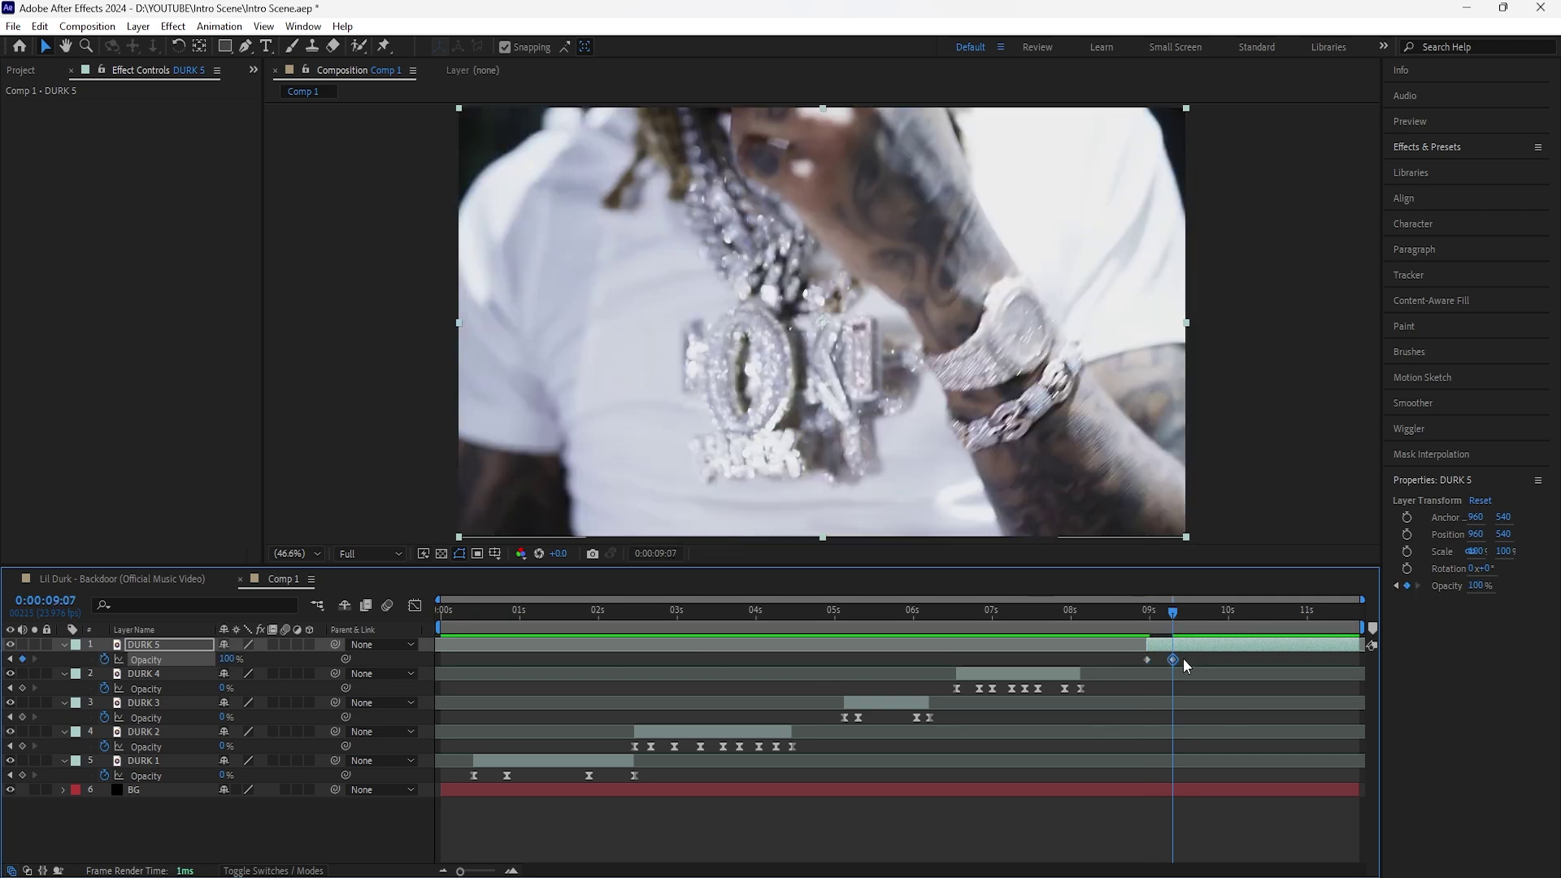
{"action": "right_click", "coordinate": [1172, 660]}
{"action": "left_click", "coordinate": [1017, 687]}
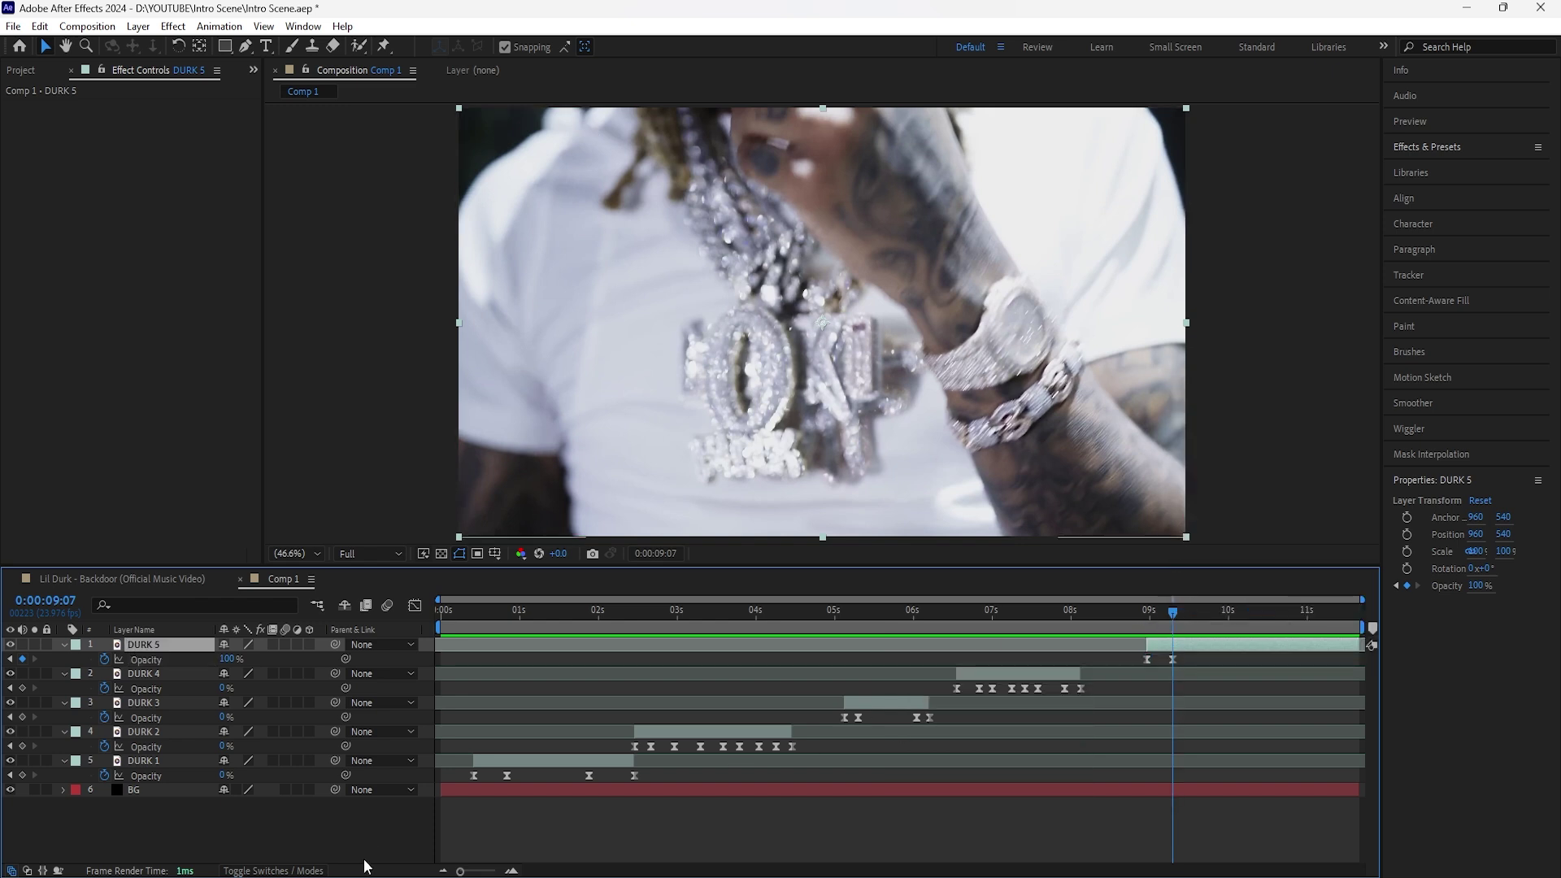
Create a new text layer above DURK 5 and trim its start to 0:00:09:07.
{"action": "right_click", "coordinate": [359, 821]}
{"action": "left_click", "coordinate": [597, 609]}
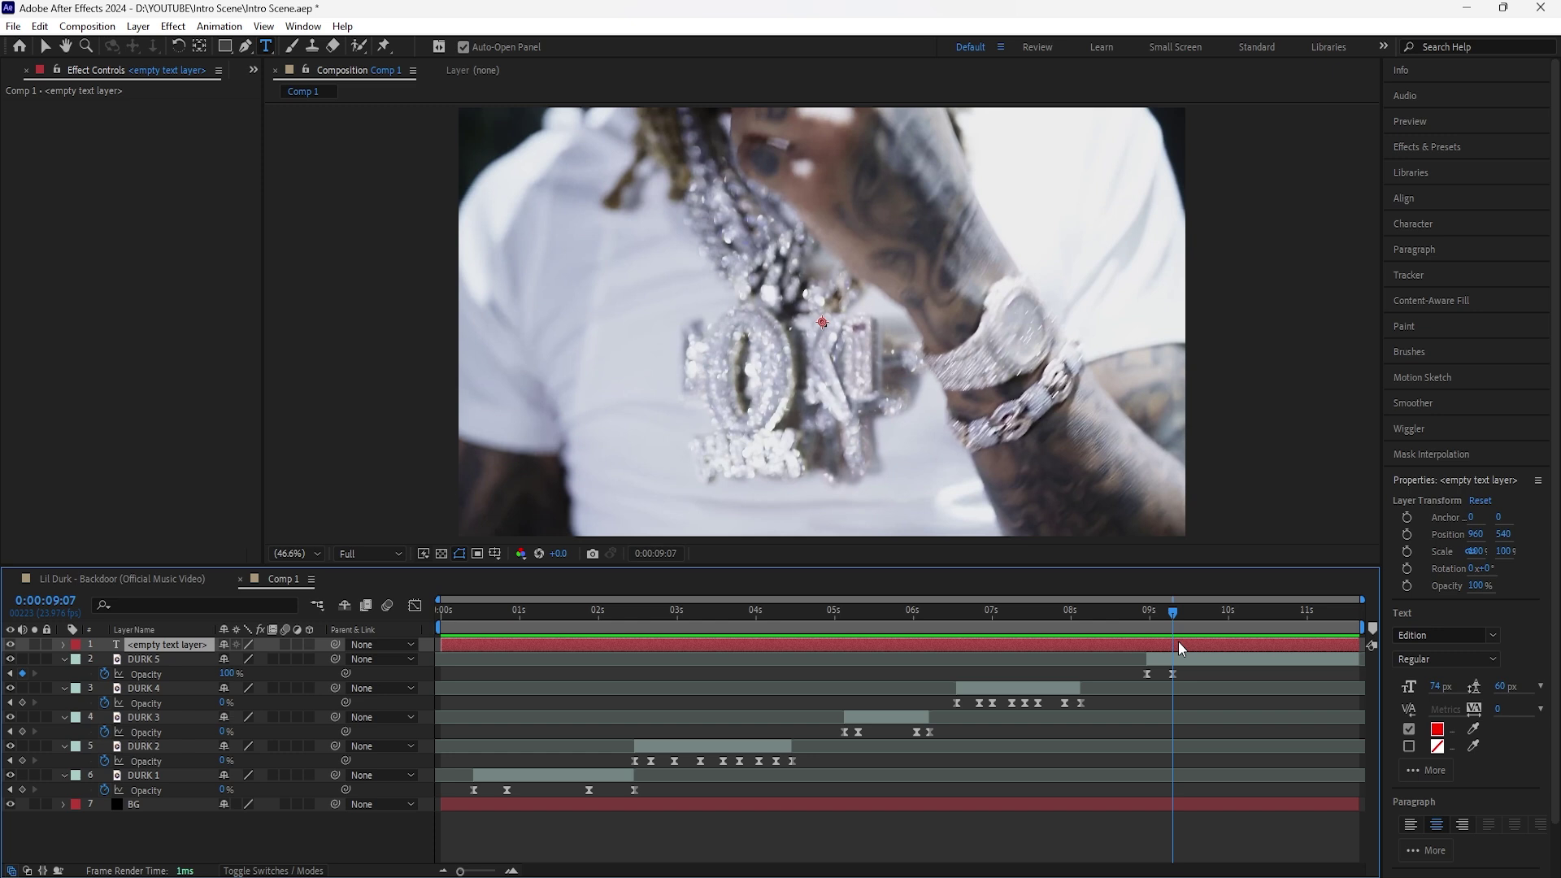
{"action": "left_click_drag", "start_coordinate": [440, 644], "coordinate": [1152, 687]}
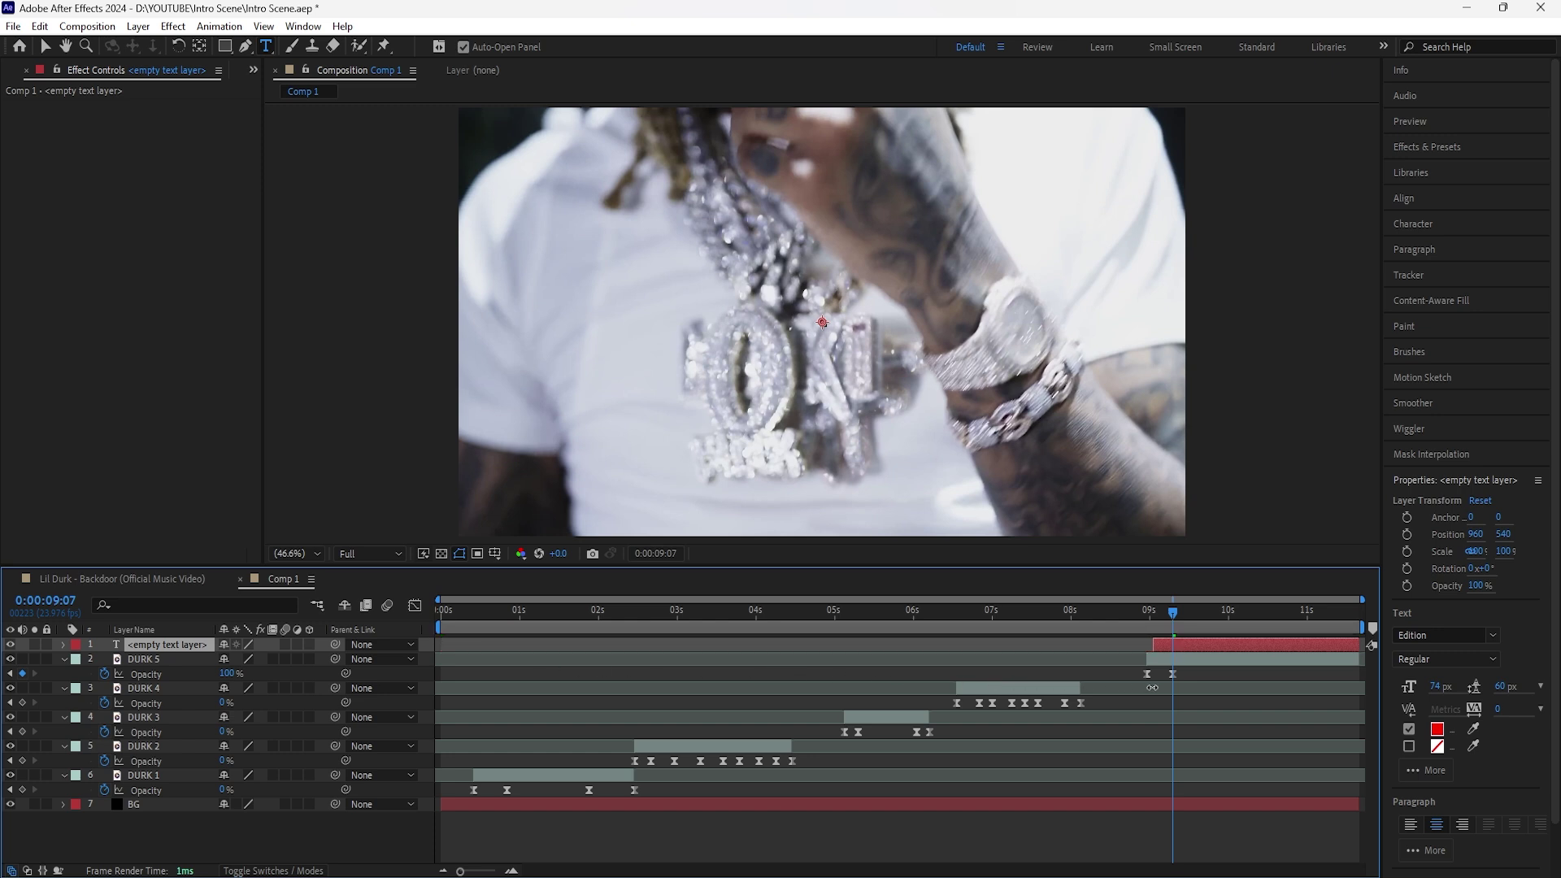
{"action": "left_click", "coordinate": [188, 661]}
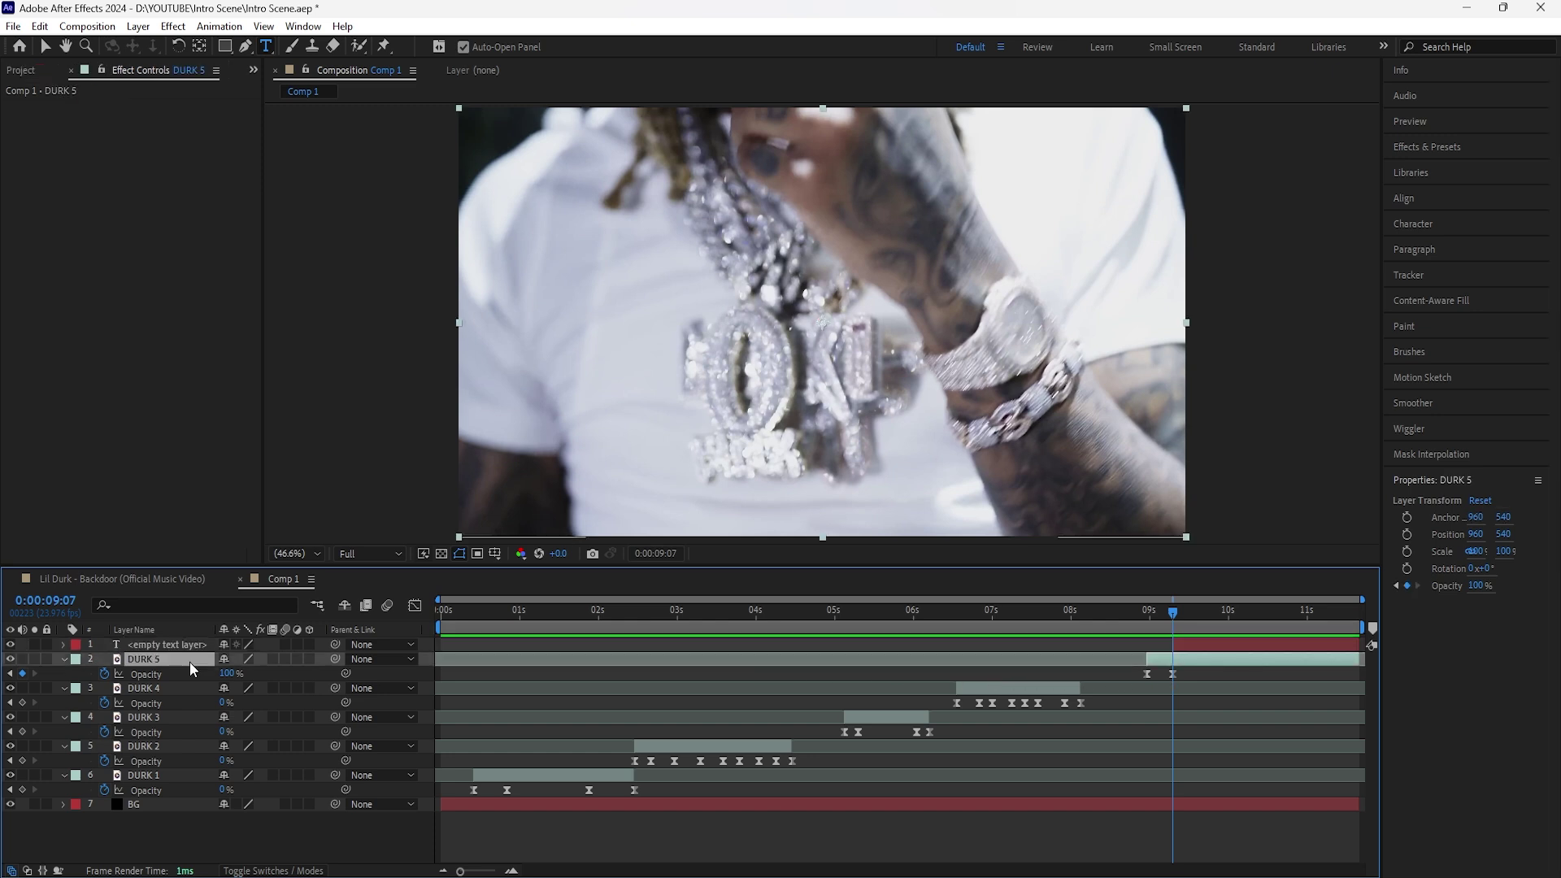
{"action": "scroll", "coordinate": [1008, 647], "scroll_direction": "up", "scroll_amount": 5}
{"action": "left_click", "coordinate": [1008, 647]}
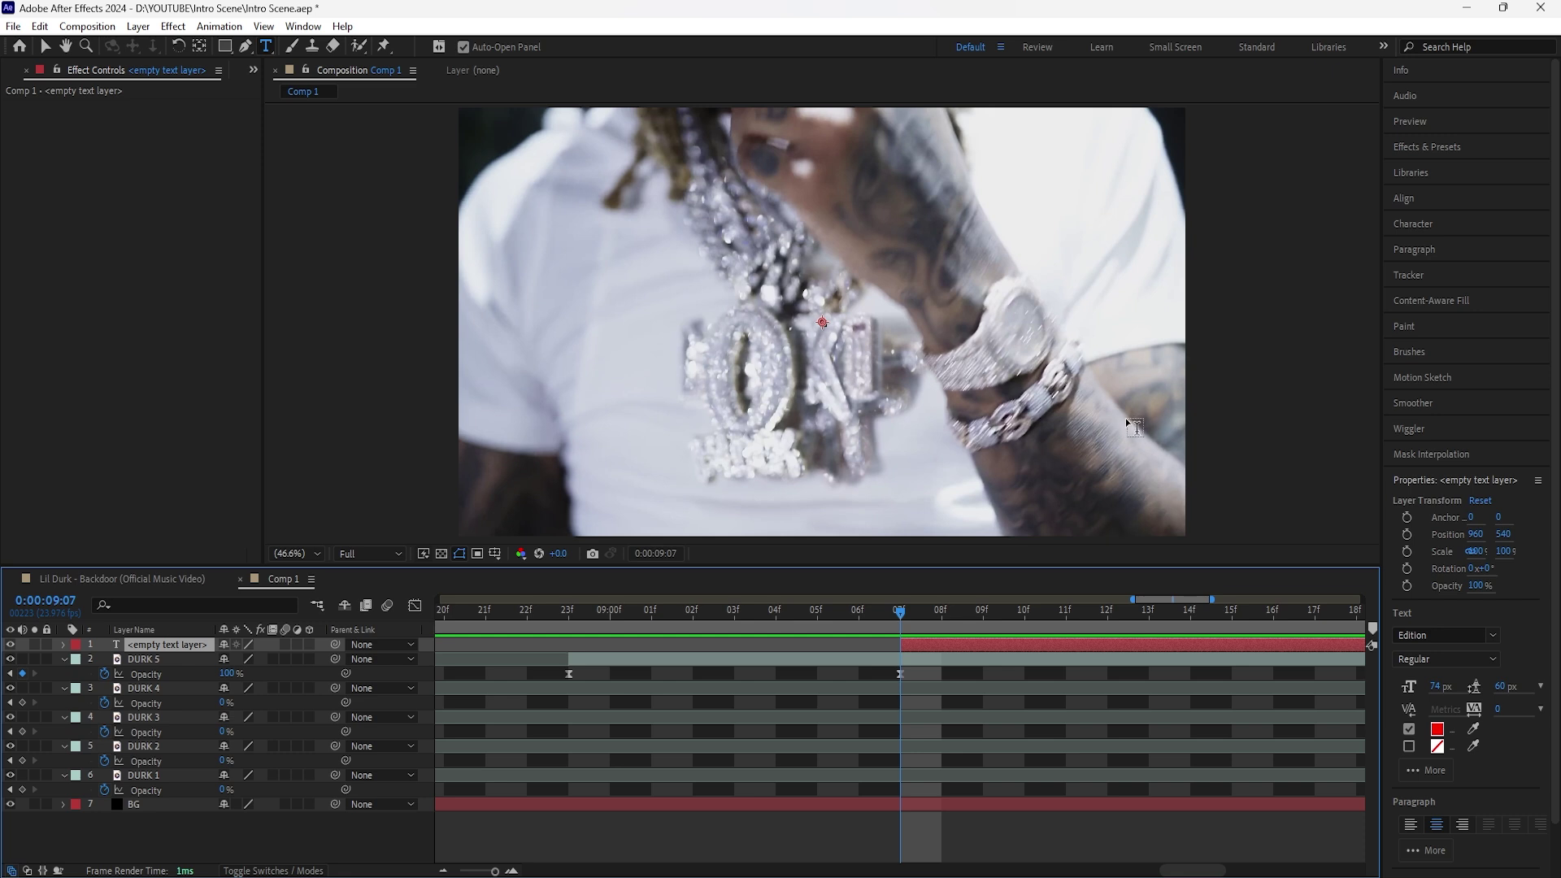
Enter the text LIL DURK in the new text layer in red Edition font and centre its anchor point.
{"action": "left_click", "coordinate": [1413, 224]}
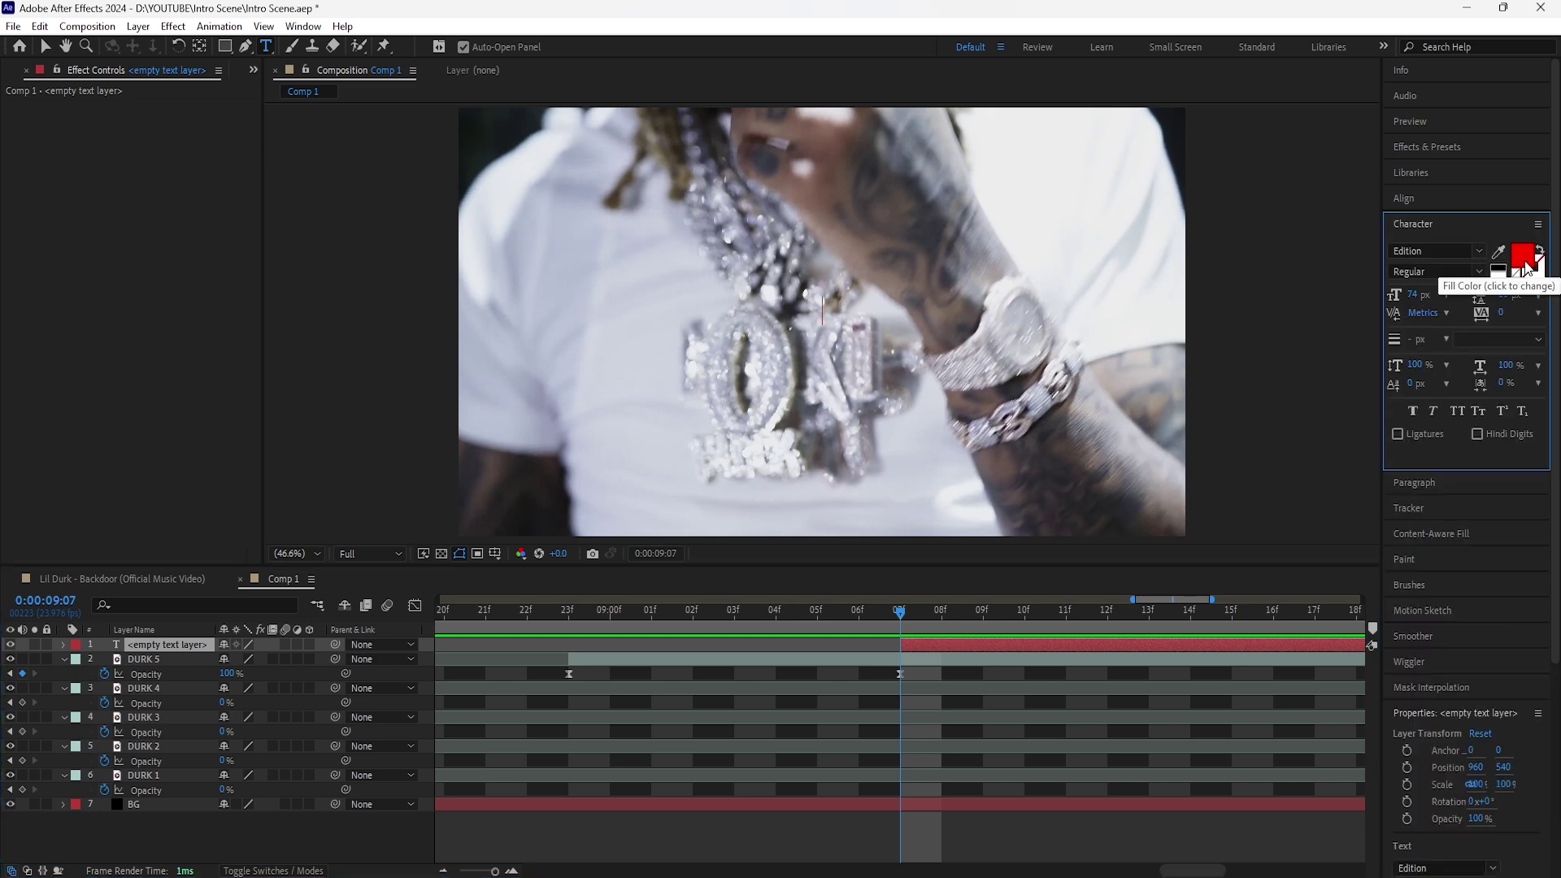
{"action": "type", "text": "LIL DURK"}
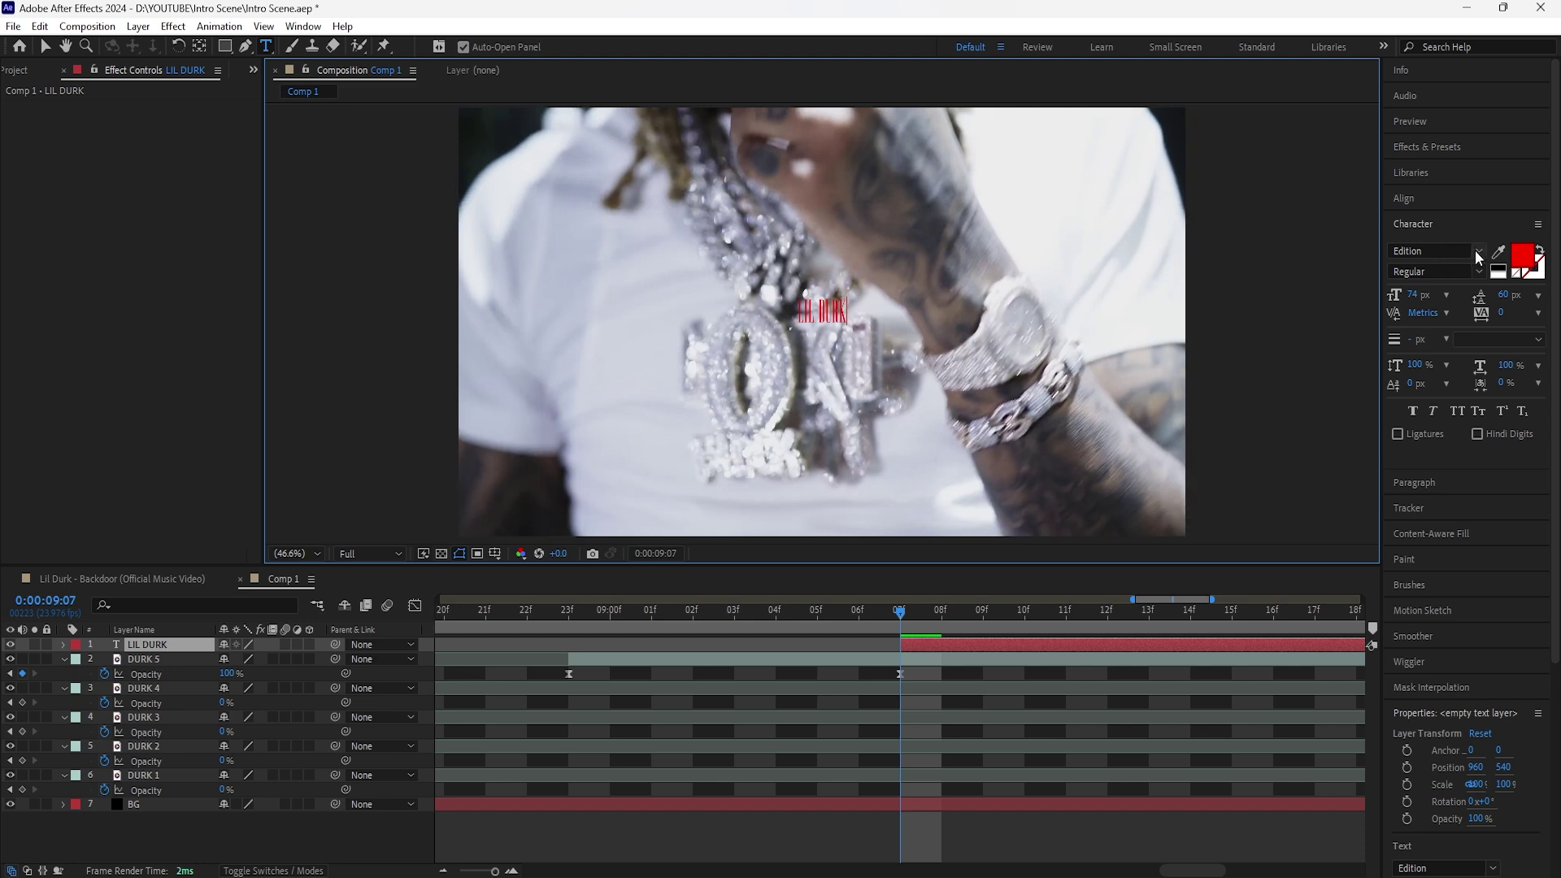
{"action": "key", "text": "KP_Enter"}
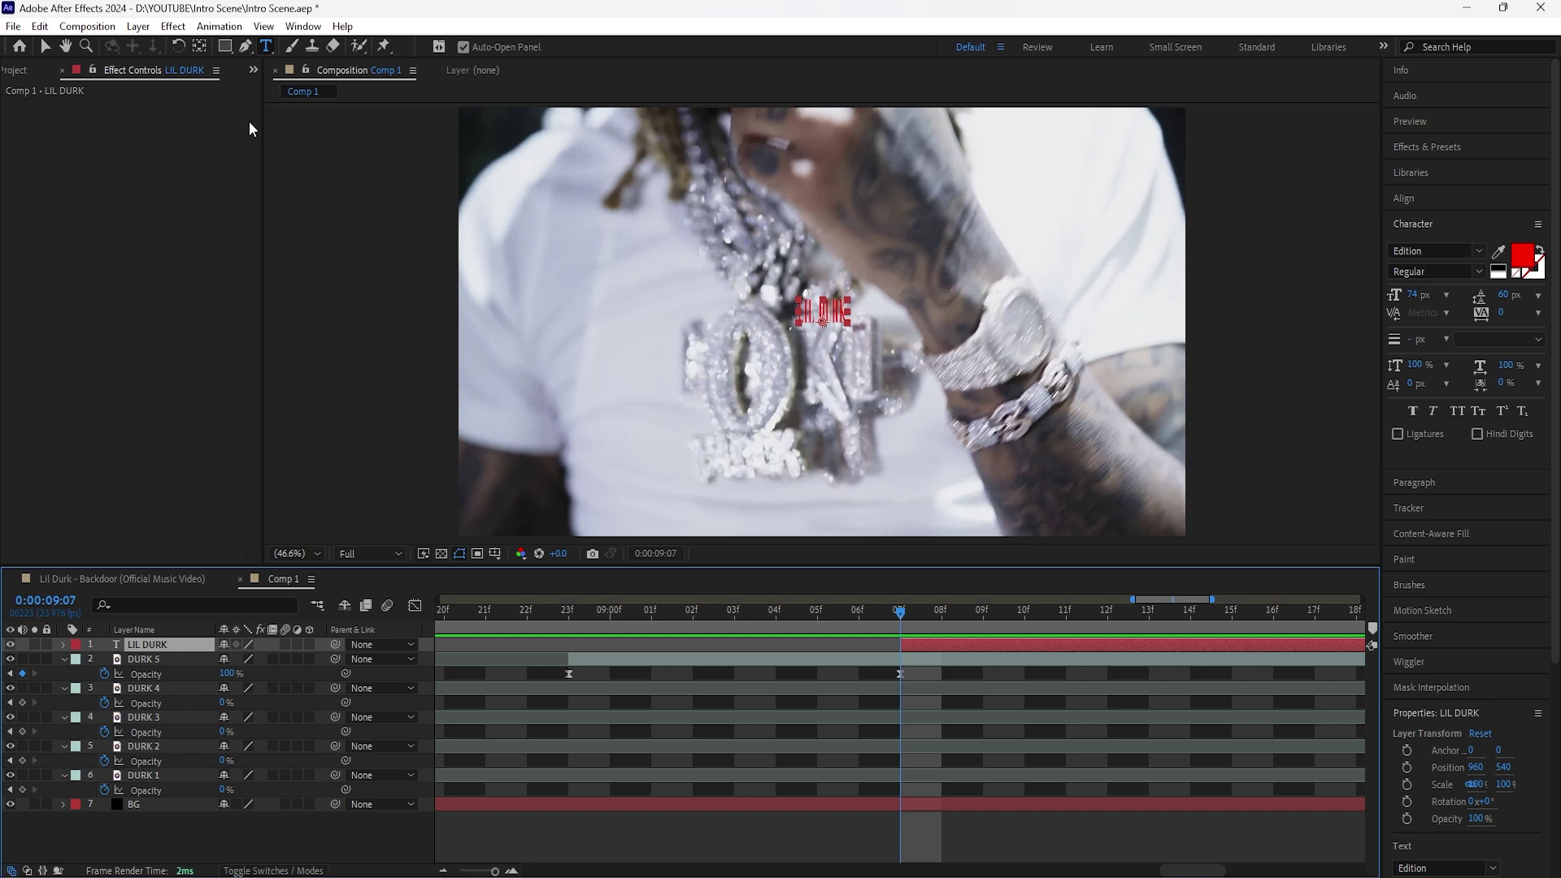
{"action": "double_click", "coordinate": [202, 51]}
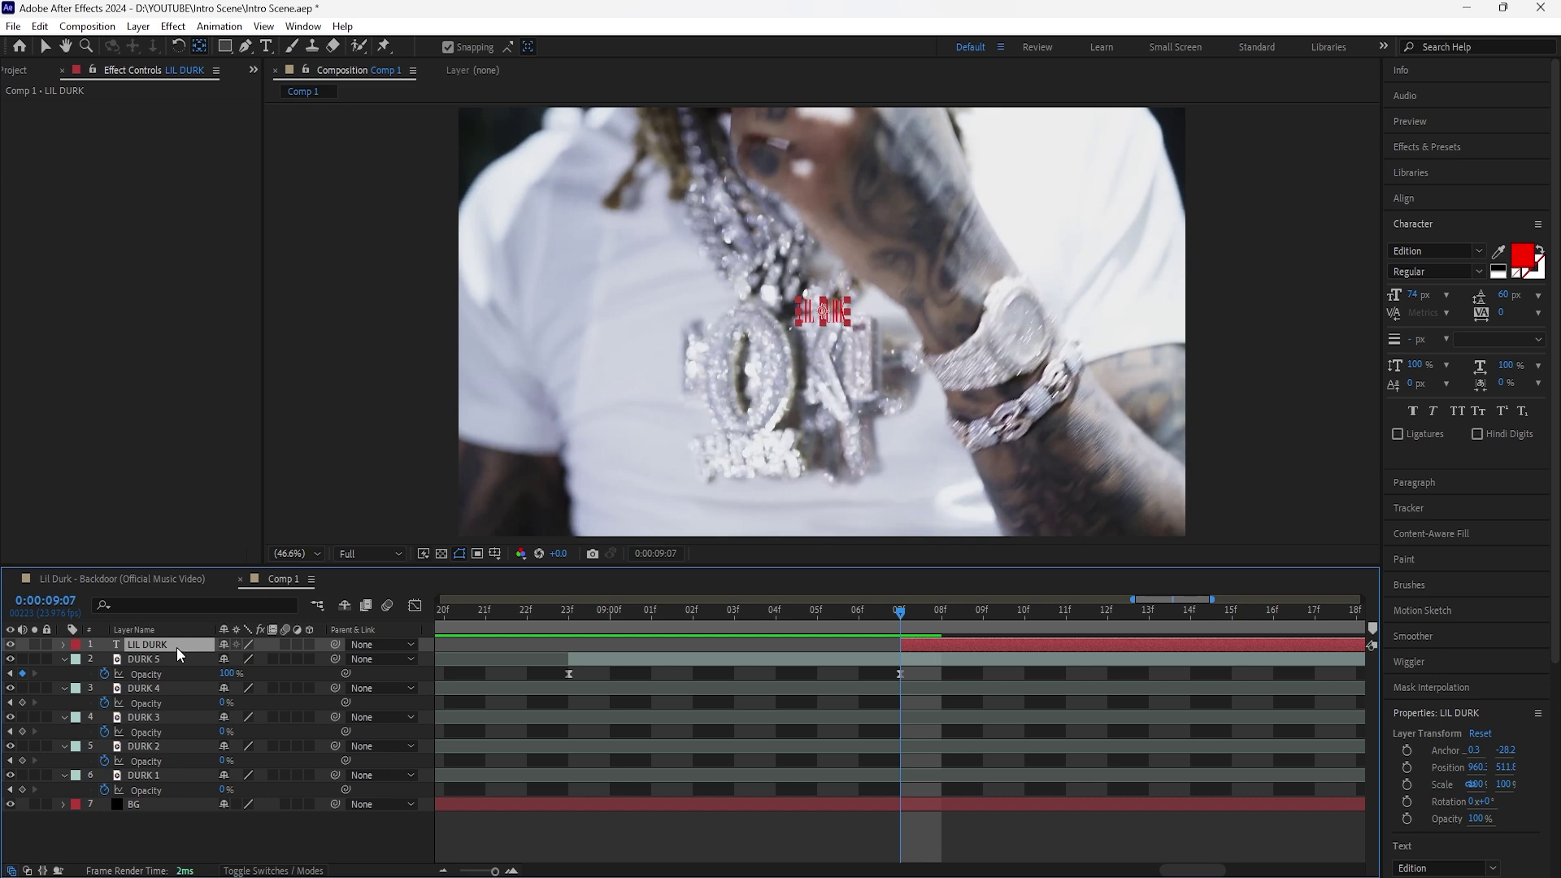
Scale the LIL DURK title to 1274% and centre it vertically in the composition.
{"action": "key", "text": "s"}
{"action": "left_click_drag", "start_coordinate": [244, 658], "coordinate": [1238, 668]}
{"action": "left_click", "coordinate": [1429, 199]}
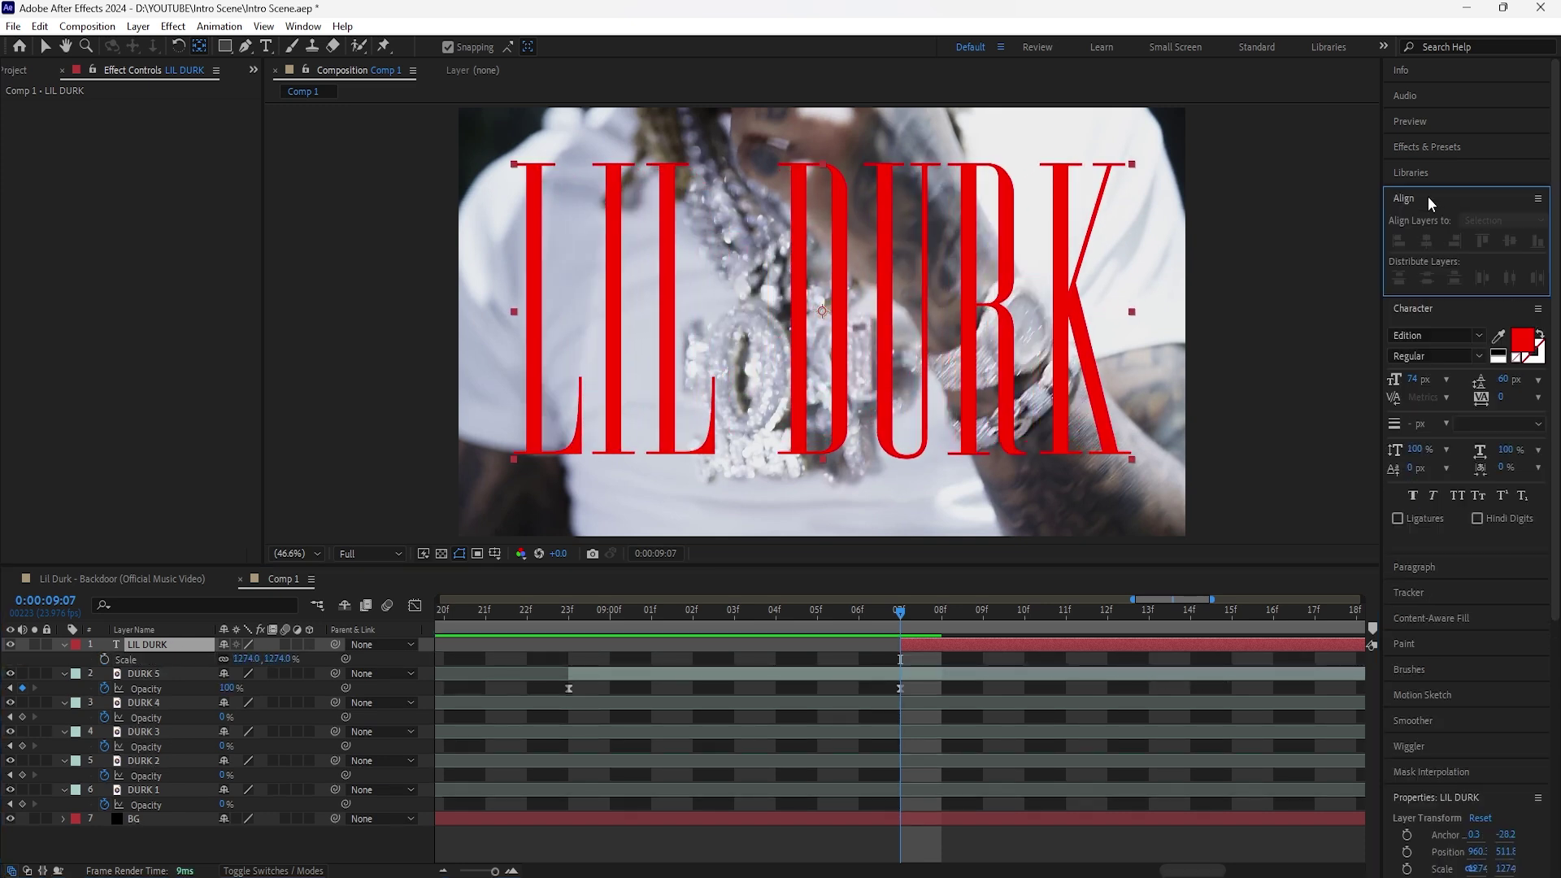
{"action": "left_click", "coordinate": [1507, 243]}
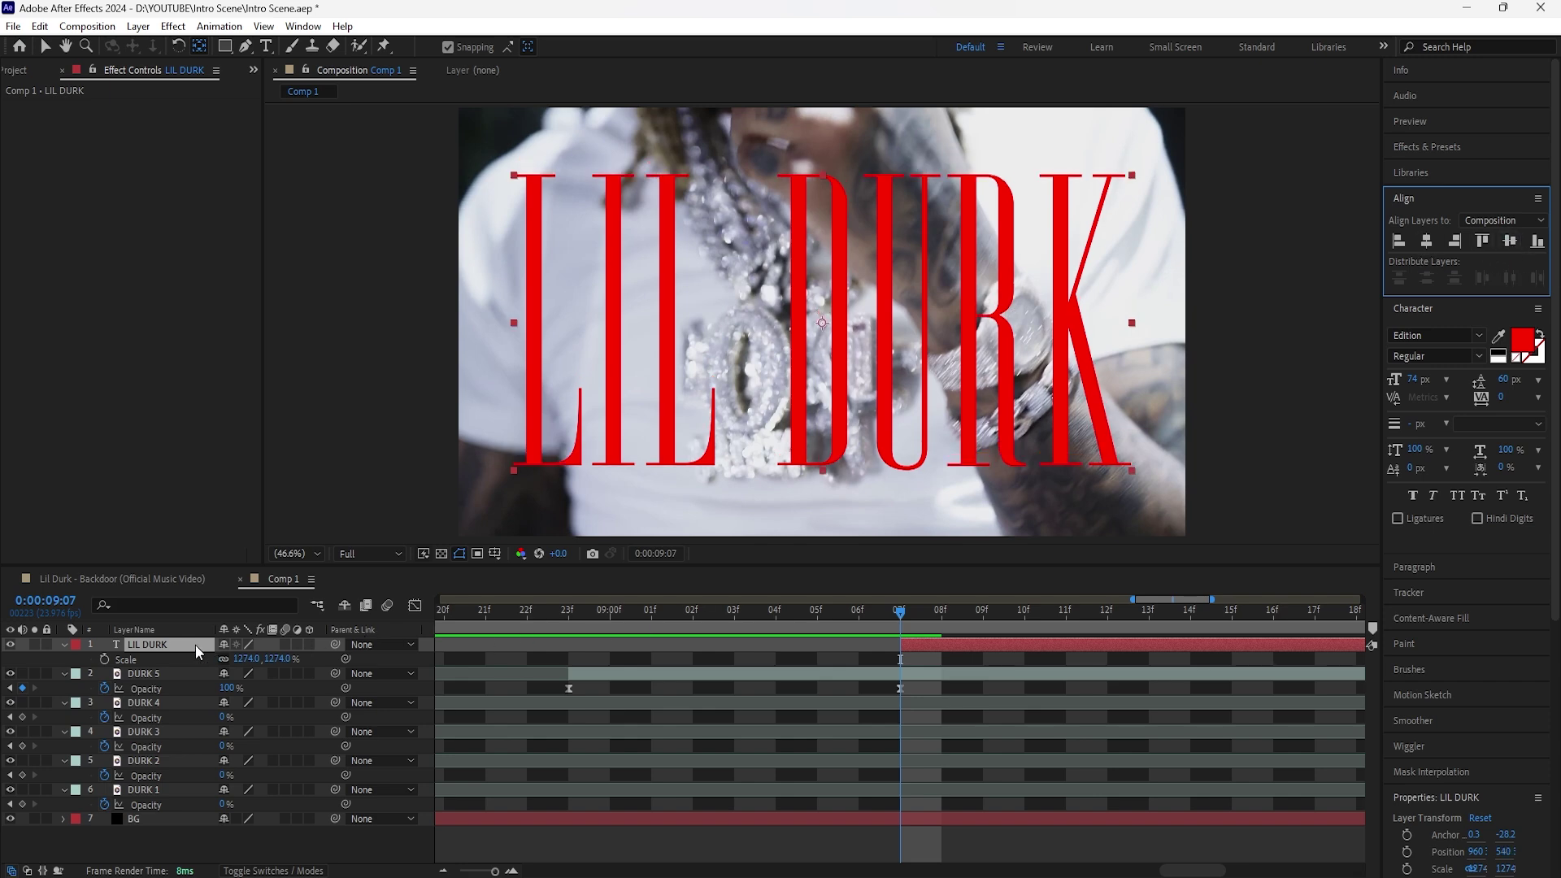
Trim the end of the LIL DURK text layer to 0:00:10:03.
{"action": "left_click", "coordinate": [983, 657]}
{"action": "scroll", "coordinate": [949, 789], "scroll_direction": "down", "scroll_amount": 5}
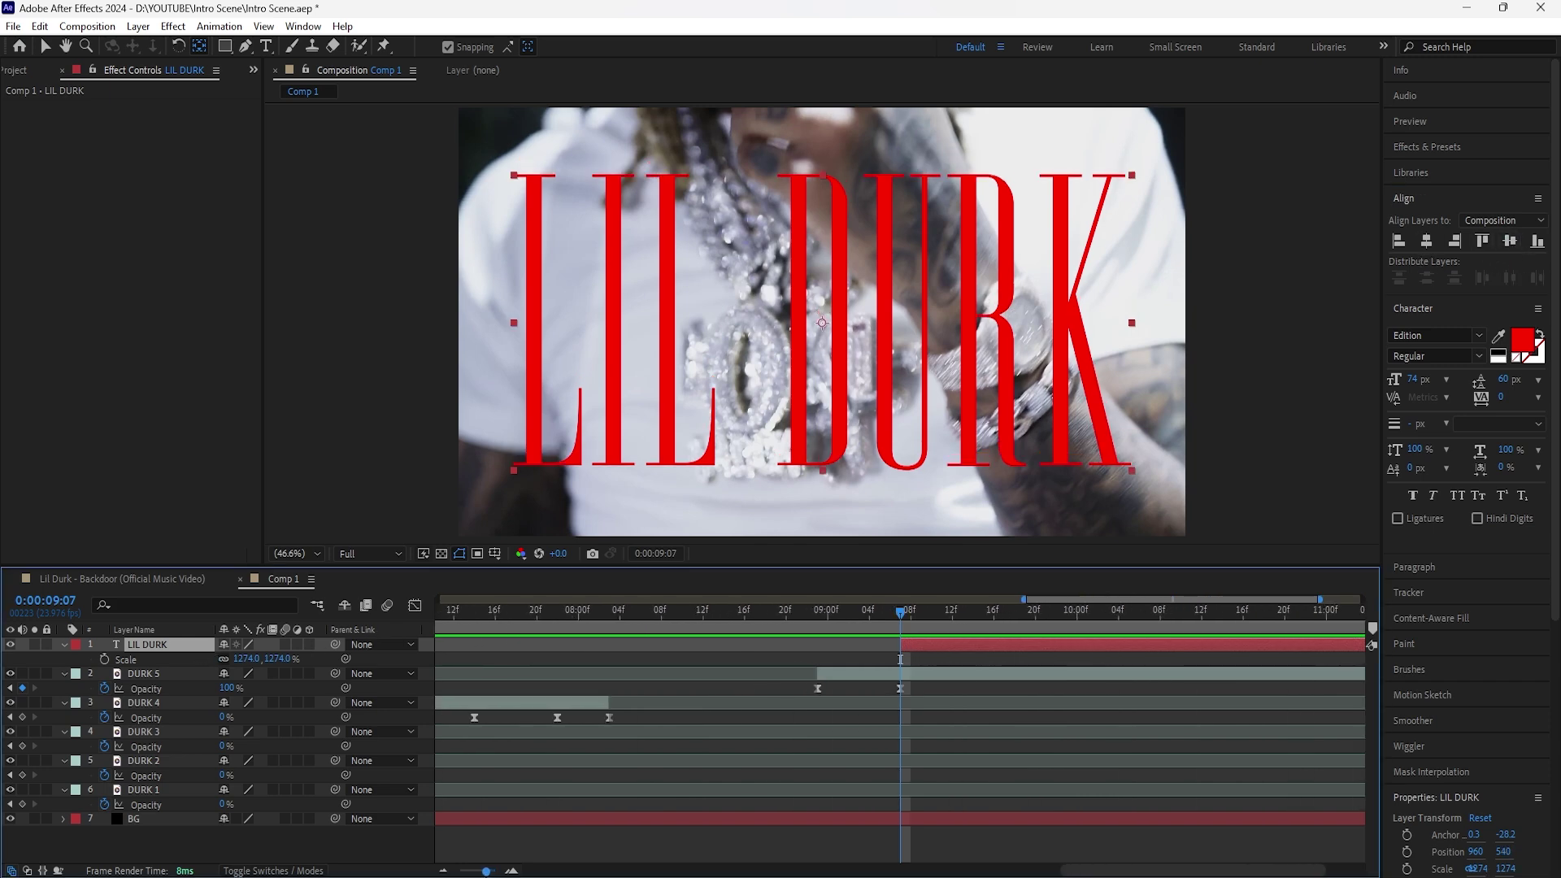
{"action": "left_click", "coordinate": [846, 688]}
{"action": "left_click_drag", "start_coordinate": [846, 688], "coordinate": [1083, 693]}
{"action": "left_click", "coordinate": [164, 646]}
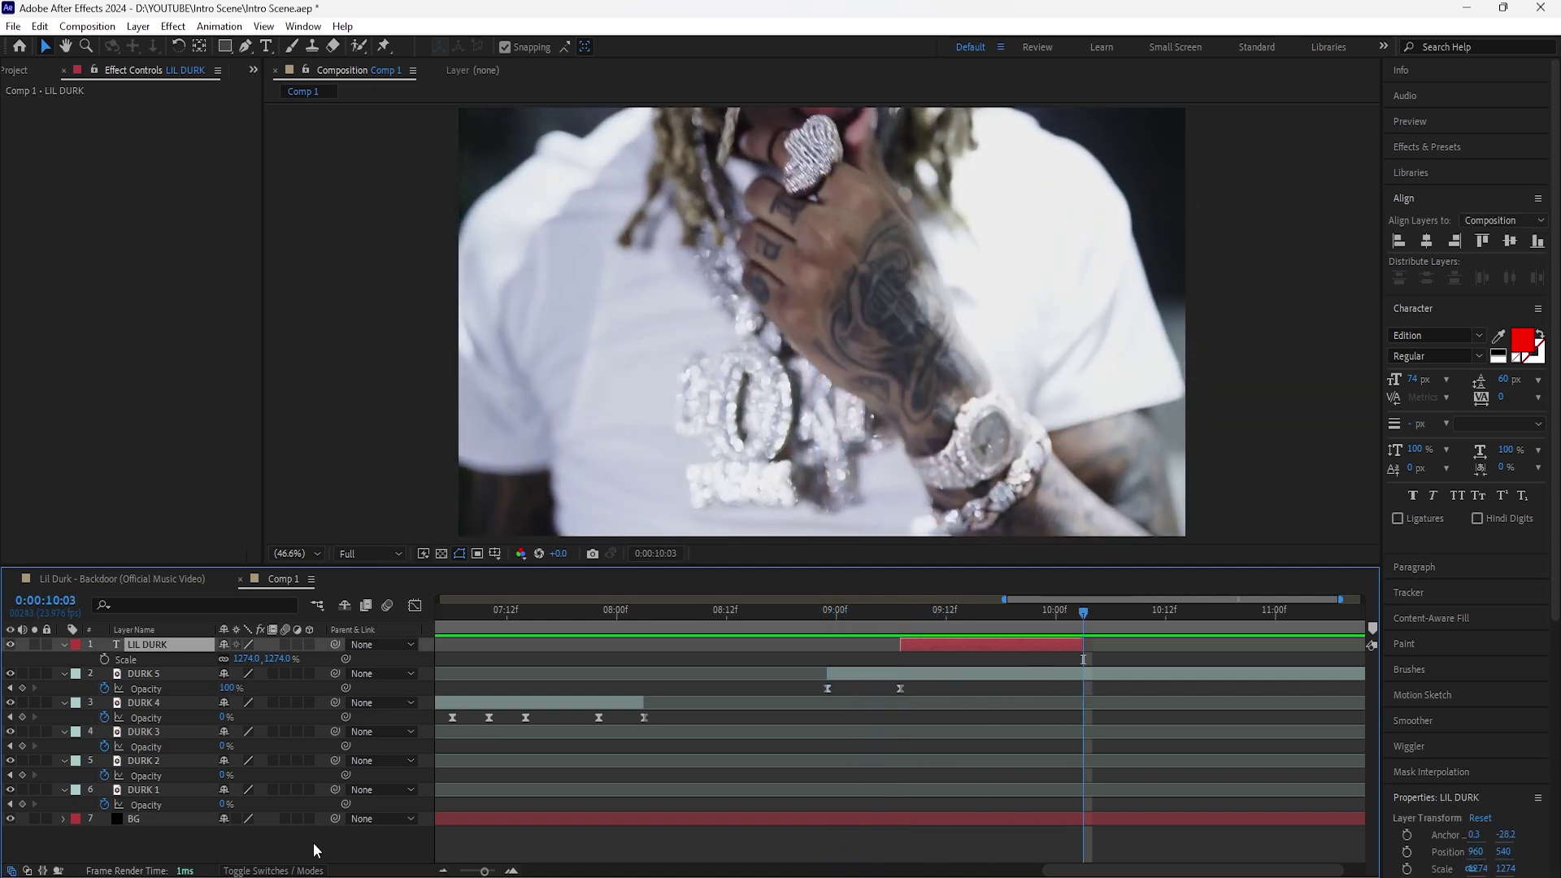
Create a second text layer as long as LIL DURK and place it directly after it, starting at 0:00:10:03.
{"action": "right_click", "coordinate": [313, 843]}
{"action": "mouse_move", "coordinate": [456, 639]}
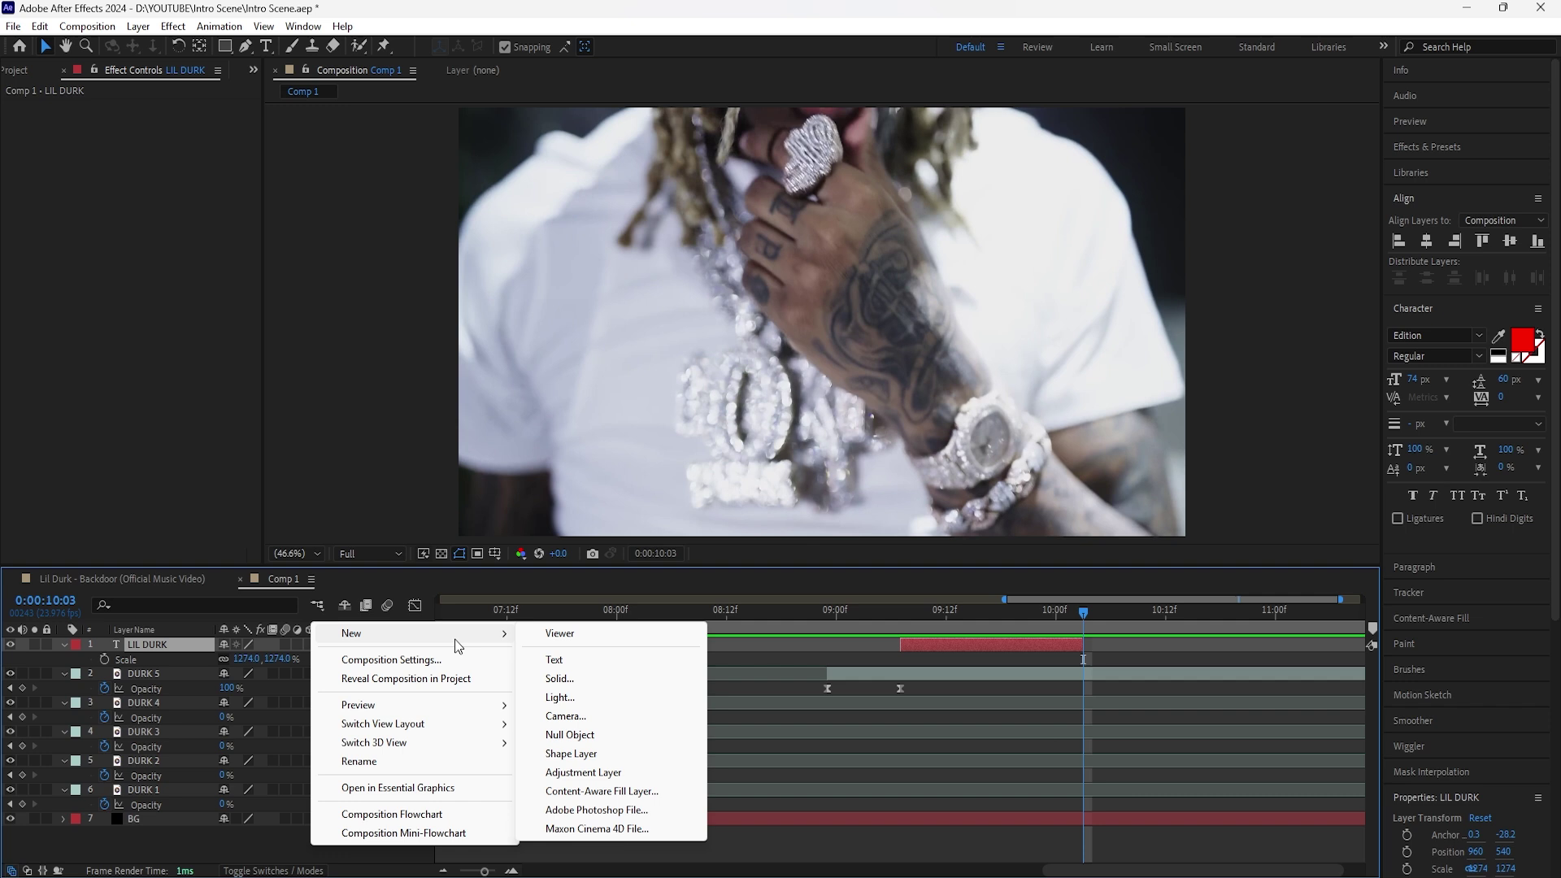
{"action": "left_click", "coordinate": [554, 659]}
{"action": "left_click", "coordinate": [1124, 645]}
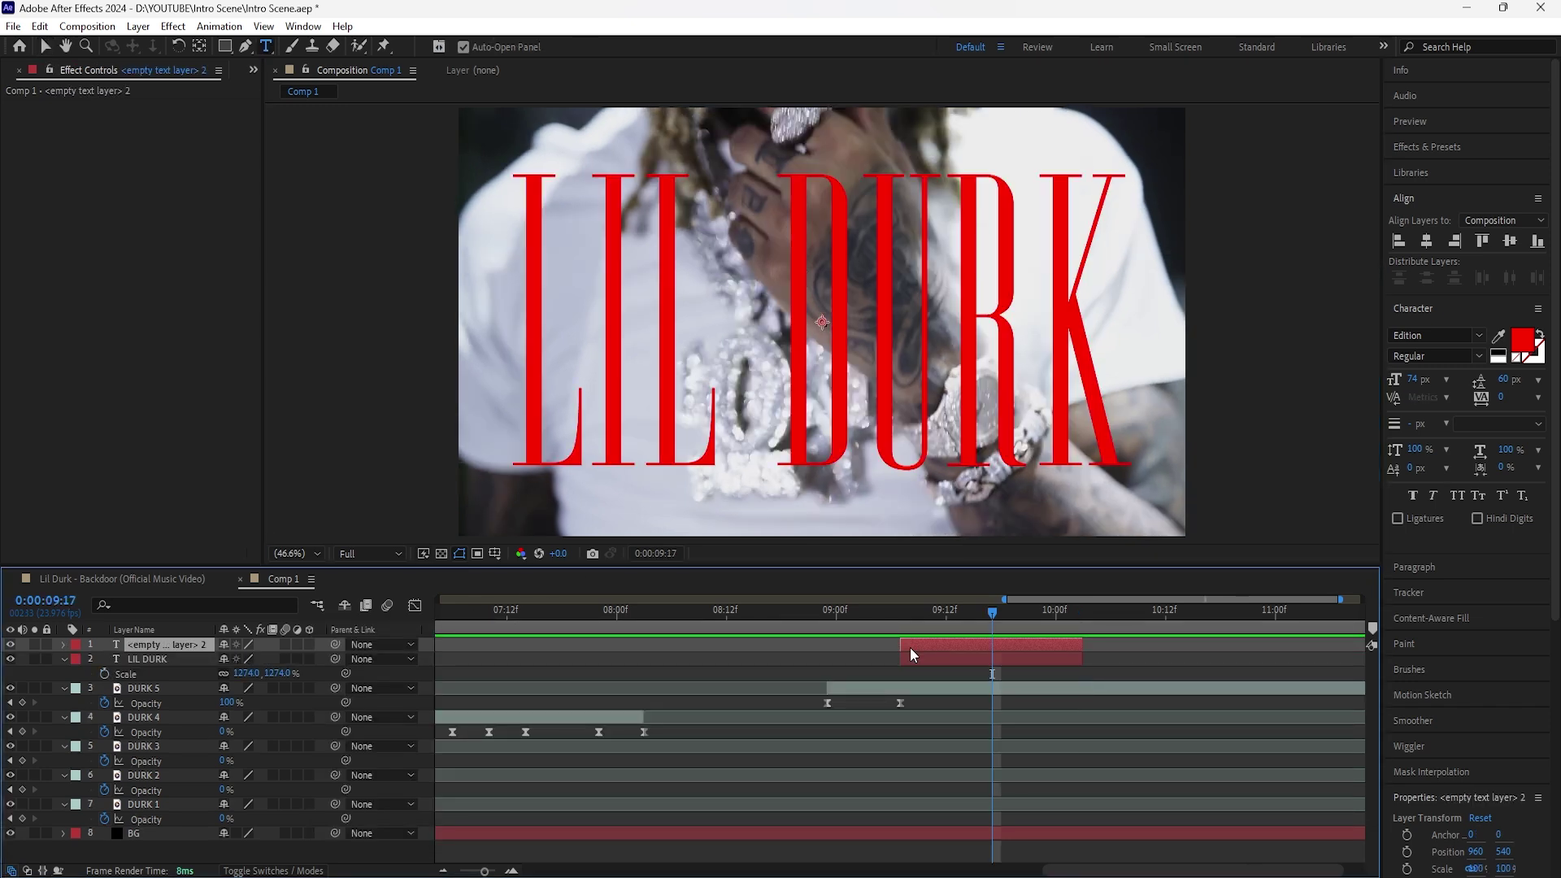
{"action": "left_click_drag", "start_coordinate": [910, 647], "coordinate": [1097, 655]}
{"action": "key", "text": "space"}
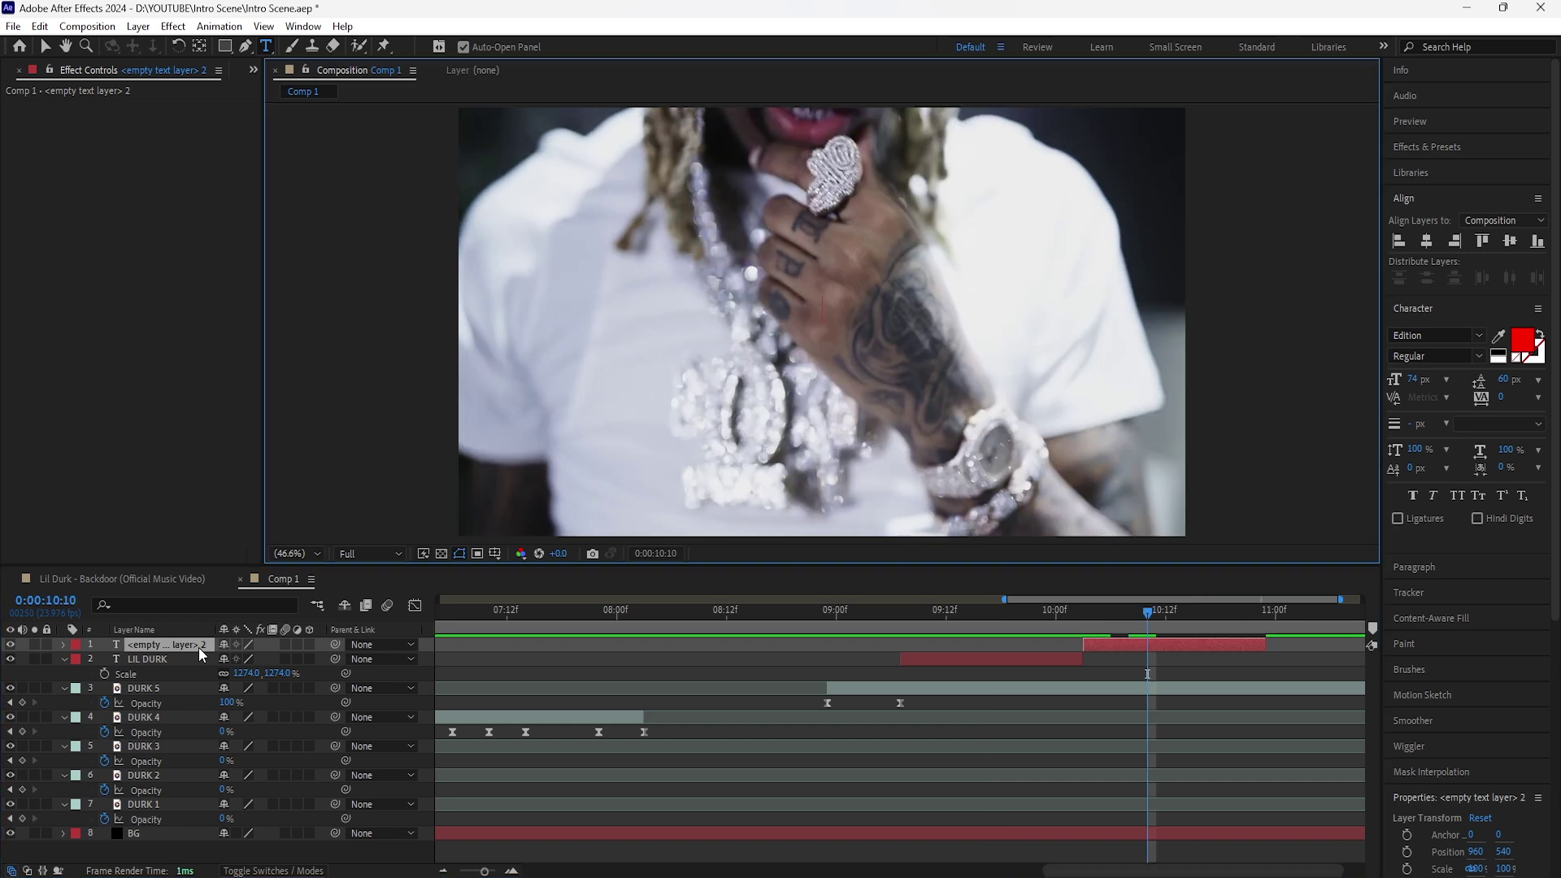
Enter the text BACKDOOR in the second text layer, centred in the frame, and scale it to 1129%.
{"action": "type", "text": "BACKDOOR"}
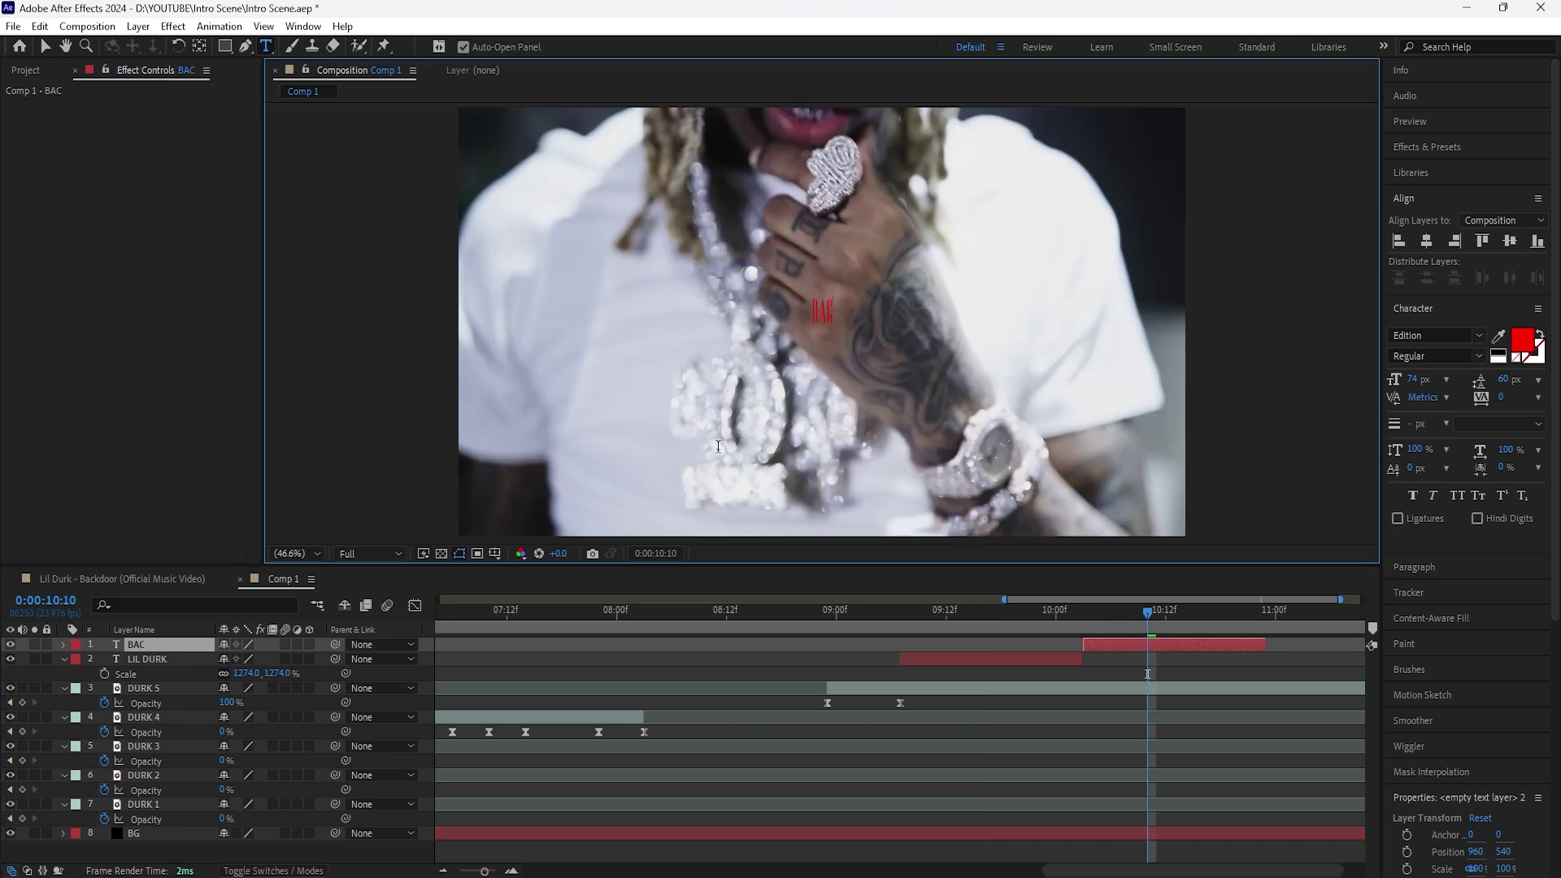
{"action": "left_click", "coordinate": [179, 650]}
{"action": "key", "text": "v"}
{"action": "key", "text": "s"}
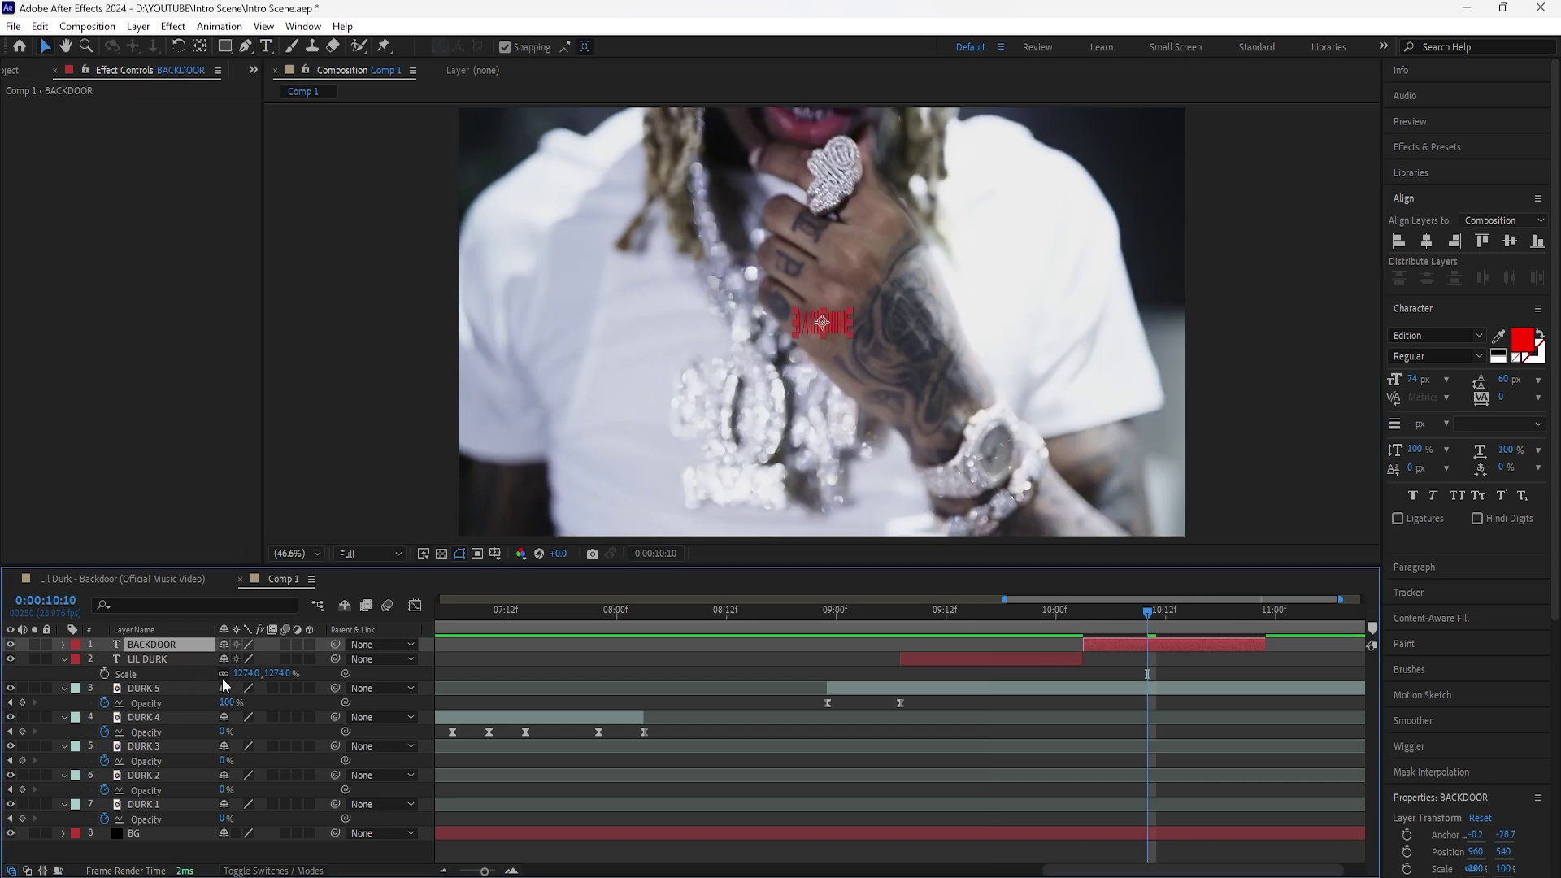
{"action": "left_click_drag", "start_coordinate": [244, 658], "coordinate": [1171, 720]}
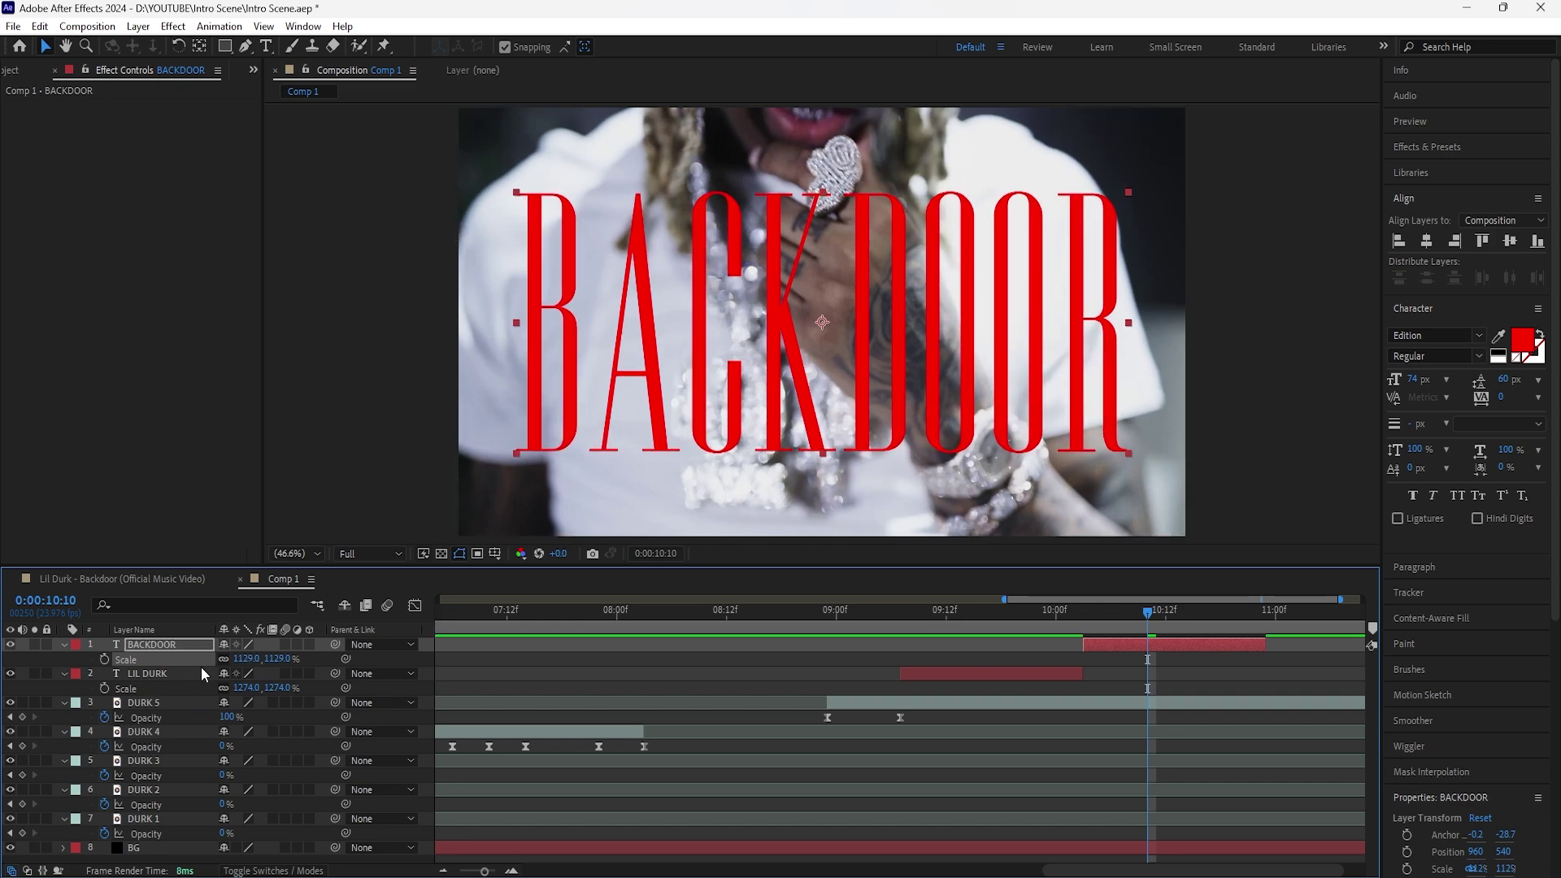
Play back the whole intro from the start of the composition to review the clips and titles.
{"action": "key", "text": "Home"}
{"action": "key", "text": "semicolon"}
{"action": "left_click", "coordinate": [500, 678]}
{"action": "key", "text": "space"}
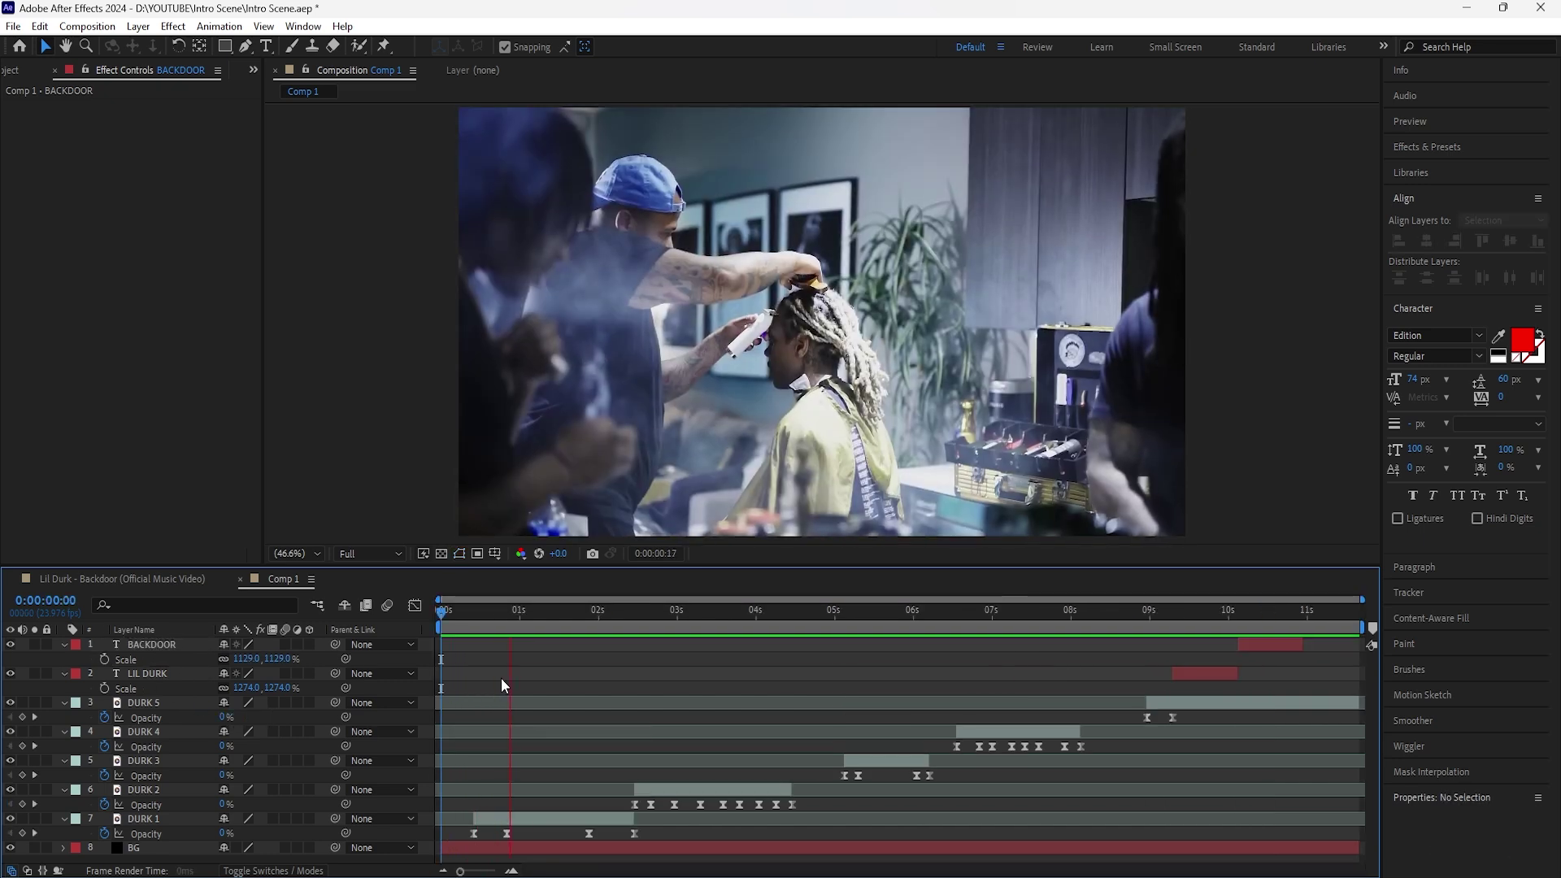